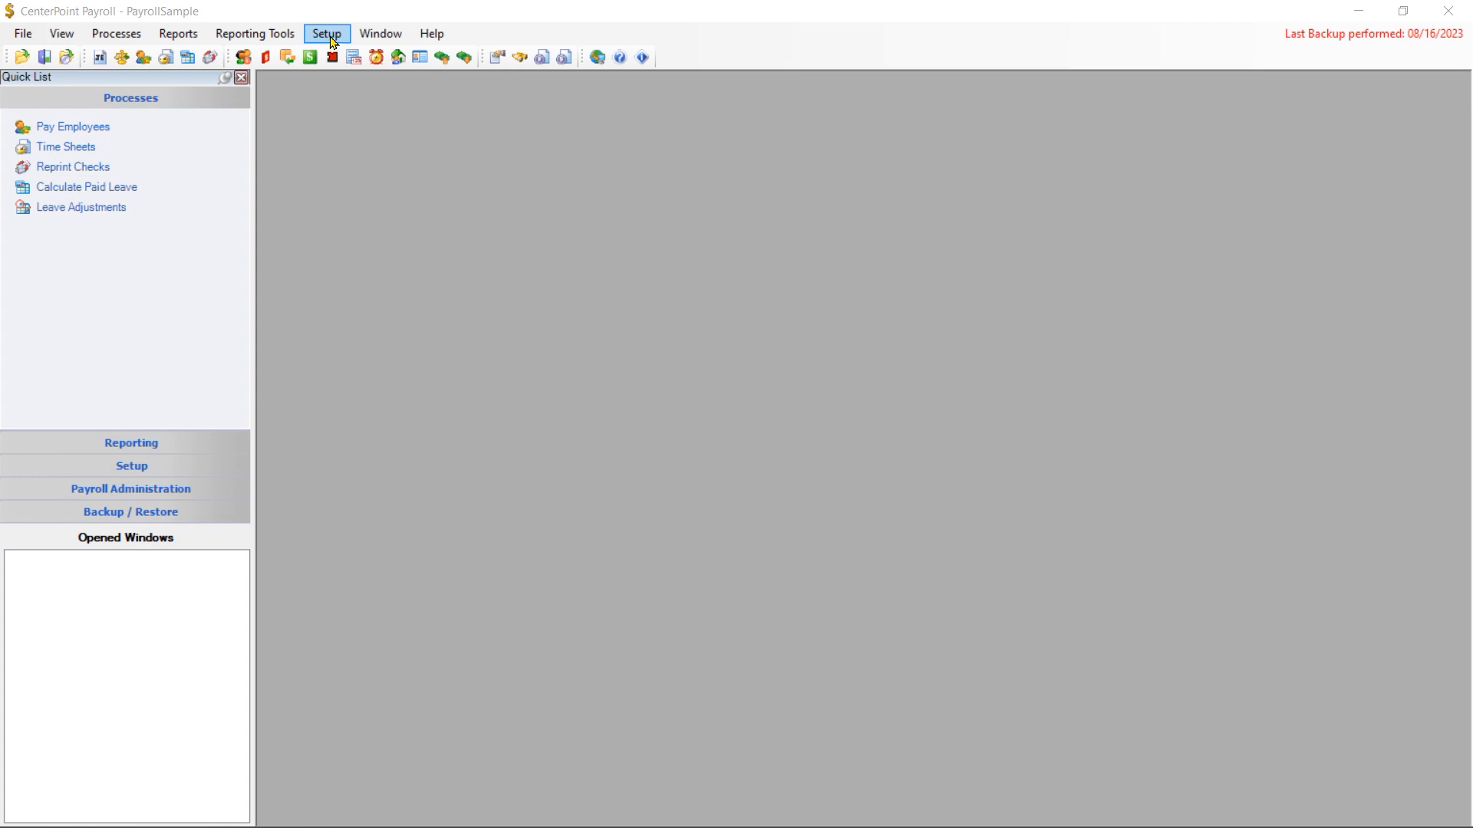
# Open the Minimum Wage Adjustment earning from the payroll earnings setup for editing.
pyautogui.click(330, 34)
pyautogui.click(367, 223)
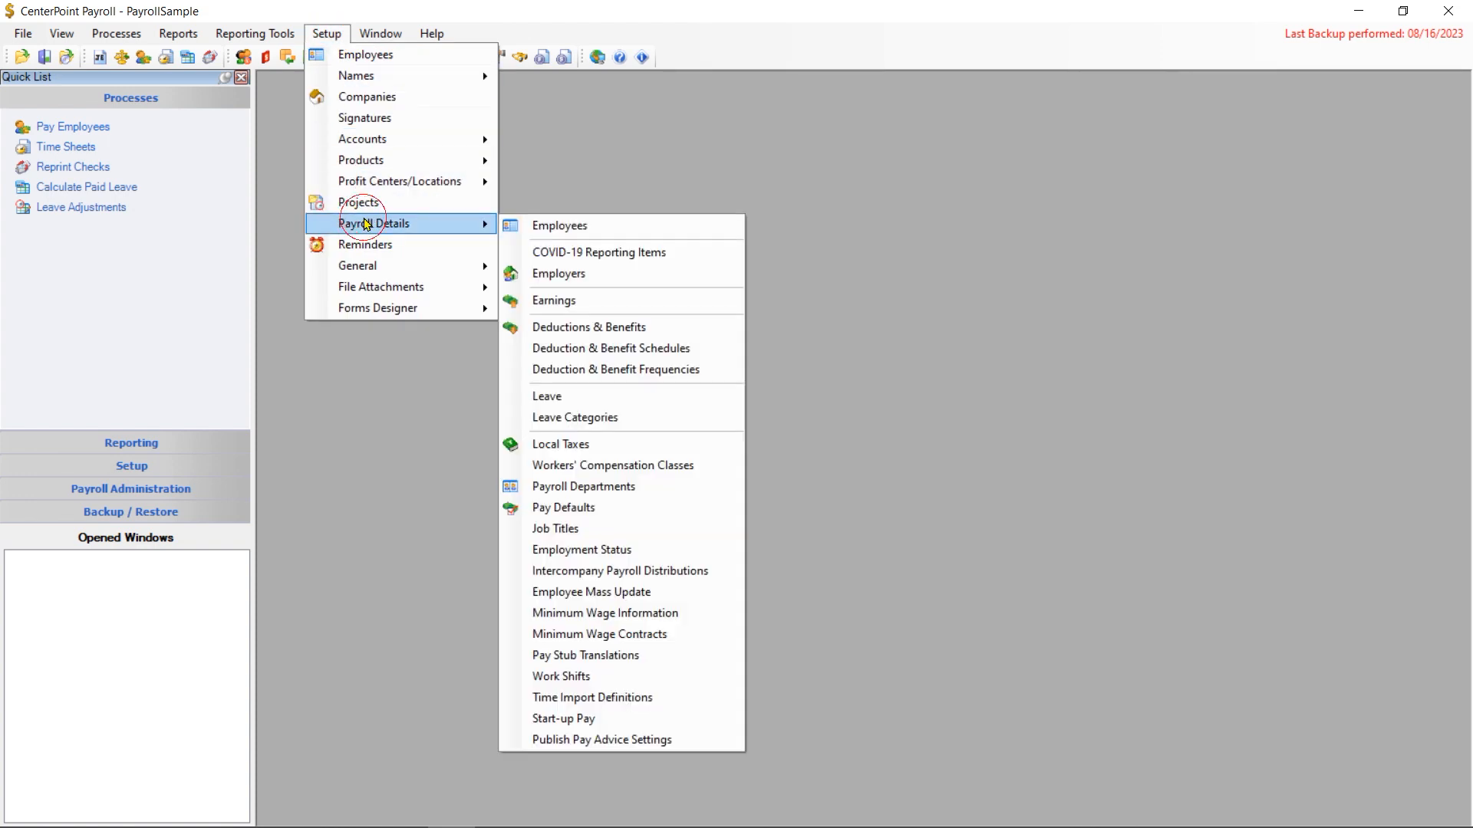
pyautogui.click(573, 301)
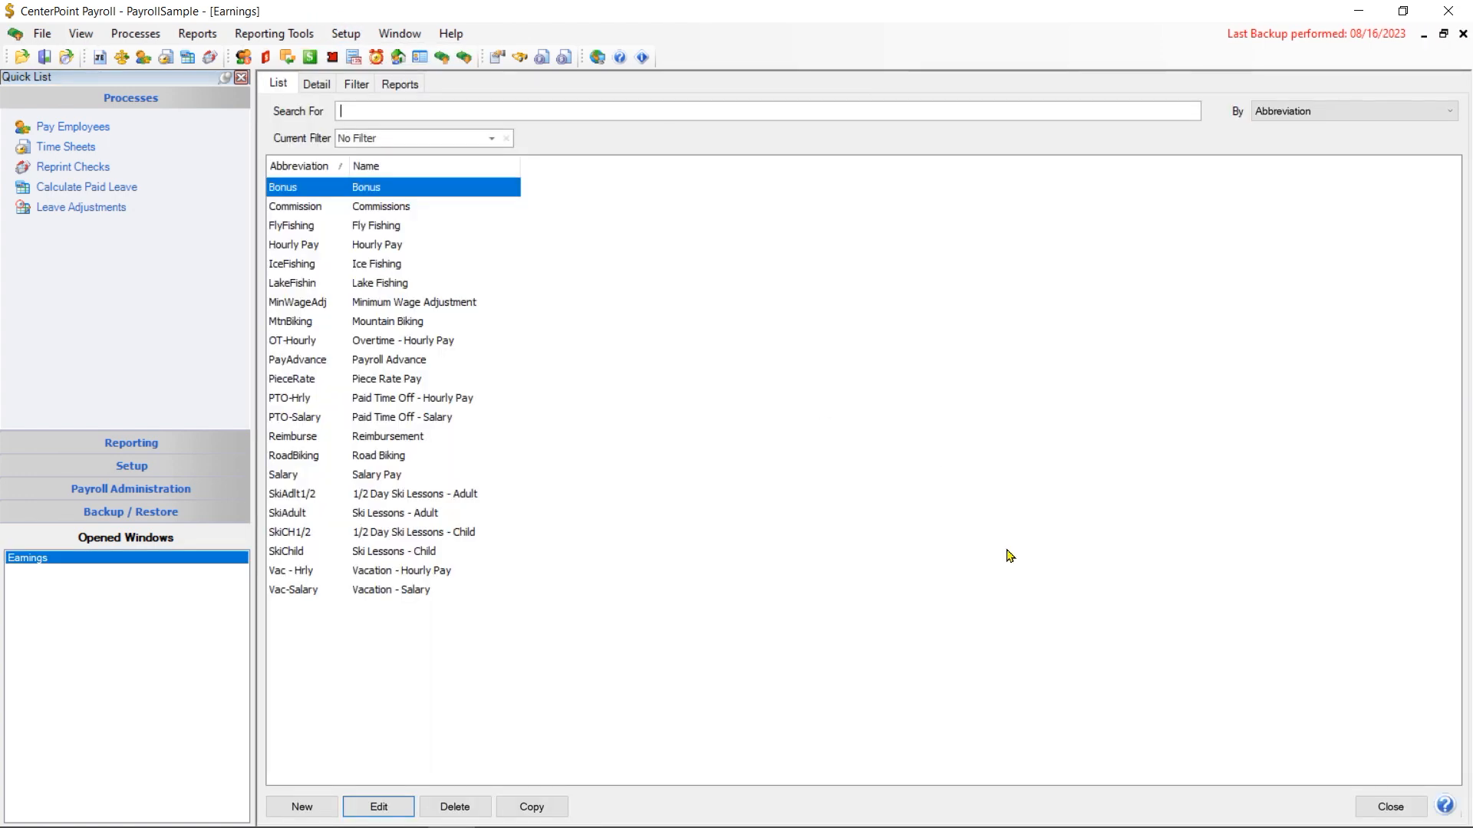
pyautogui.click(407, 305)
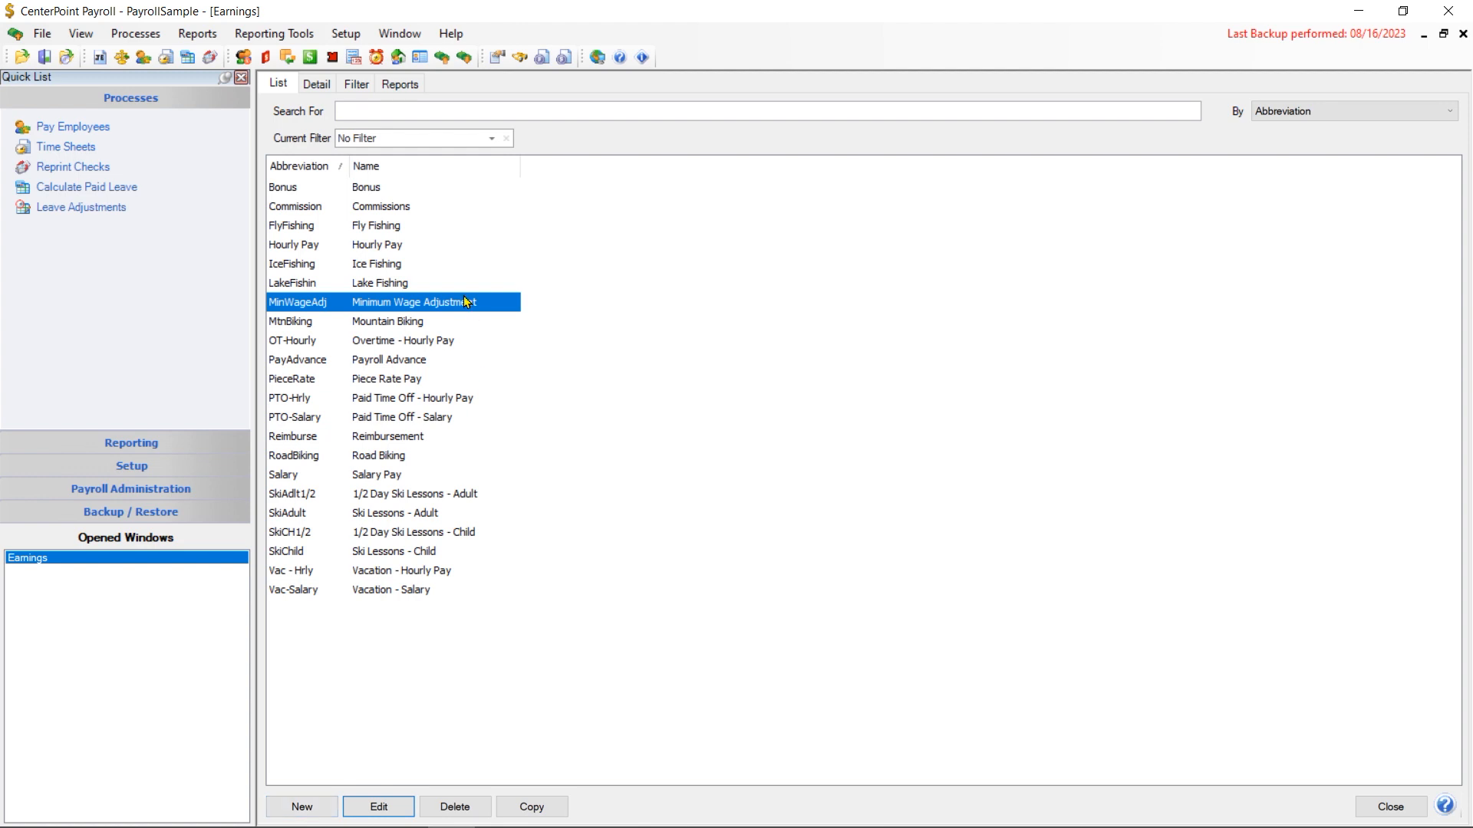
pyautogui.doubleClick(464, 300)
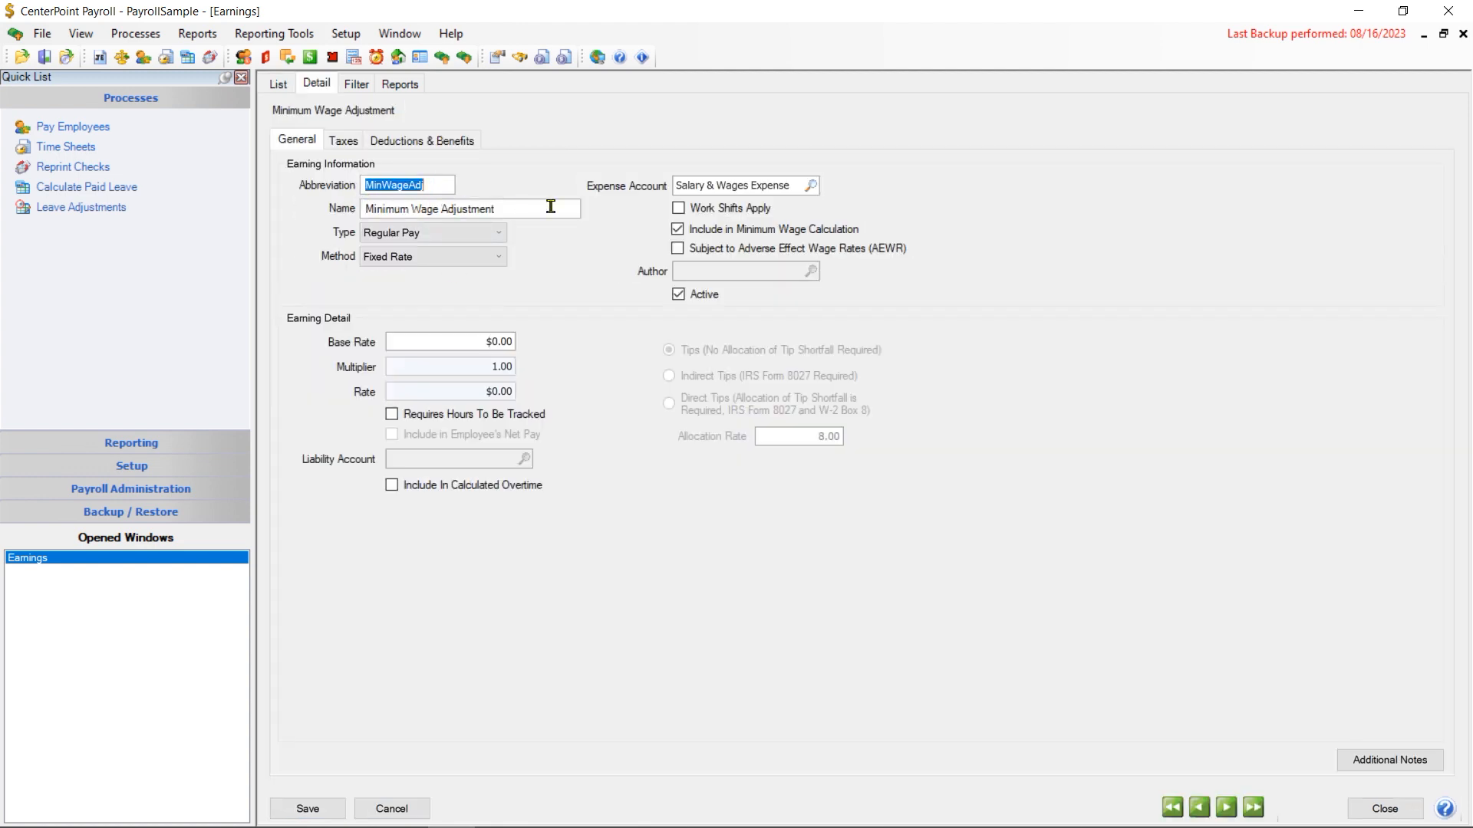
# Set the Minimum Wage Adjustment earning's type to Regular Pay and save the earning.
pyautogui.click(493, 238)
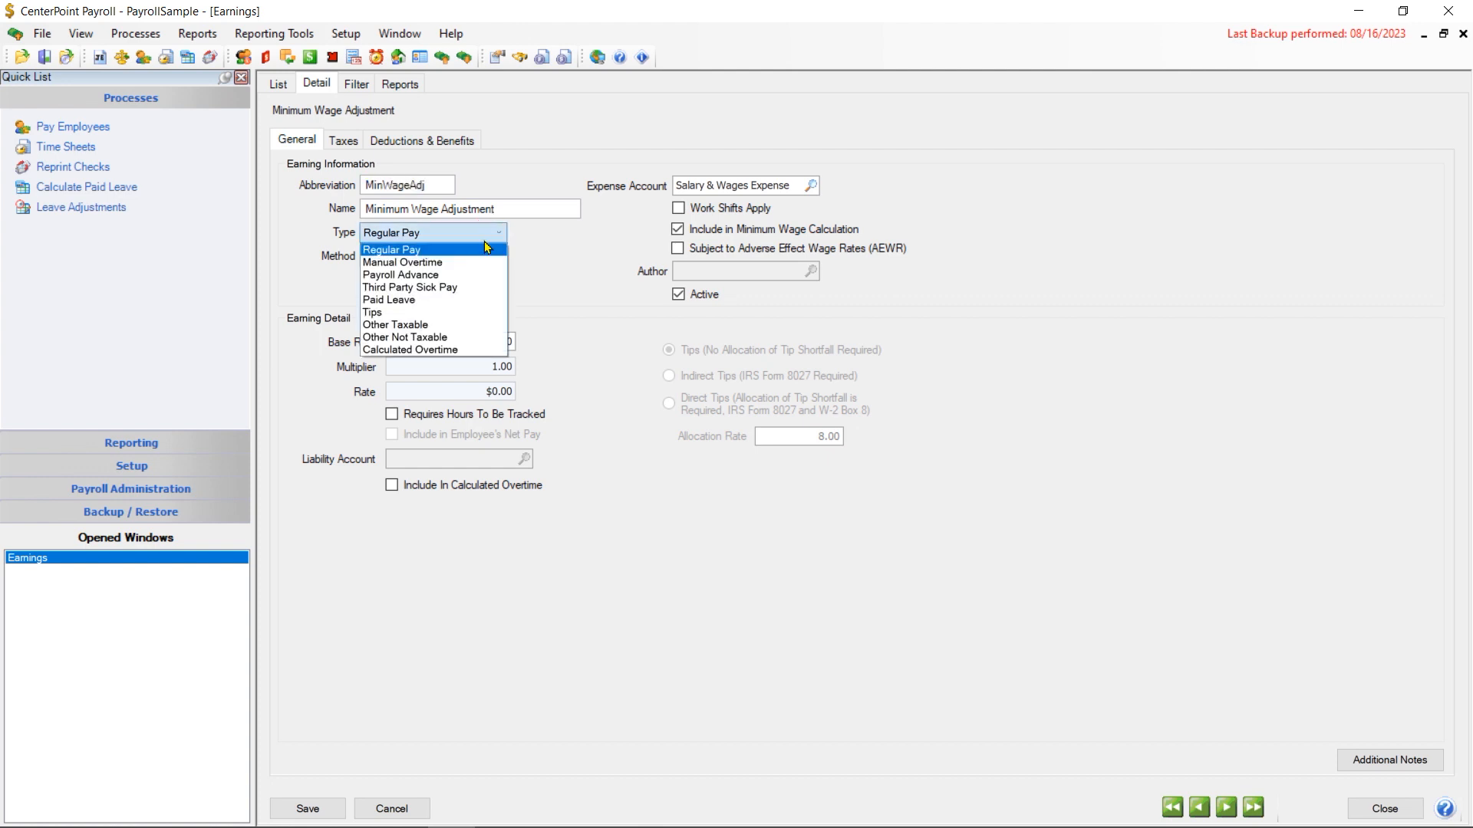
pyautogui.click(487, 249)
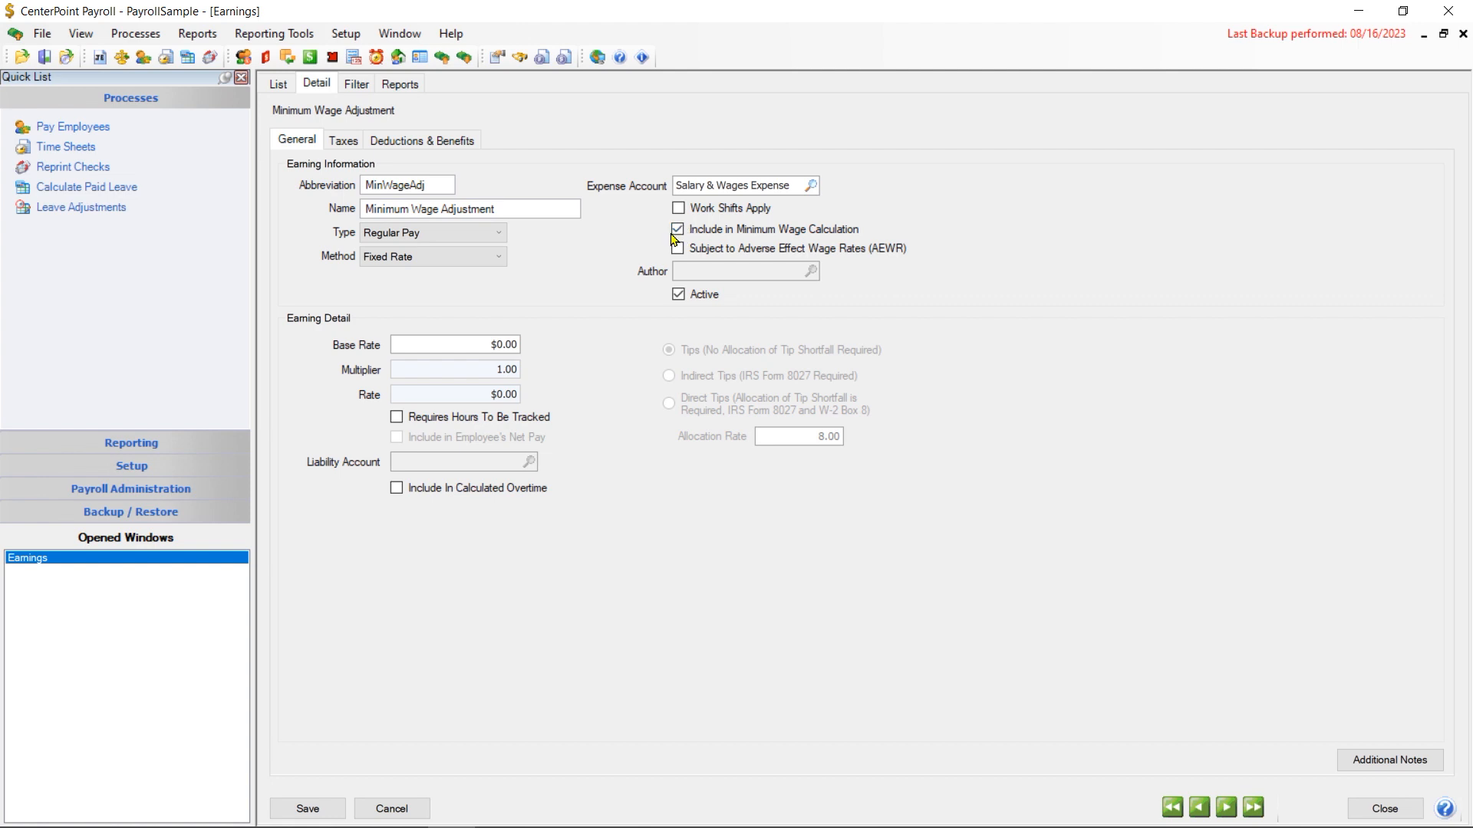
pyautogui.click(301, 807)
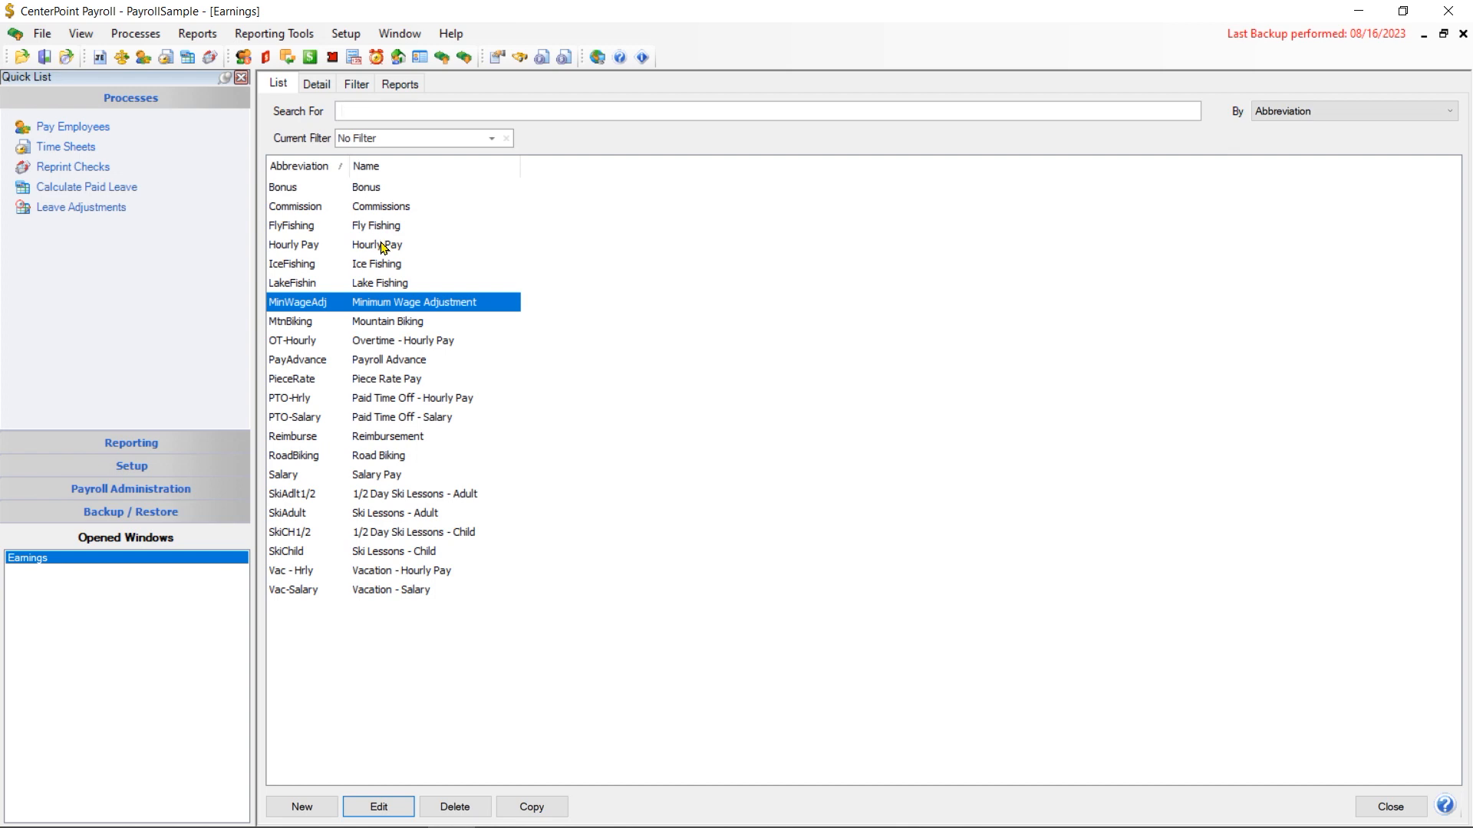
# Check the Include in Minimum Wage Calculation setting on the Hourly Pay and Fly Fishing earnings, saving each record.
pyautogui.doubleClick(383, 245)
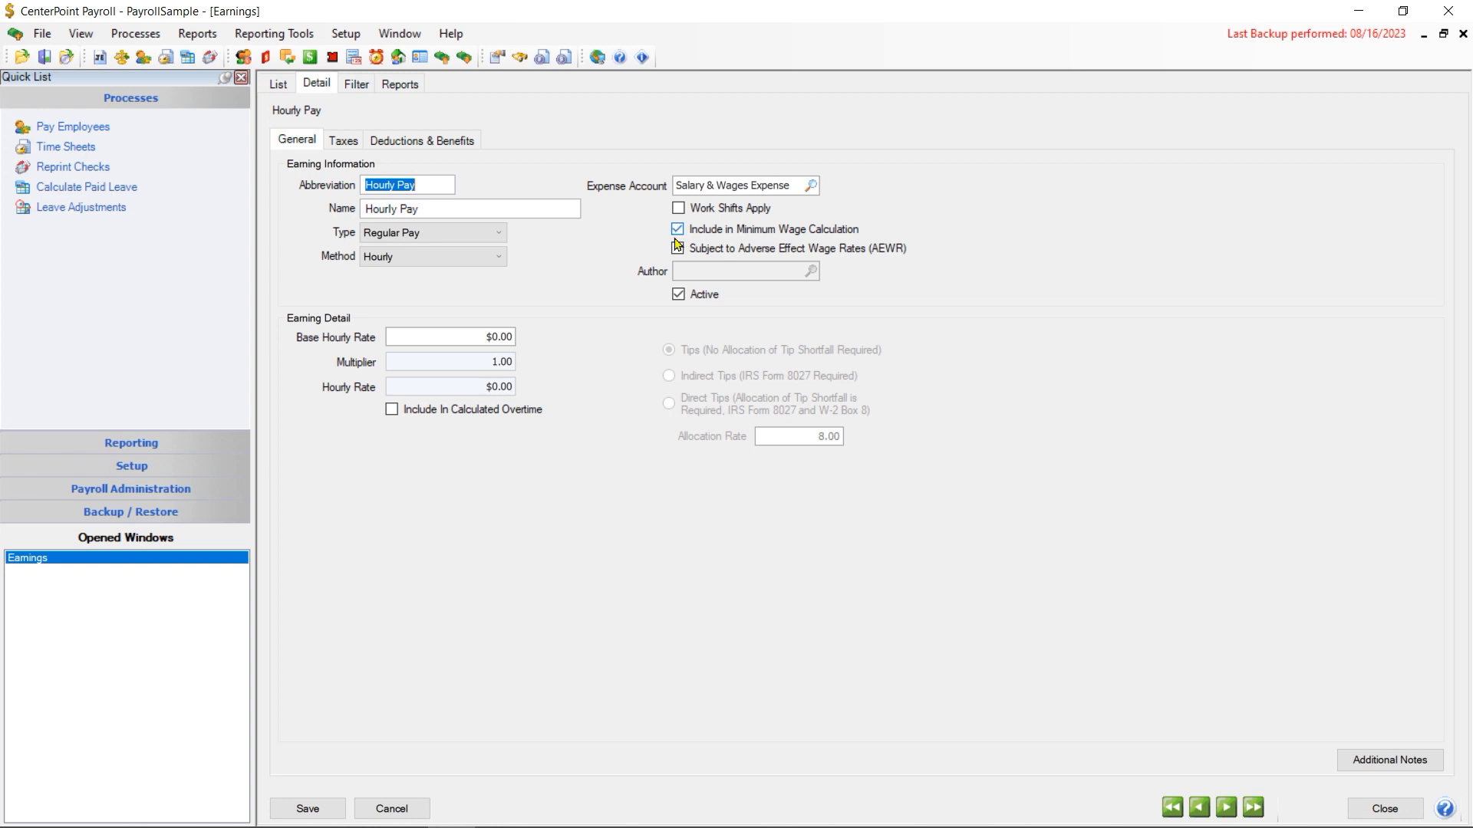
pyautogui.click(321, 809)
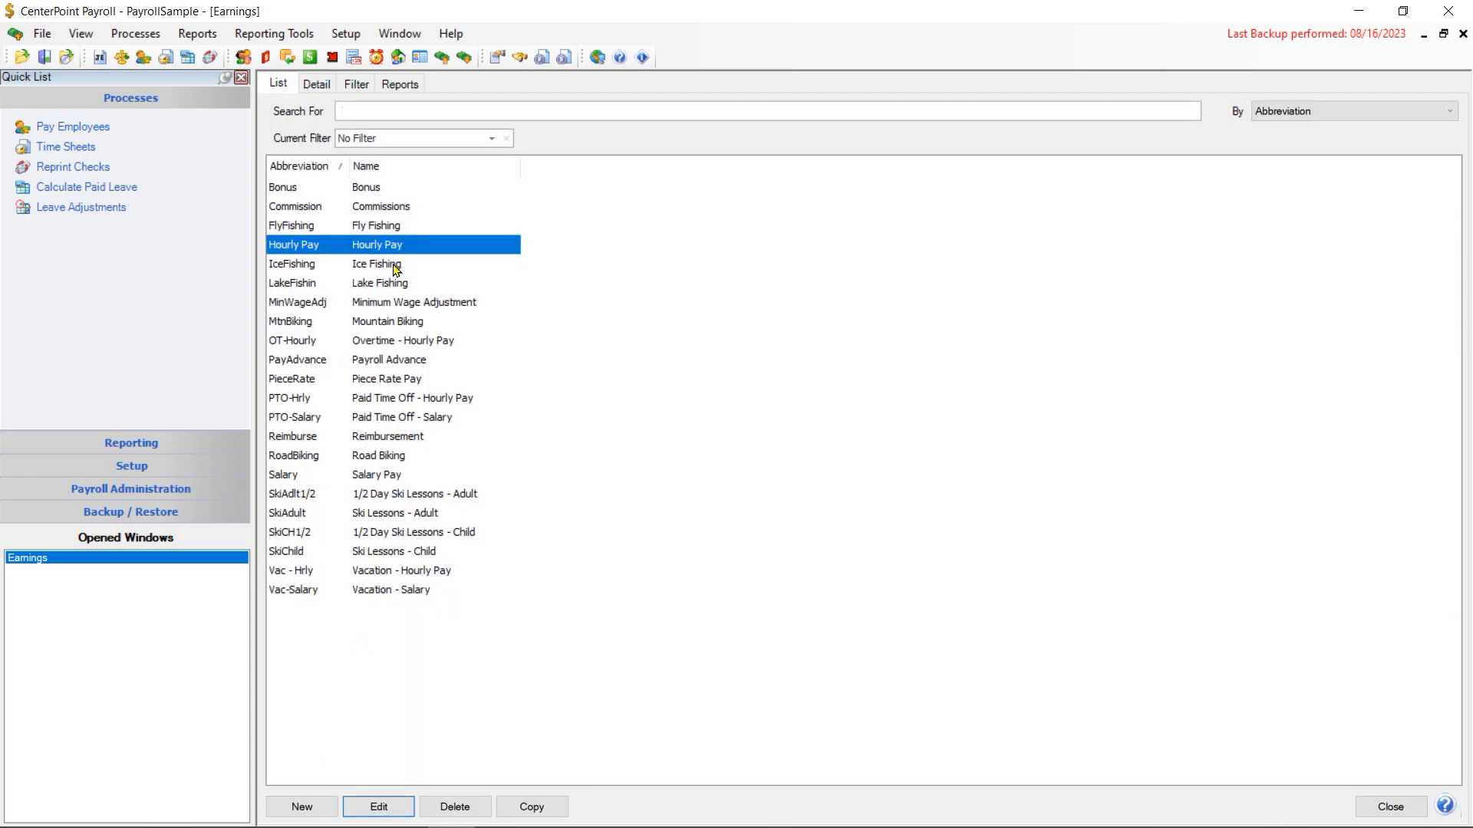
pyautogui.doubleClick(389, 226)
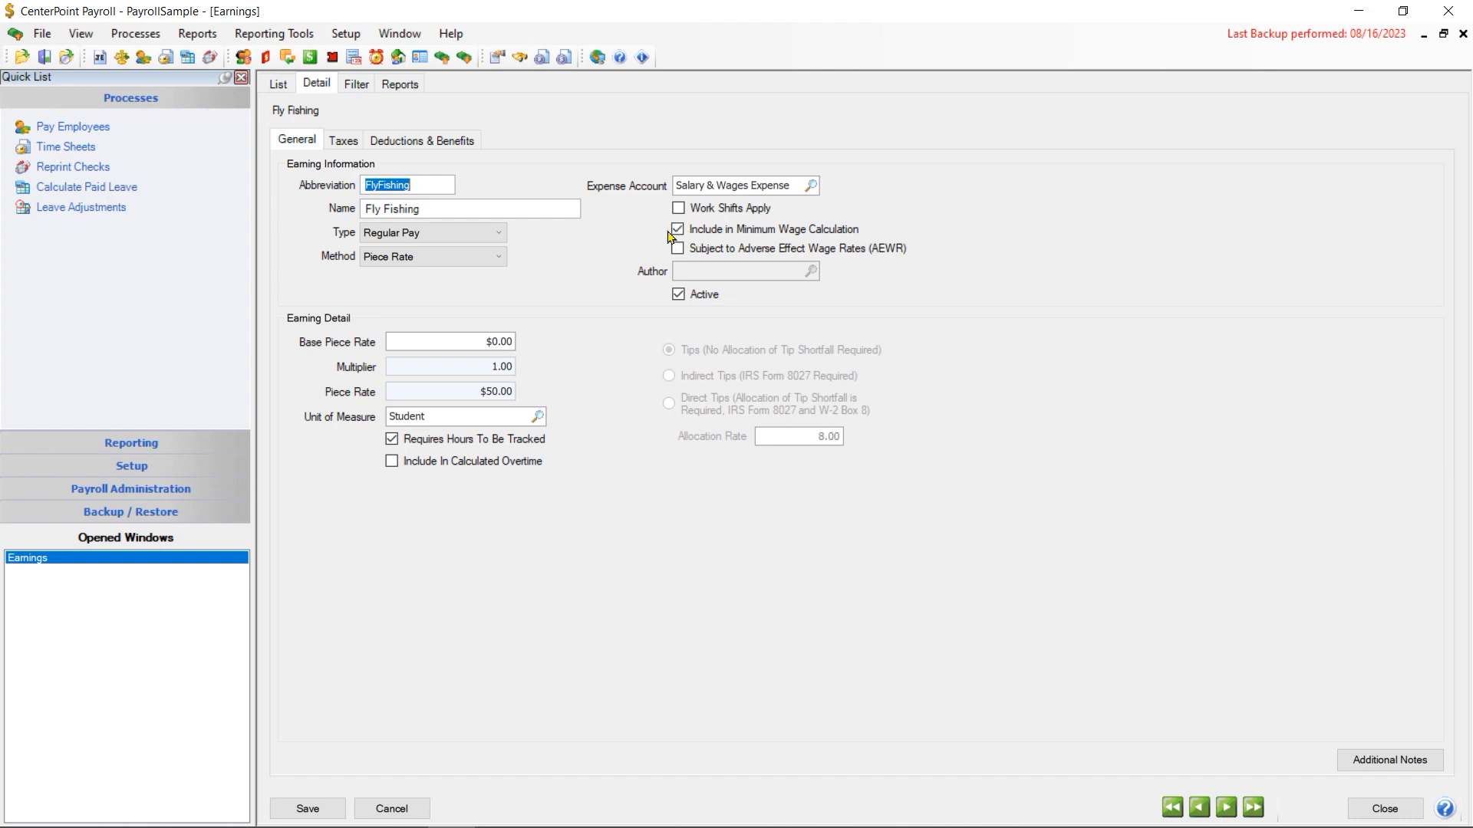
pyautogui.click(306, 808)
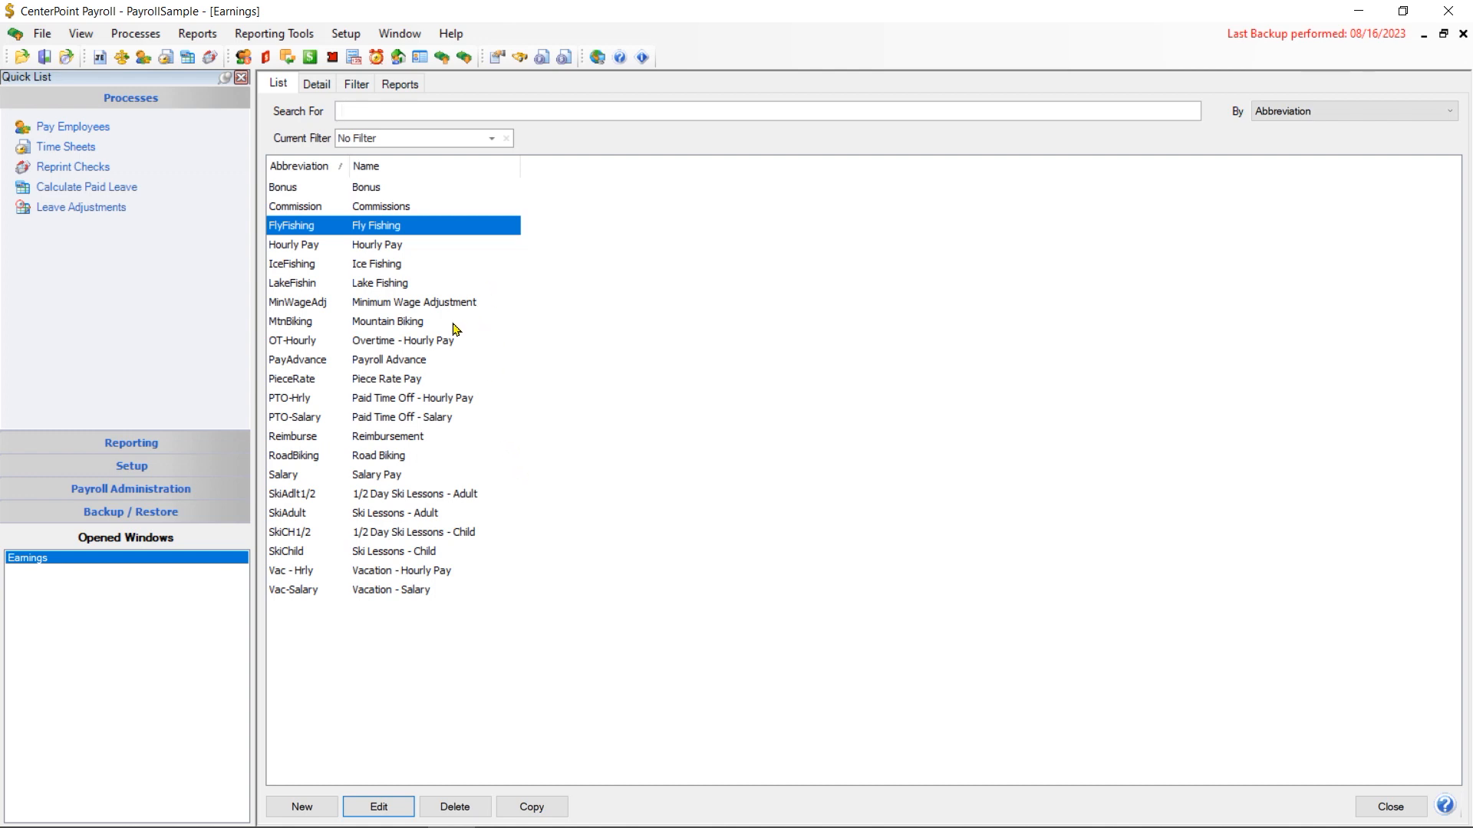
# Locate the Payroll Advance and Reimbursement earnings in the list, and close the earnings setup.
pyautogui.click(423, 362)
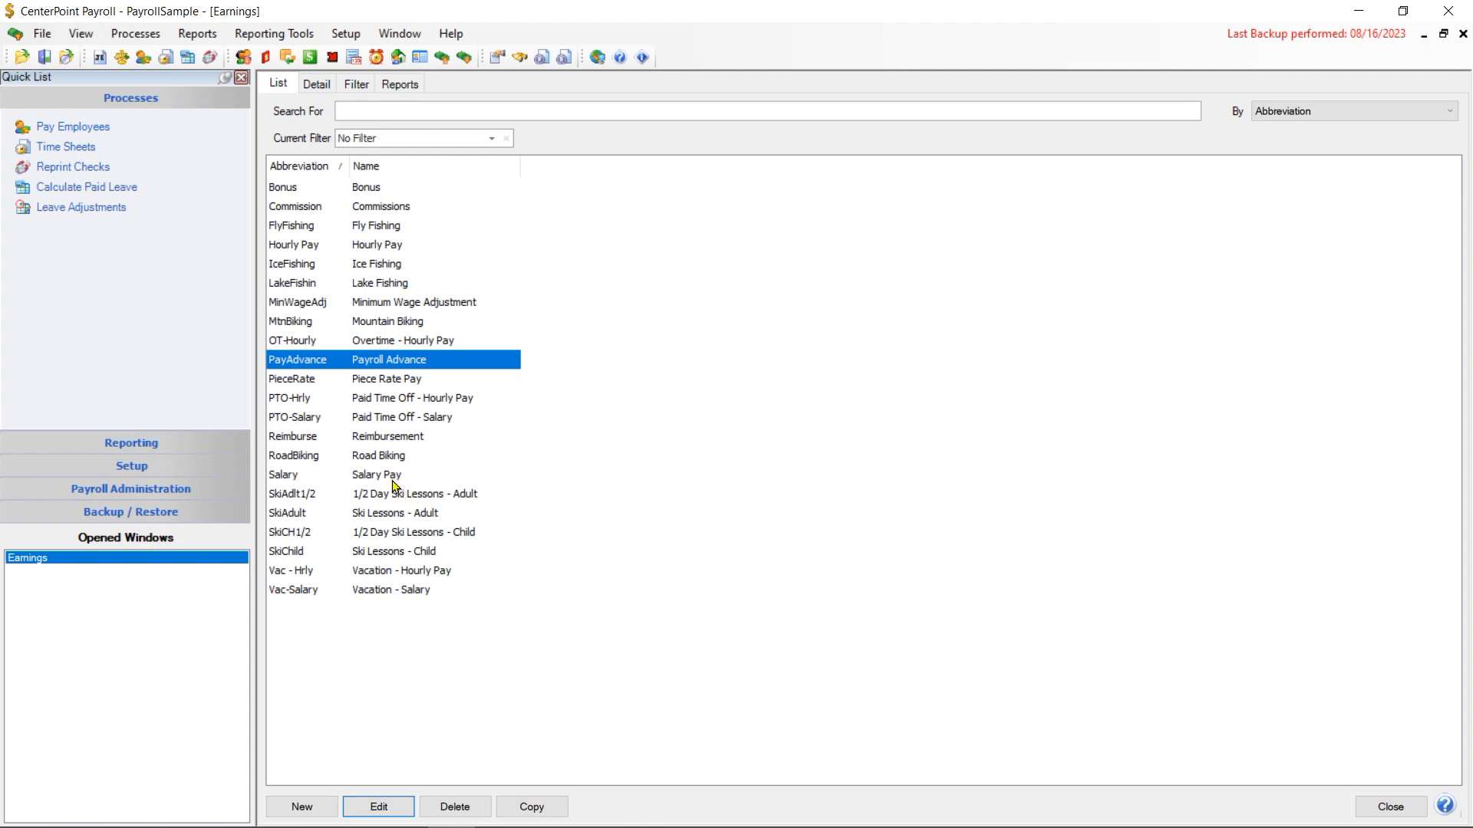
pyautogui.click(406, 436)
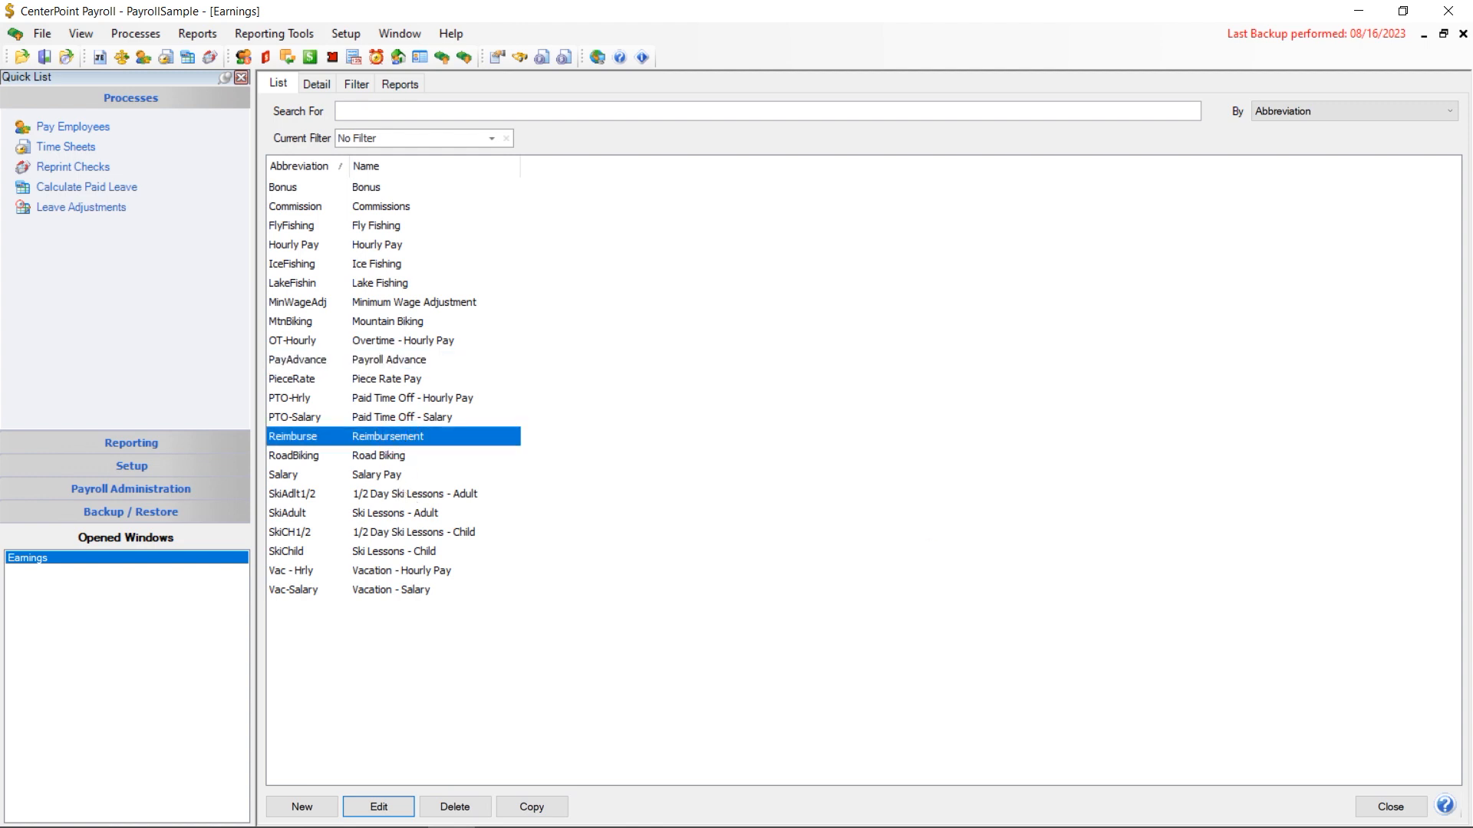
pyautogui.click(1398, 813)
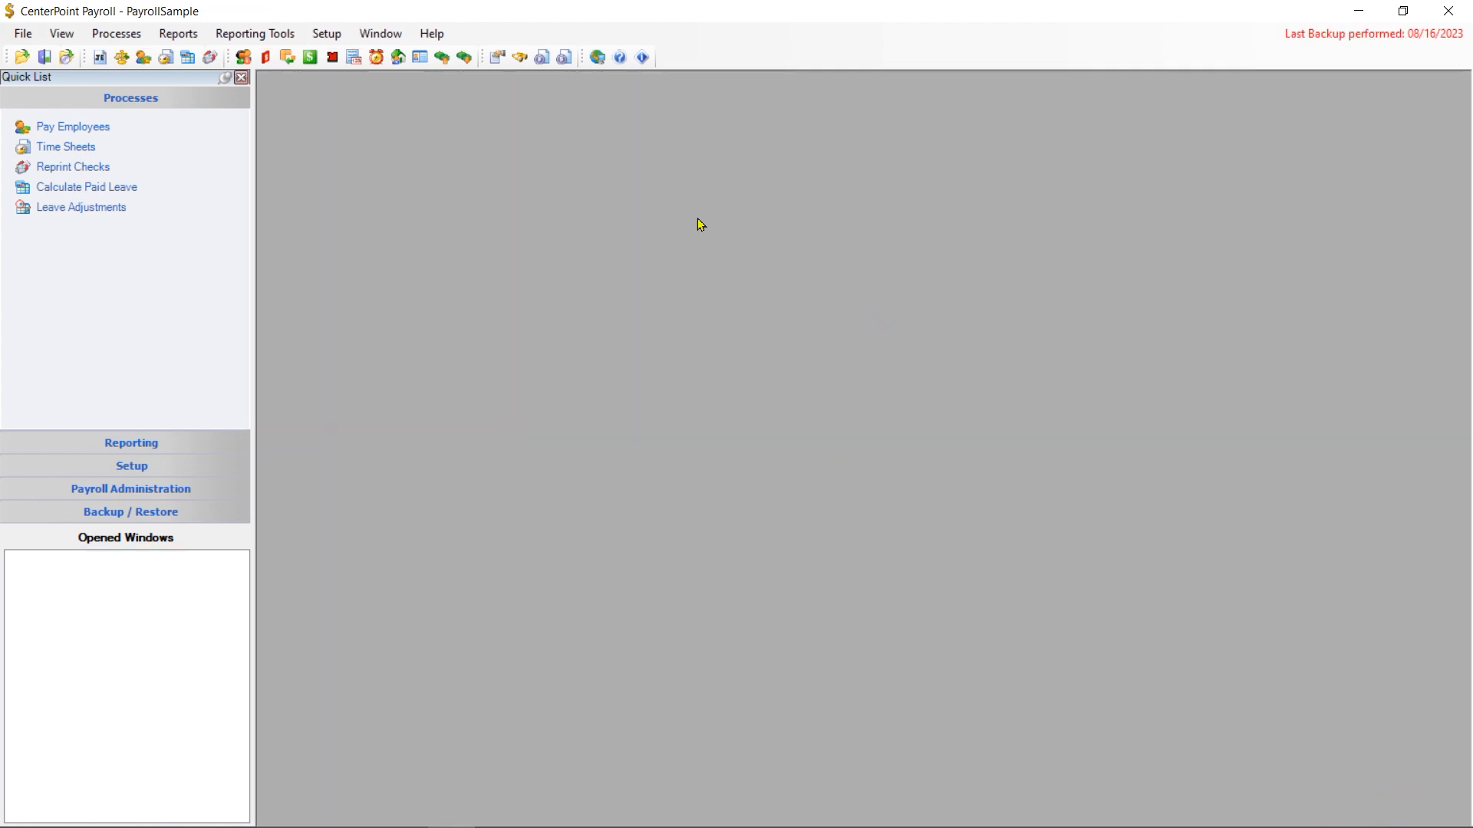
# Open the Alpine Sports employer record for editing and display its earnings settings.
pyautogui.click(339, 37)
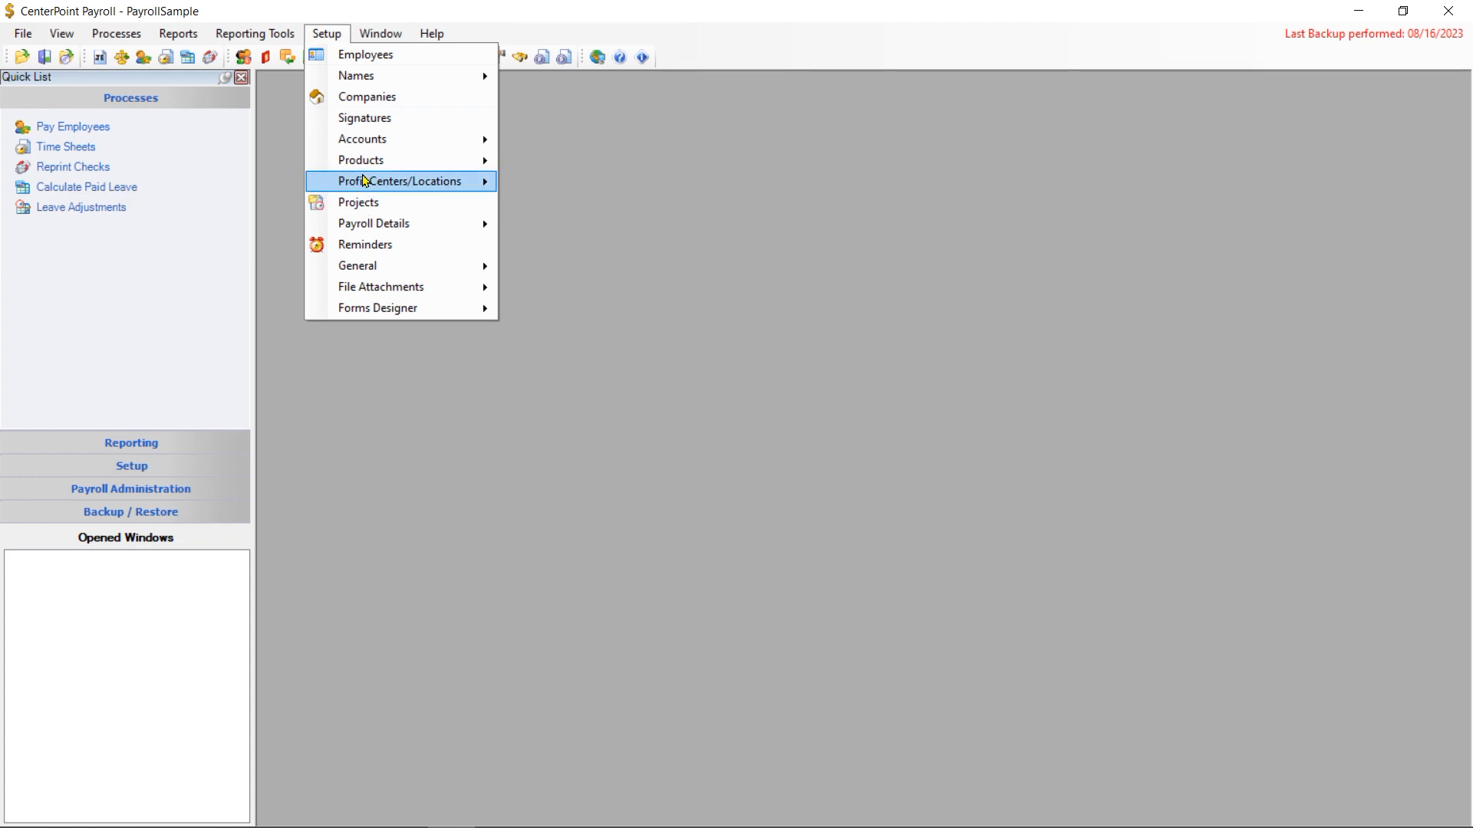
pyautogui.moveTo(372, 224)
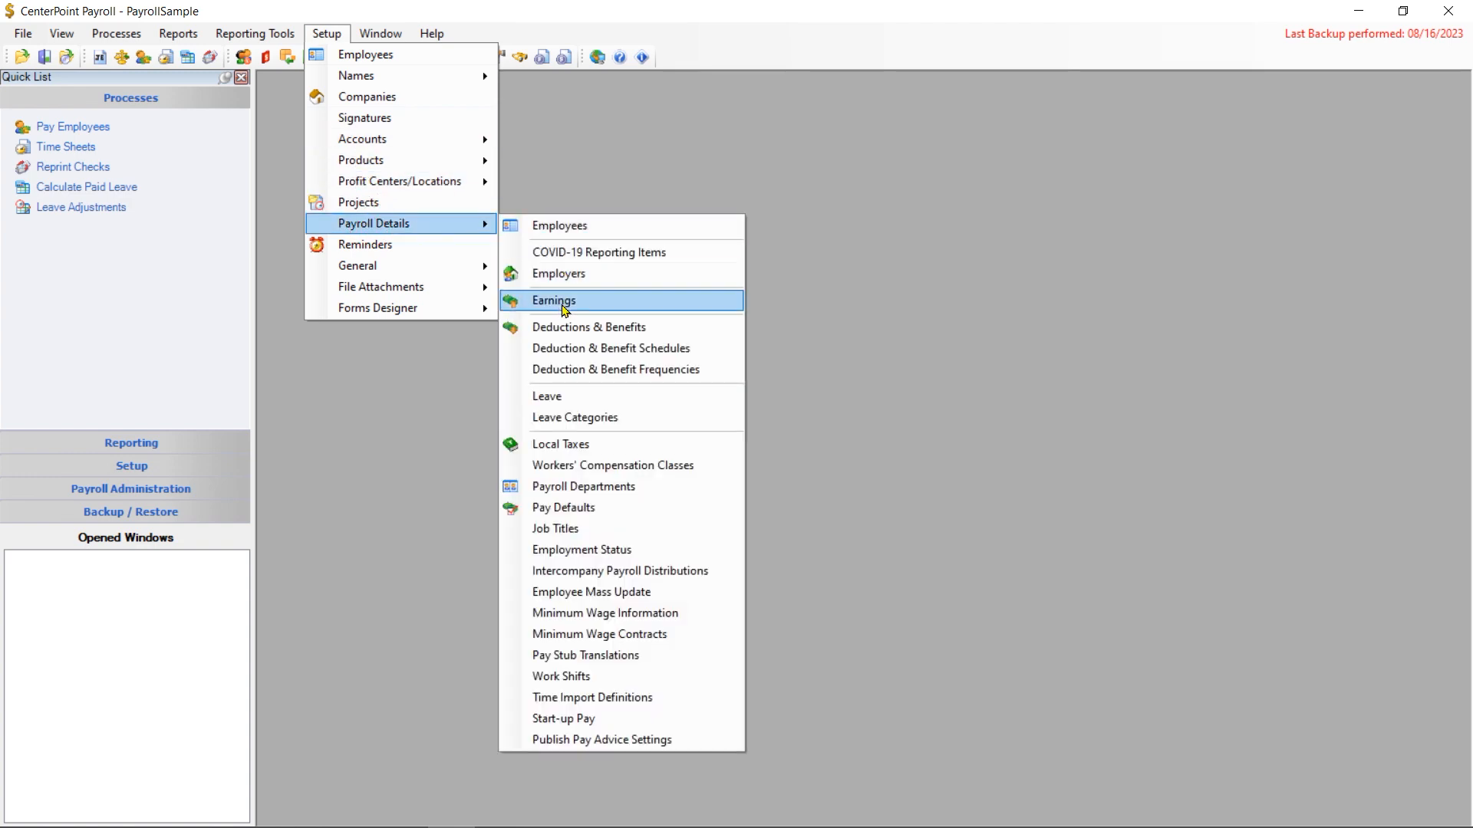
pyautogui.click(565, 276)
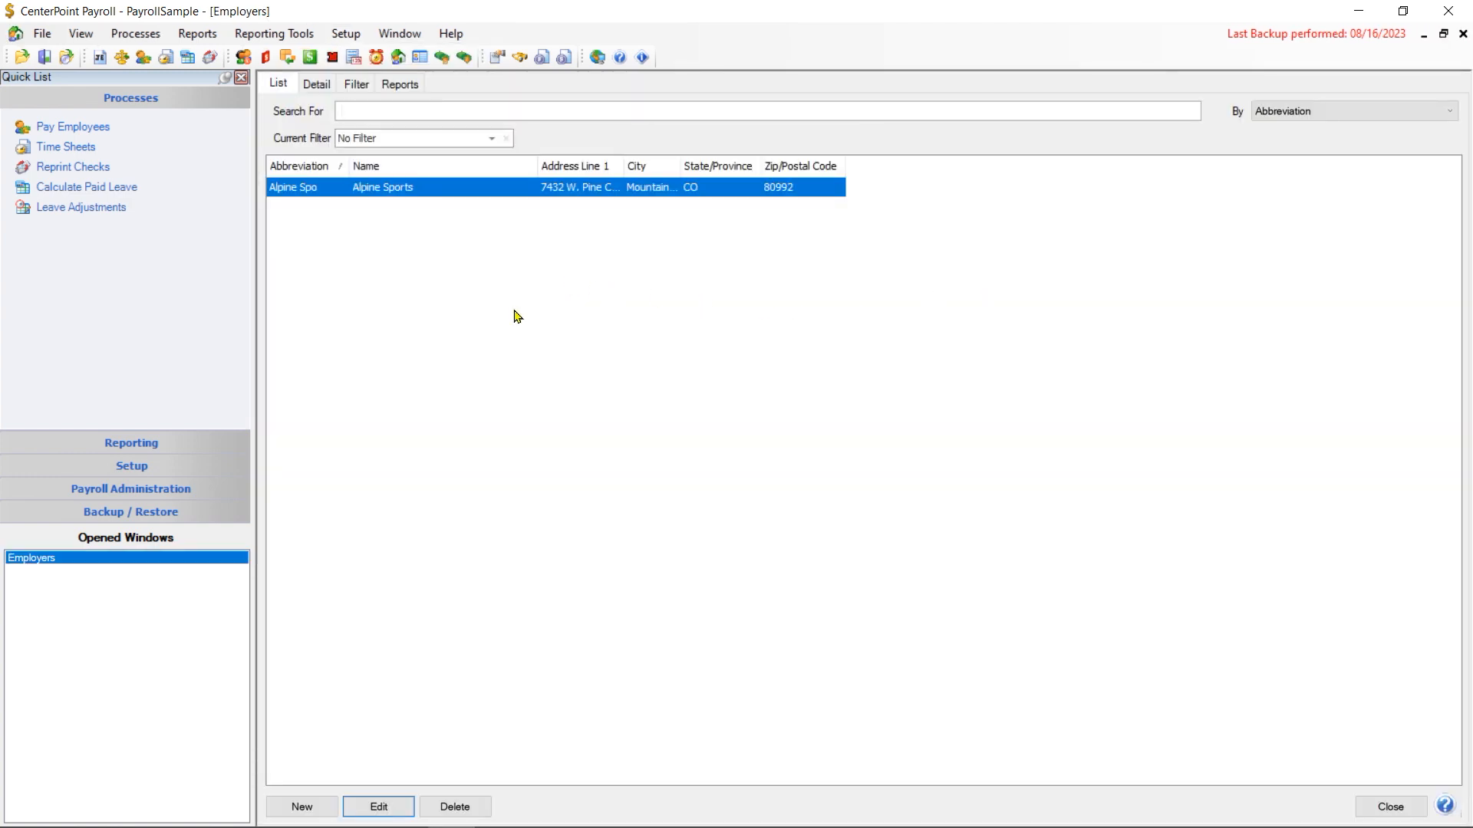
pyautogui.click(398, 799)
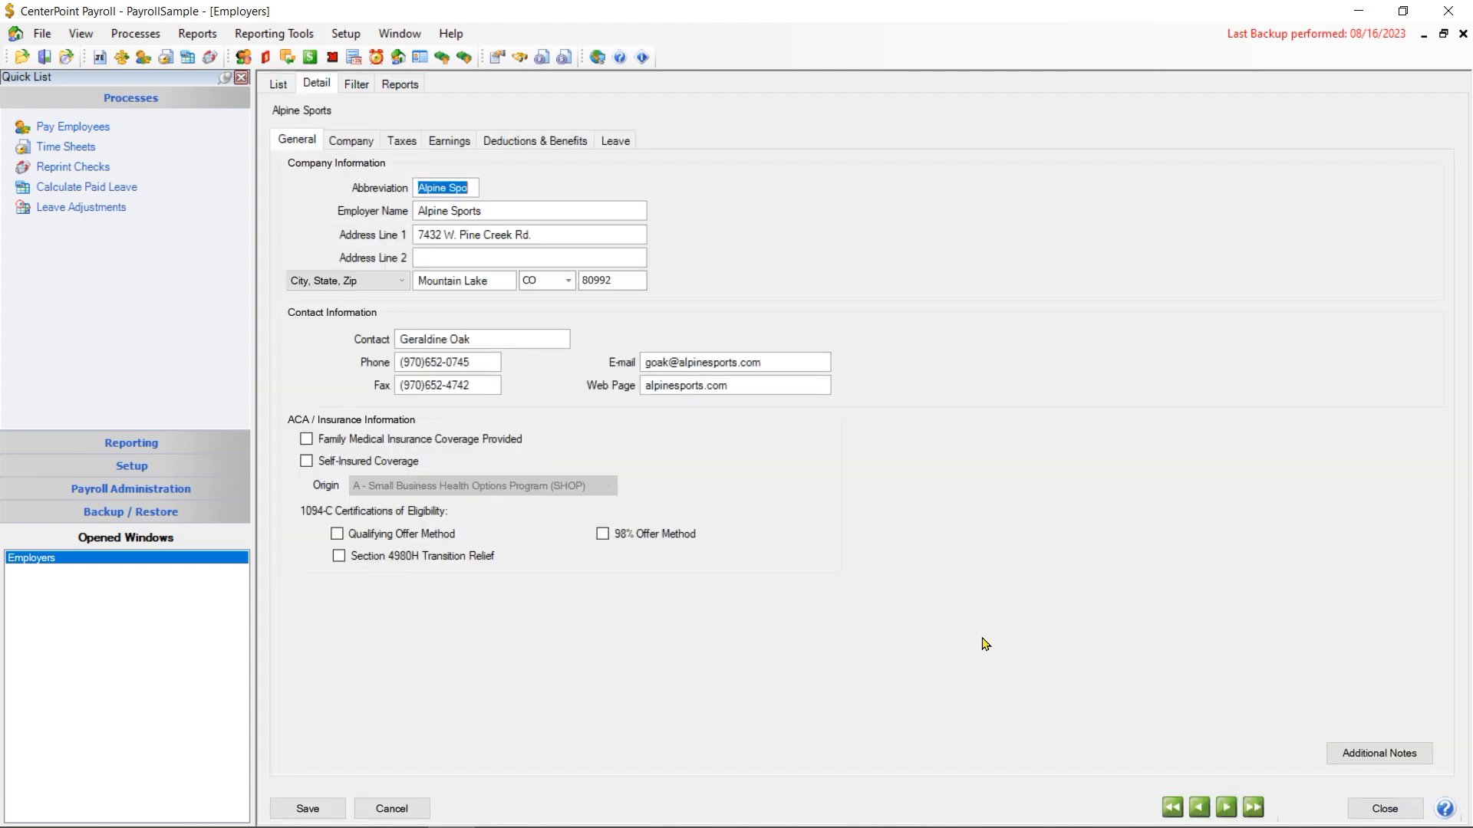
pyautogui.click(443, 143)
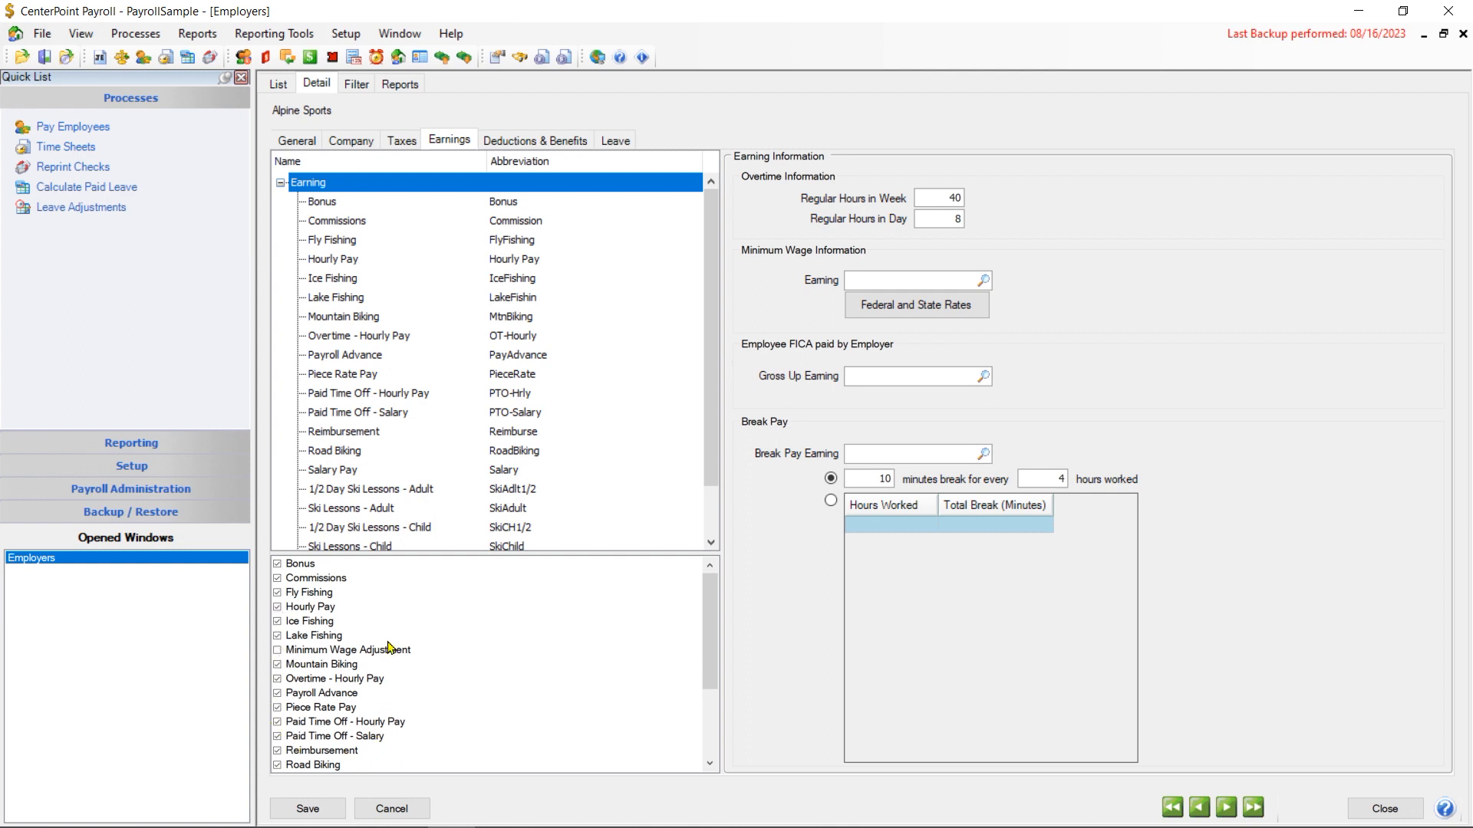
# Add the Minimum Wage Adjustment earning to the employer and open its details at the Profit Center field.
pyautogui.click(278, 651)
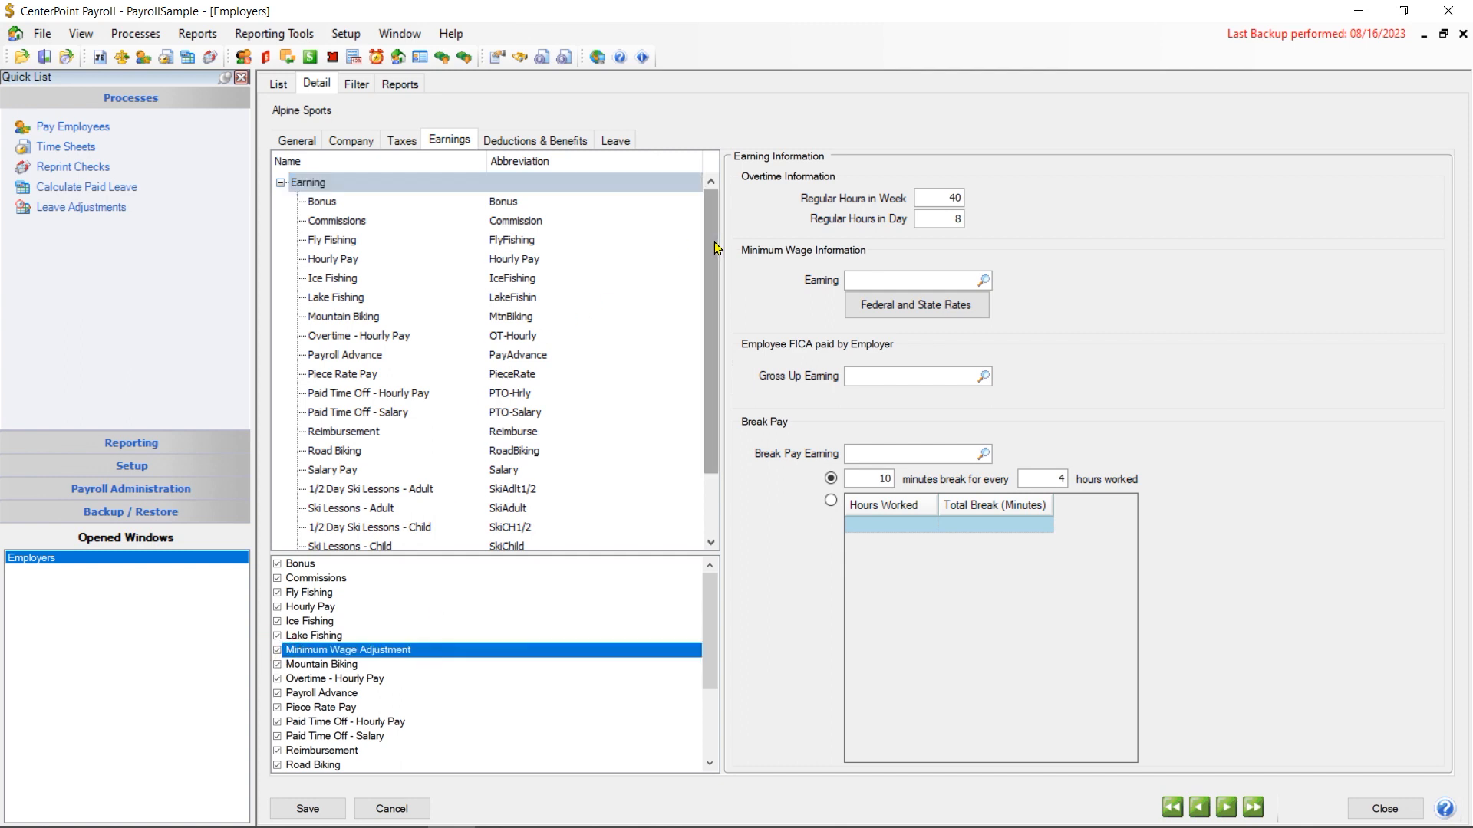
pyautogui.scroll(-2, 460, 460)
pyautogui.click(321, 530)
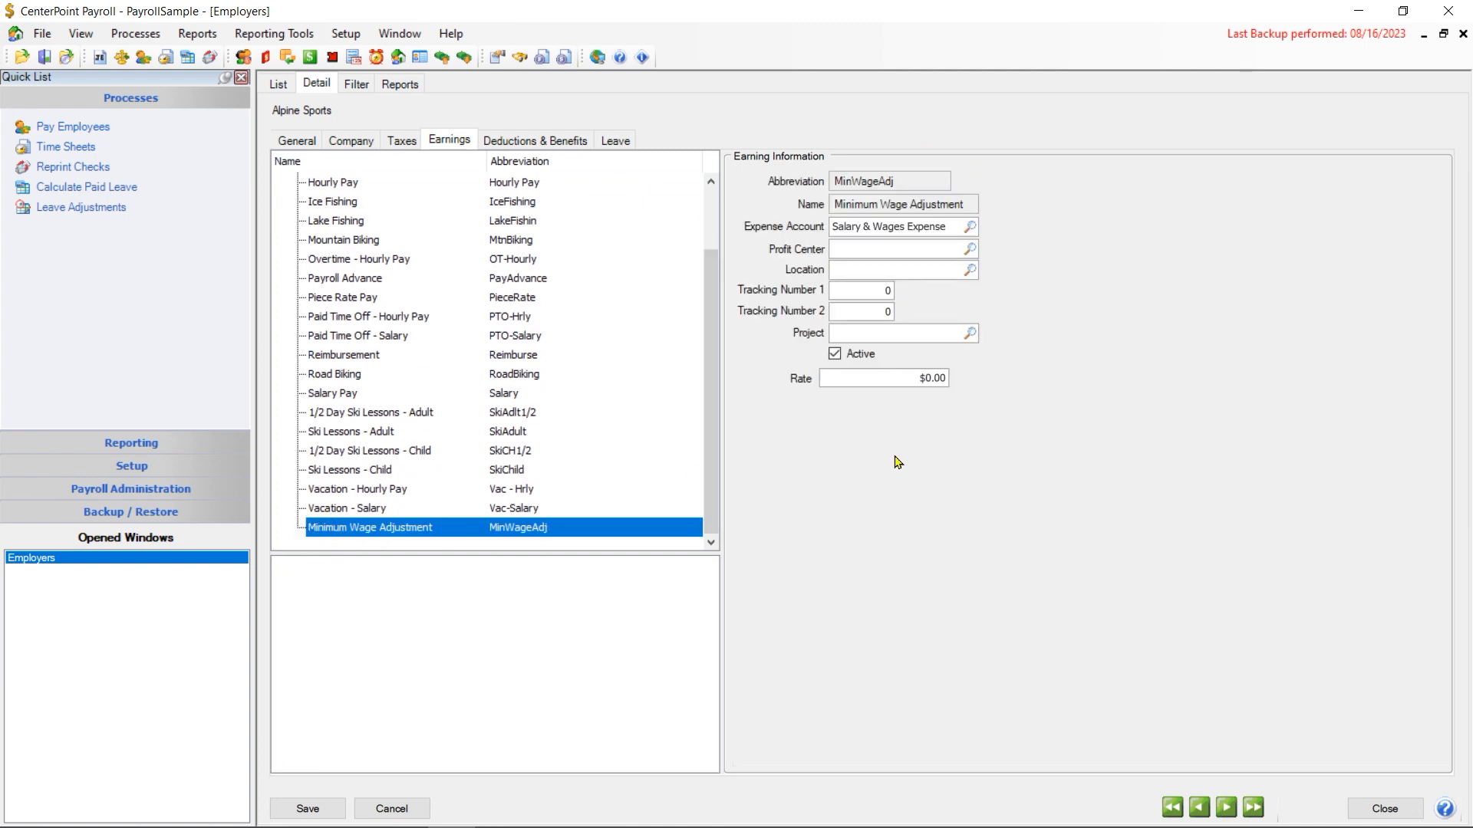
pyautogui.click(847, 253)
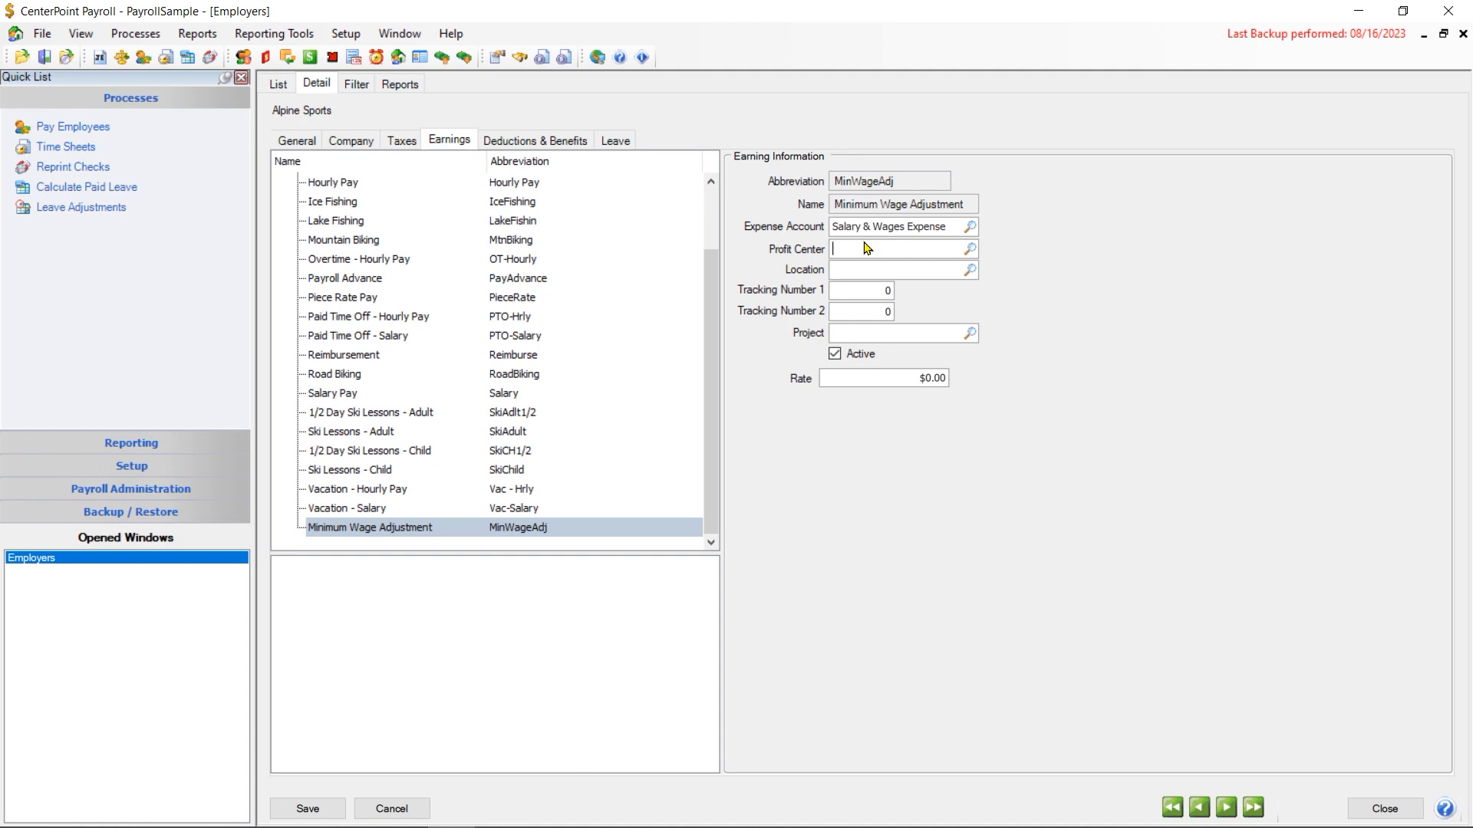
# Assign Minimum Wage Adjustment as the employer's minimum wage earning in the overall earning settings.
pyautogui.moveTo(704, 274); pyautogui.dragTo(704, 190)
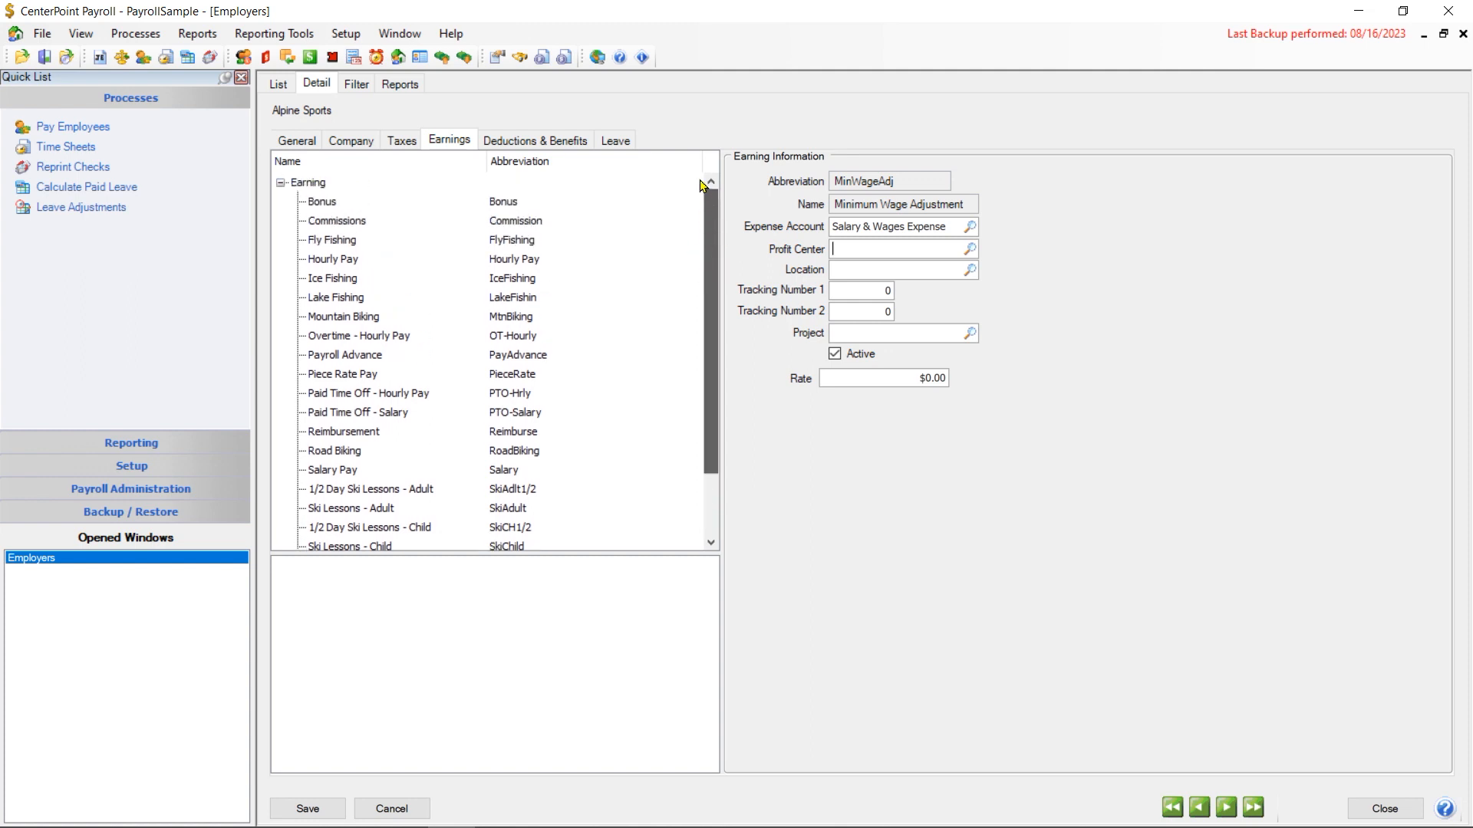
pyautogui.click(311, 184)
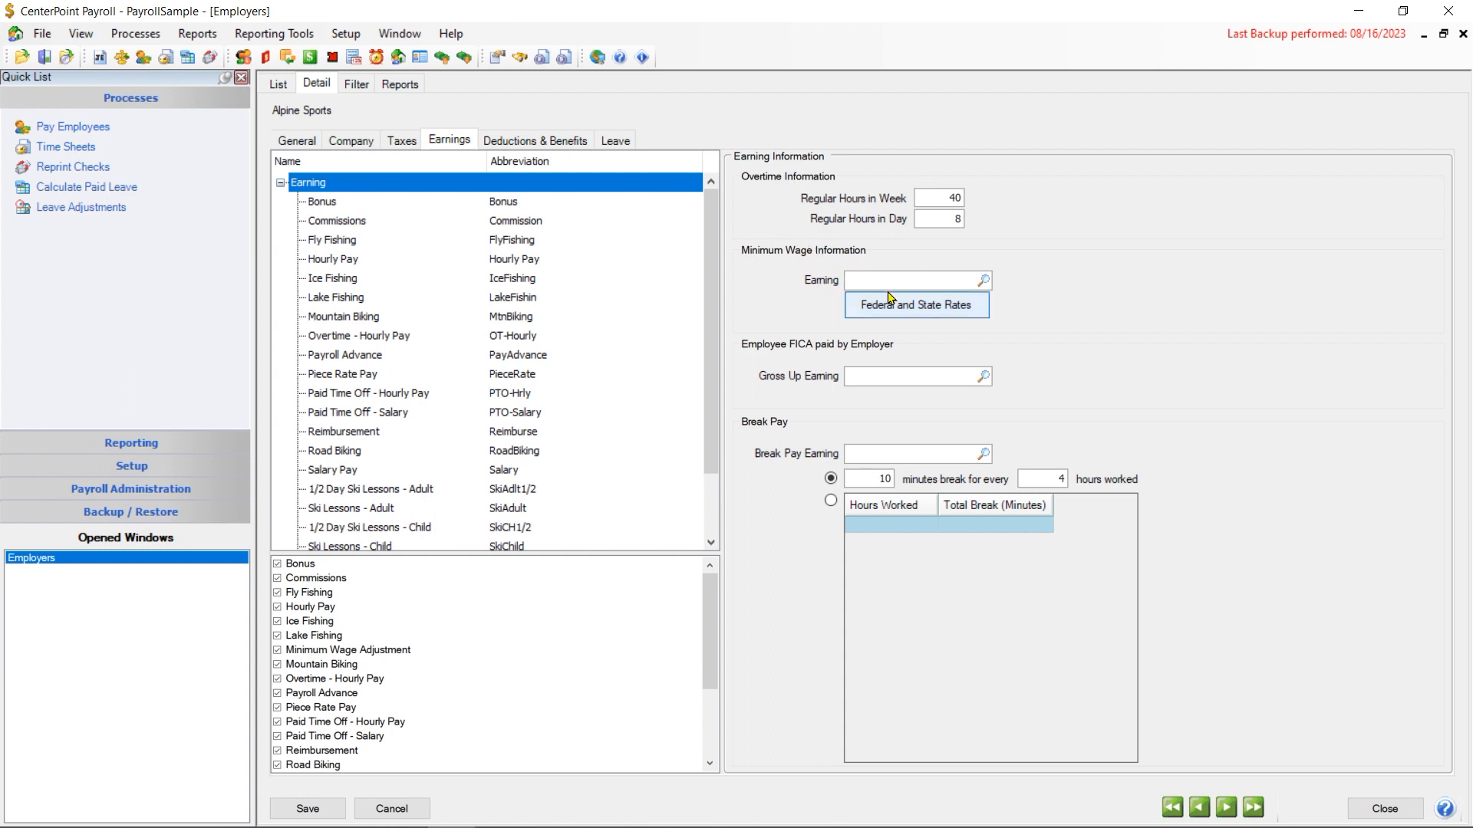
pyautogui.click(983, 282)
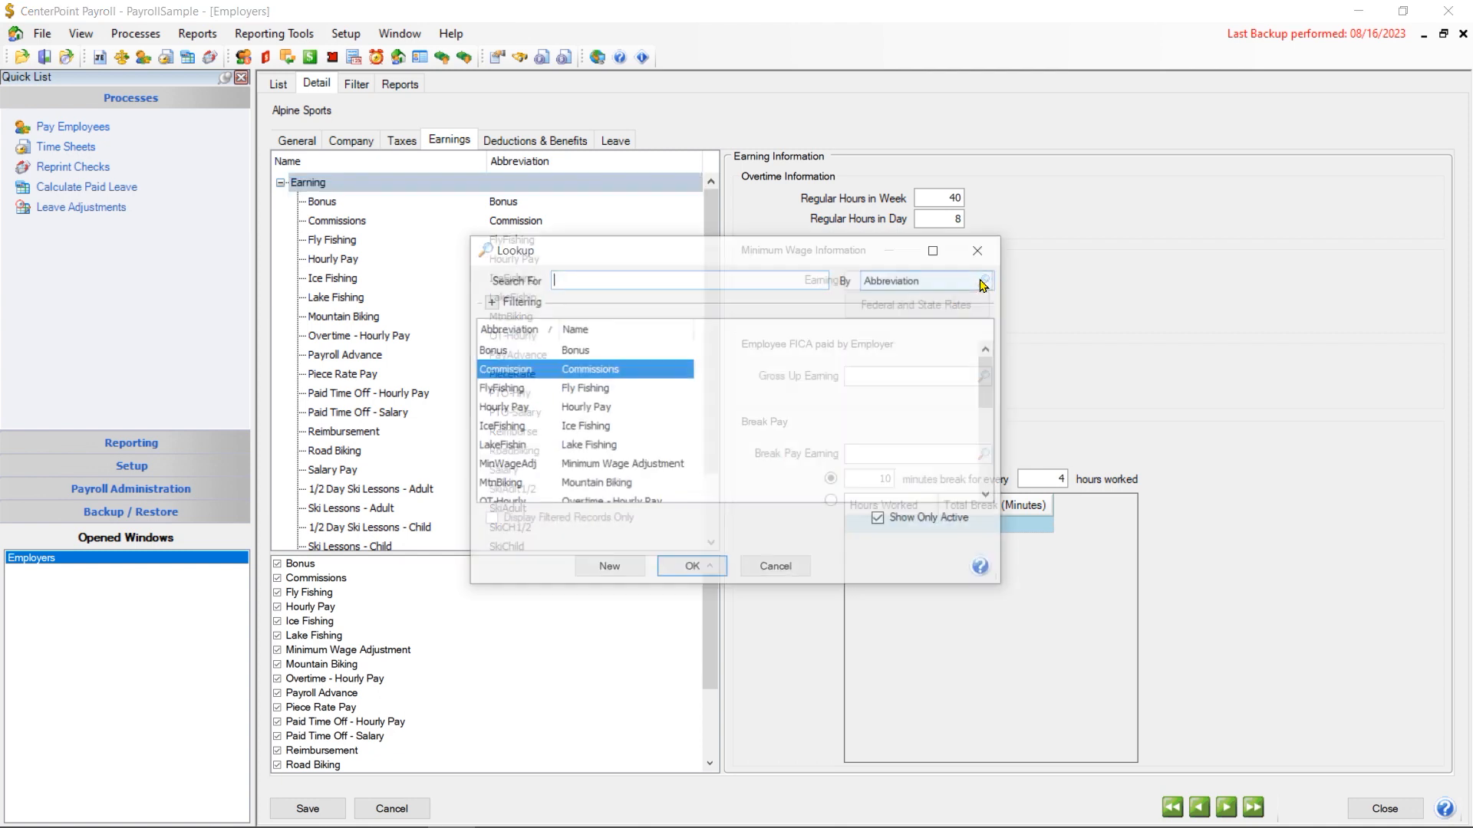
pyautogui.click(642, 465)
pyautogui.click(694, 570)
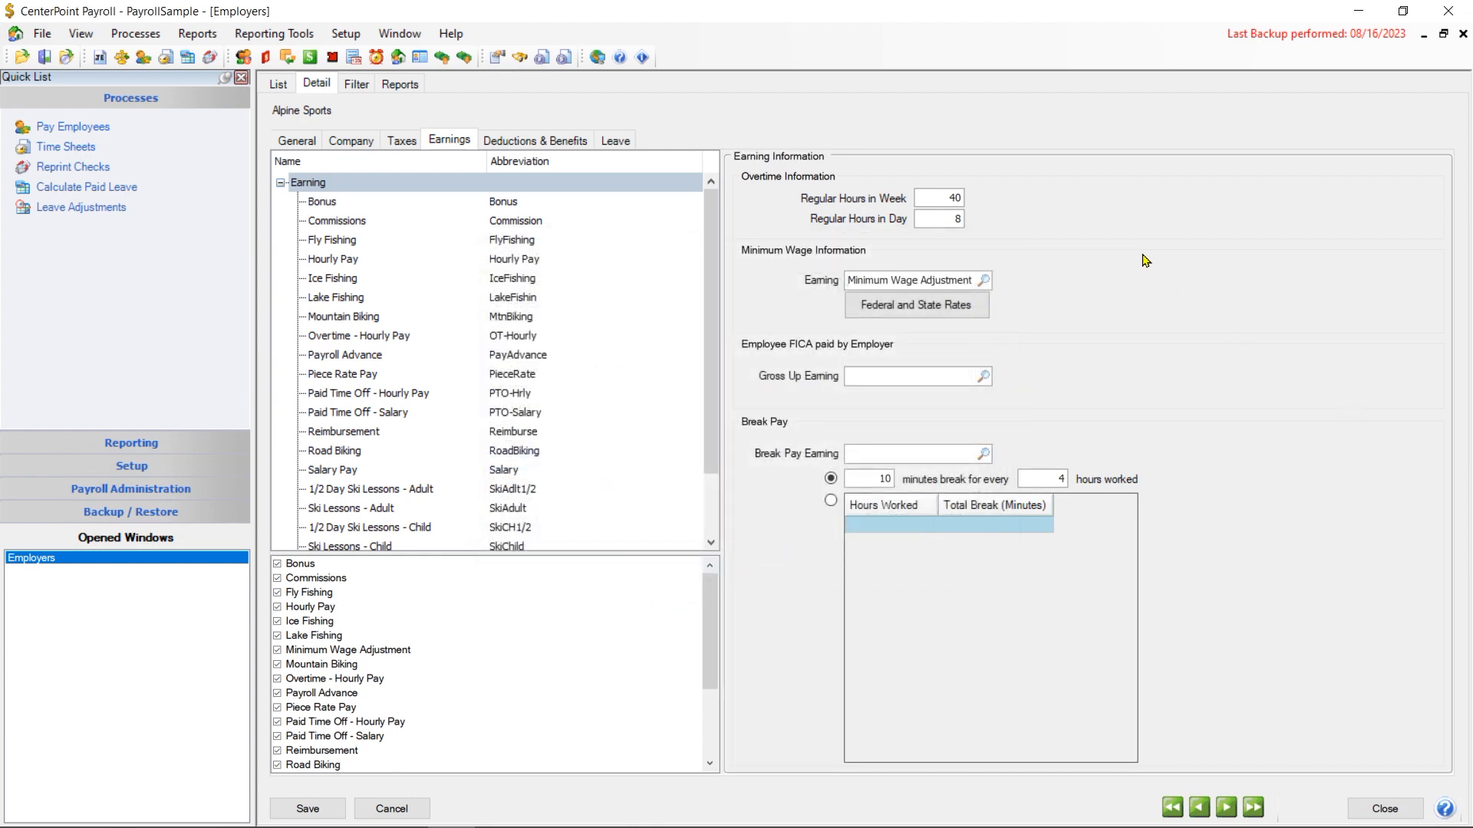
# Review the federal and state minimum wage rates, including Colorado's, save them, and save and close the employer record.
pyautogui.click(888, 313)
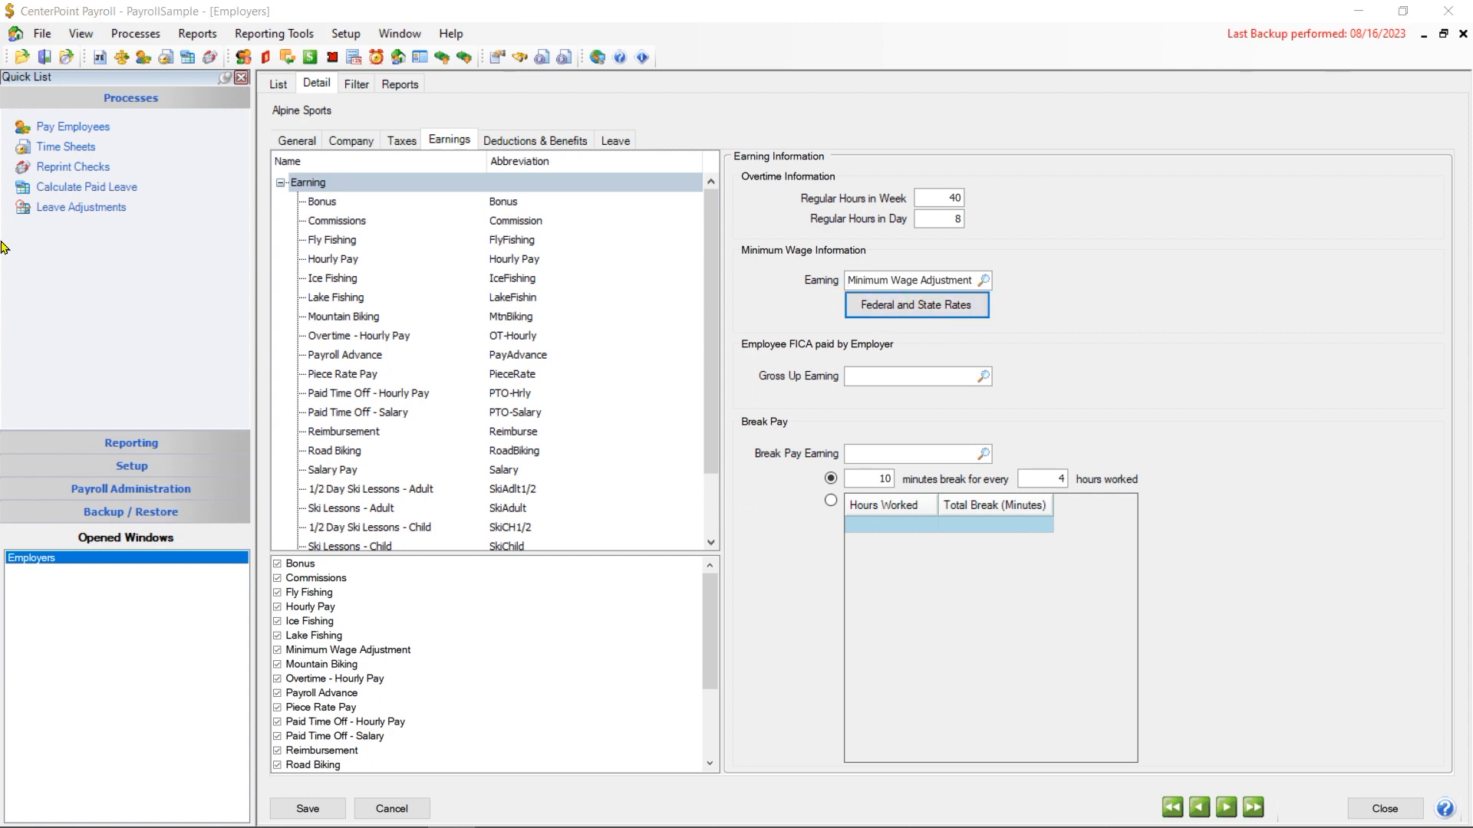
pyautogui.moveTo(1472, 125); pyautogui.dragTo(691, 165)
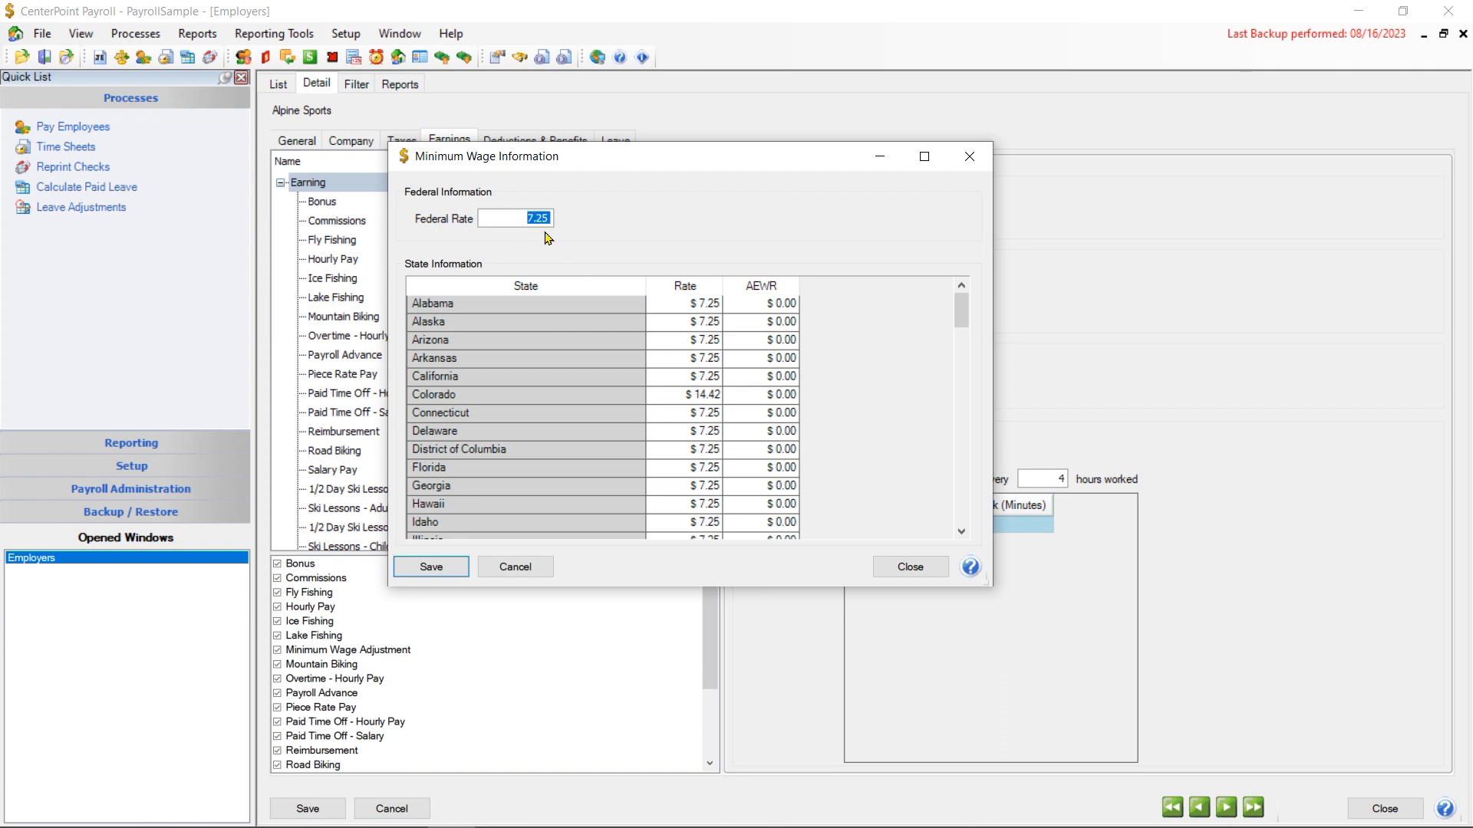
pyautogui.click(698, 400)
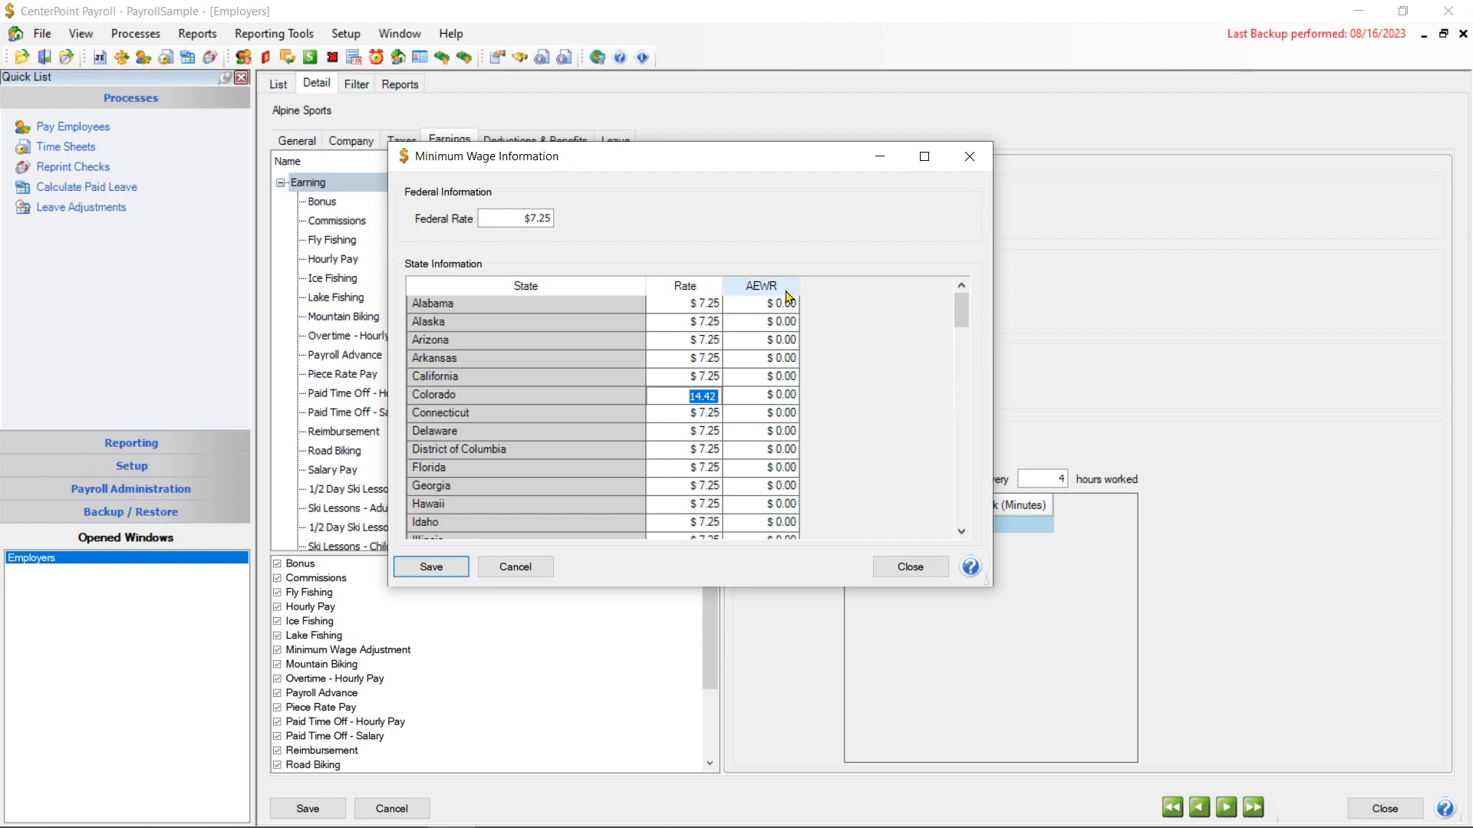
pyautogui.click(431, 568)
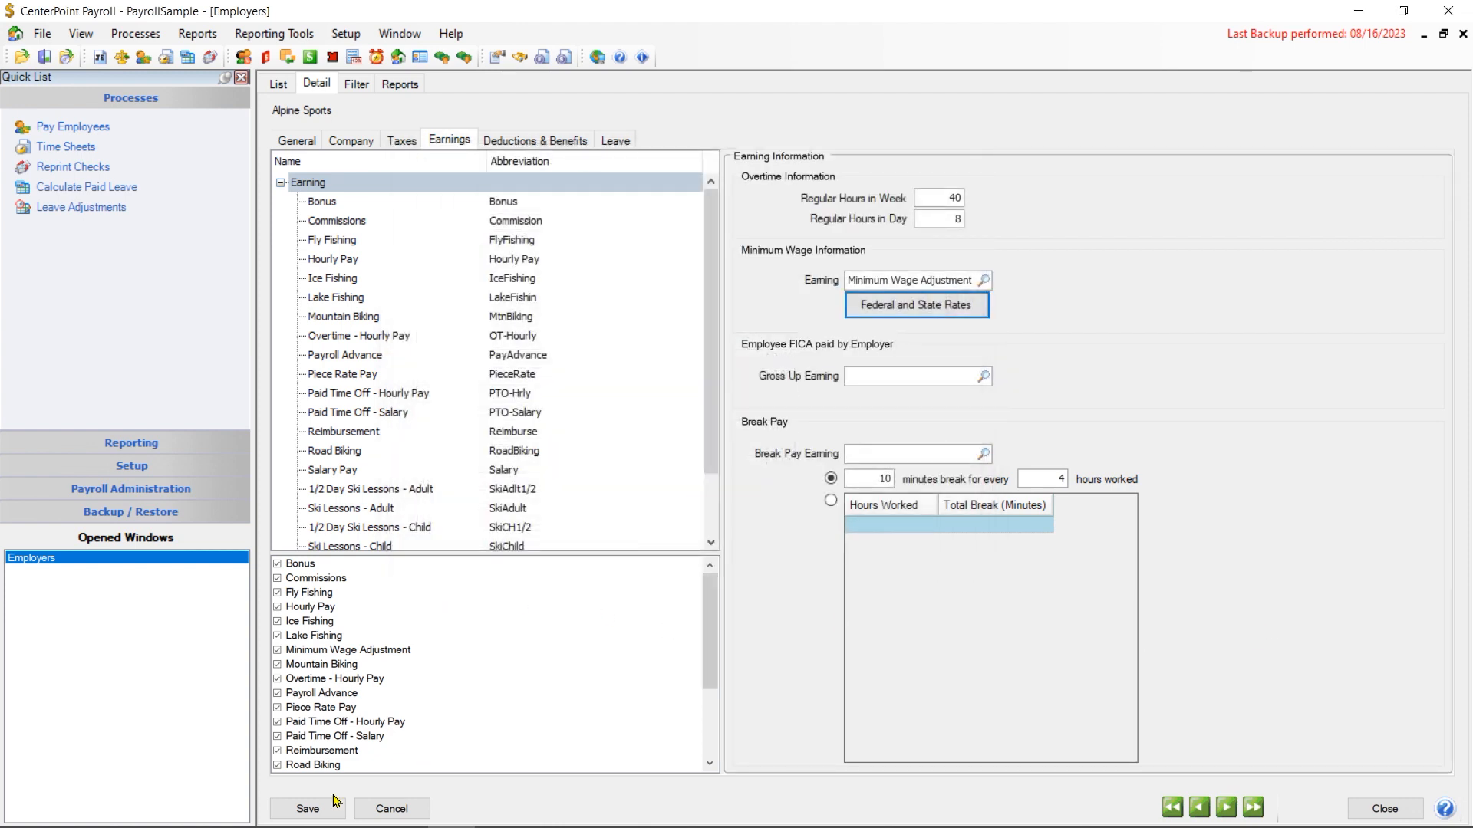
pyautogui.click(315, 810)
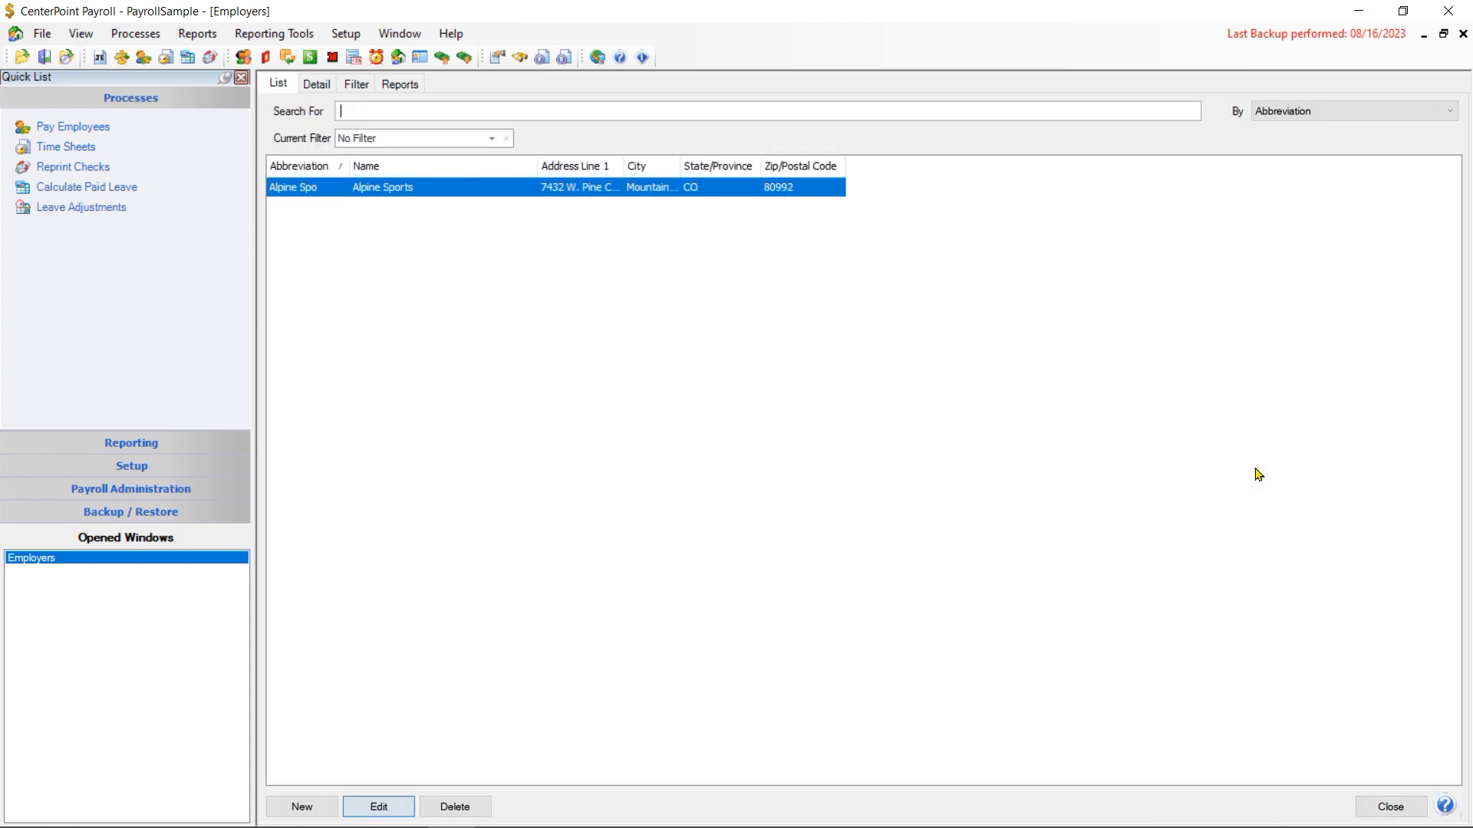
pyautogui.click(1381, 805)
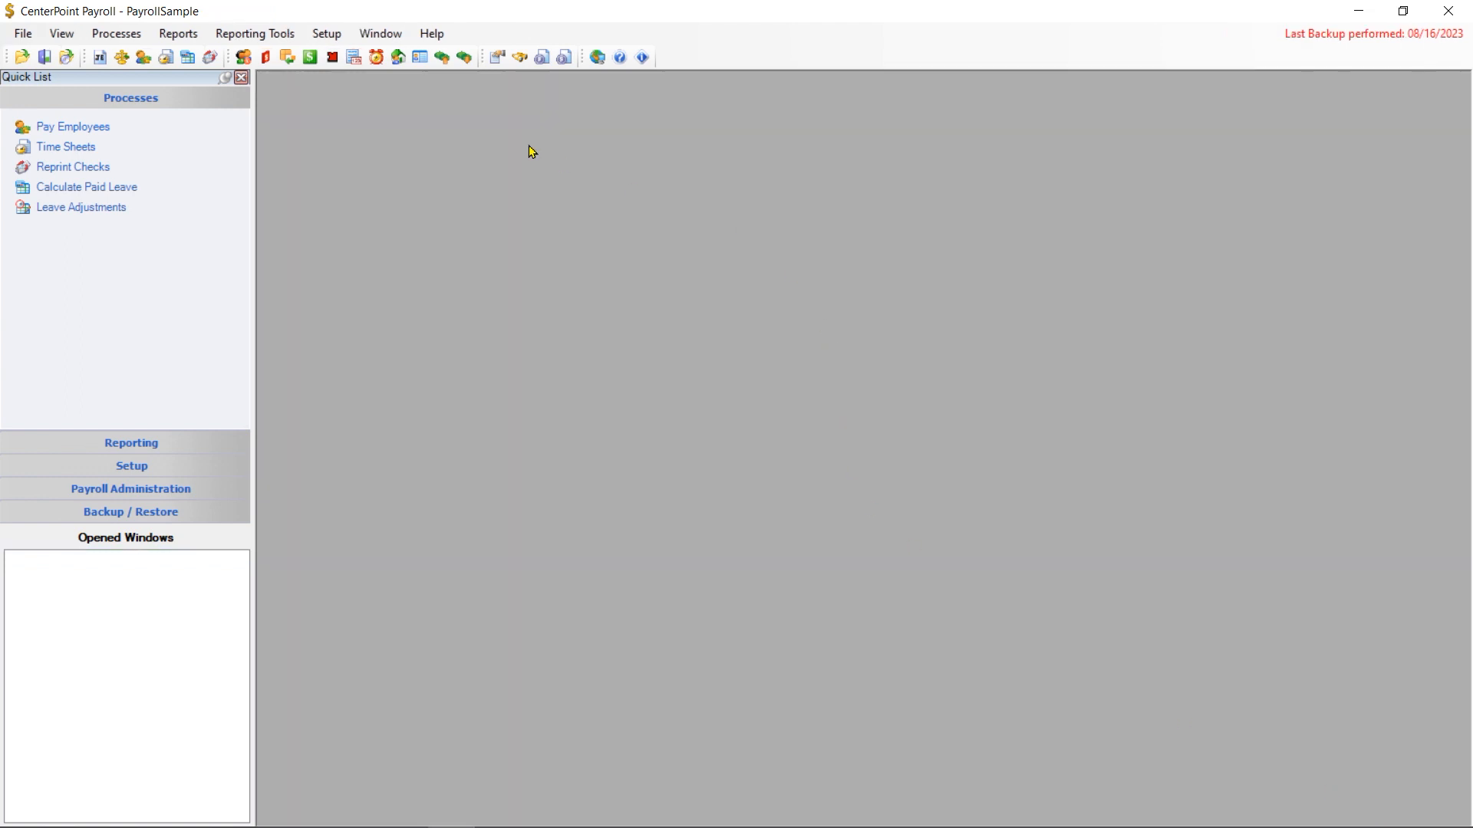
# Open the ski instructor's employee record and add the Minimum Wage Adjustment earning to it.
pyautogui.click(327, 36)
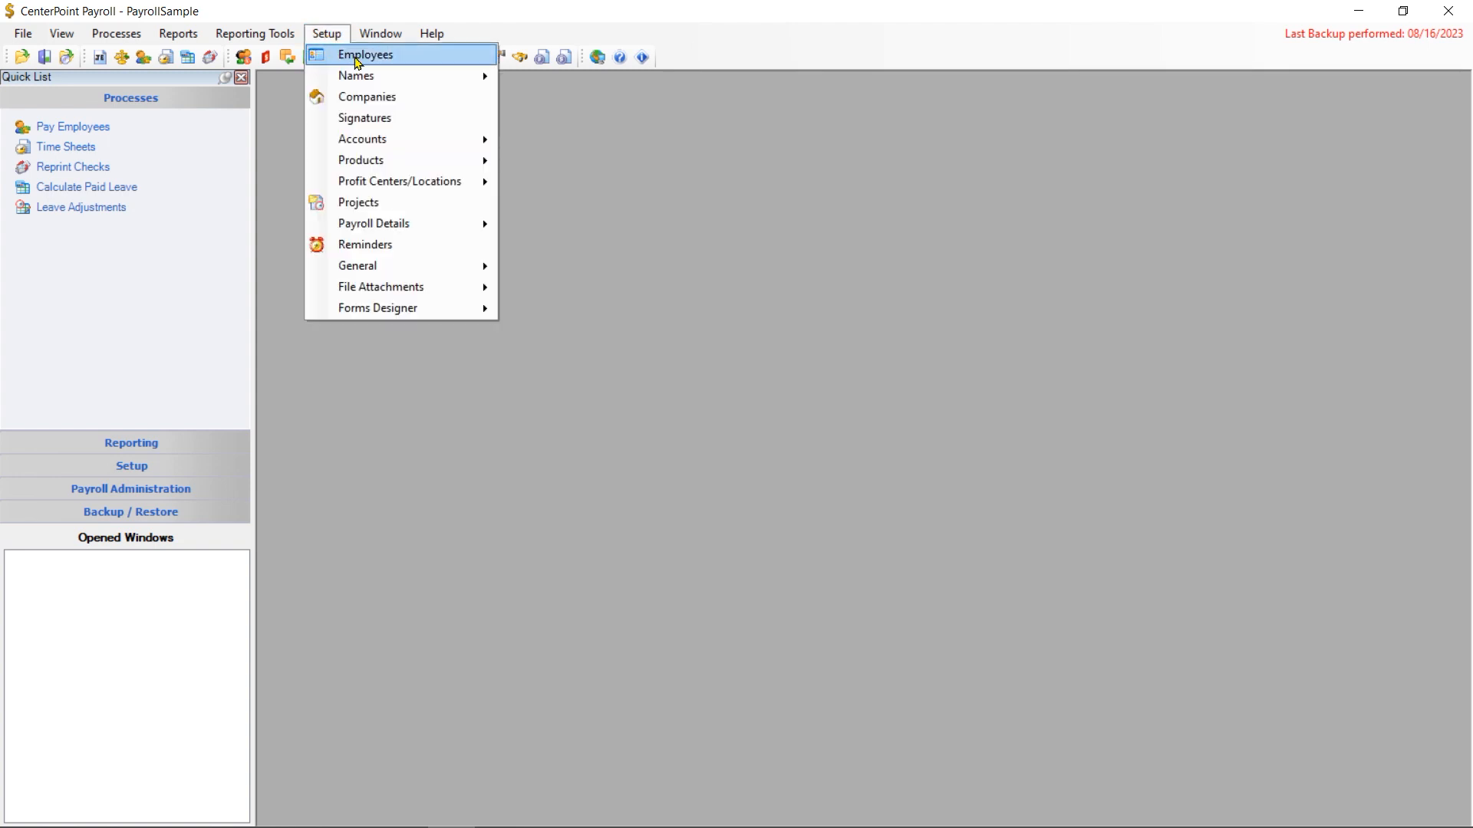
pyautogui.click(354, 57)
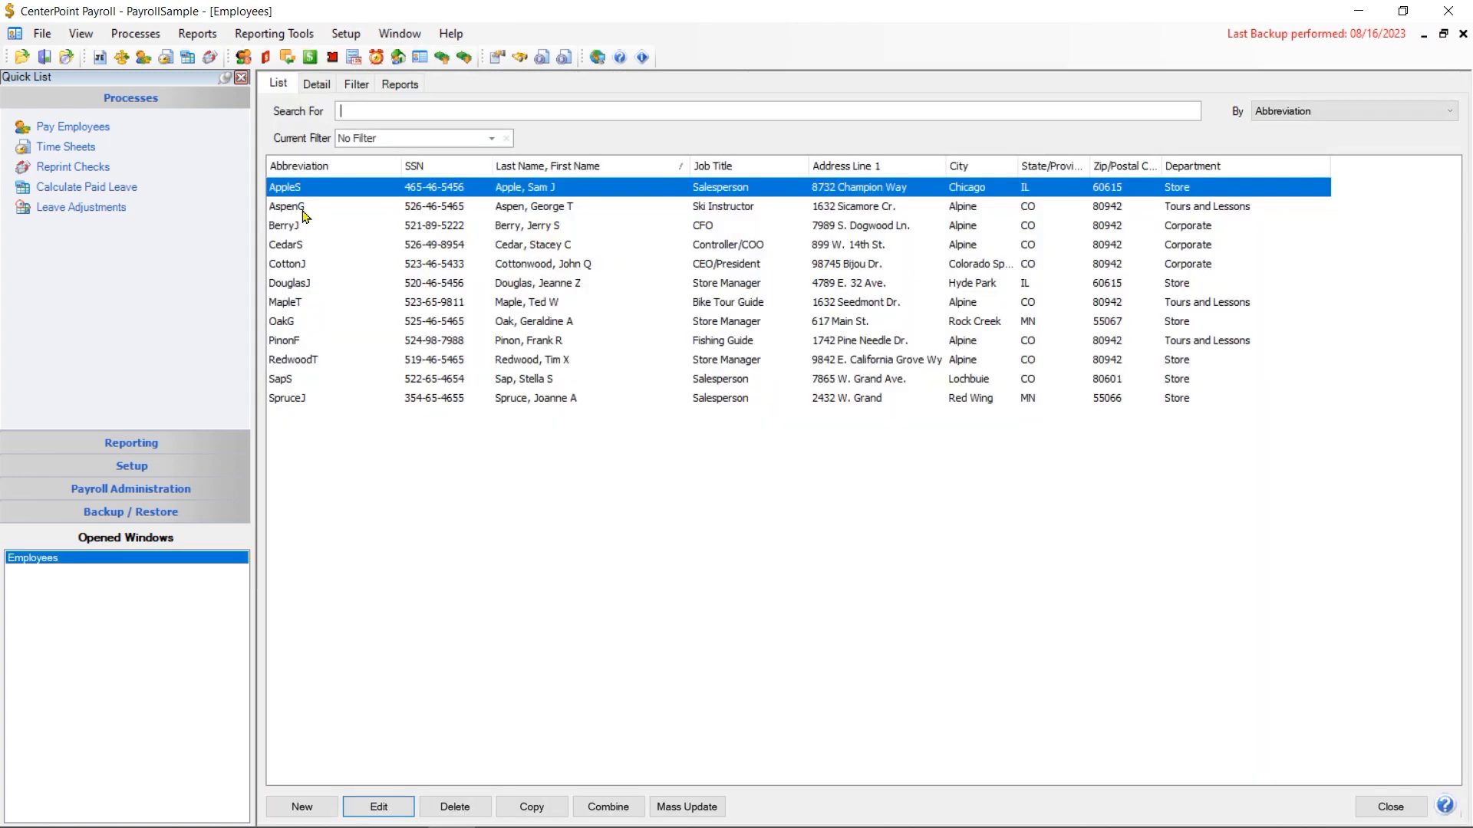
pyautogui.click(517, 208)
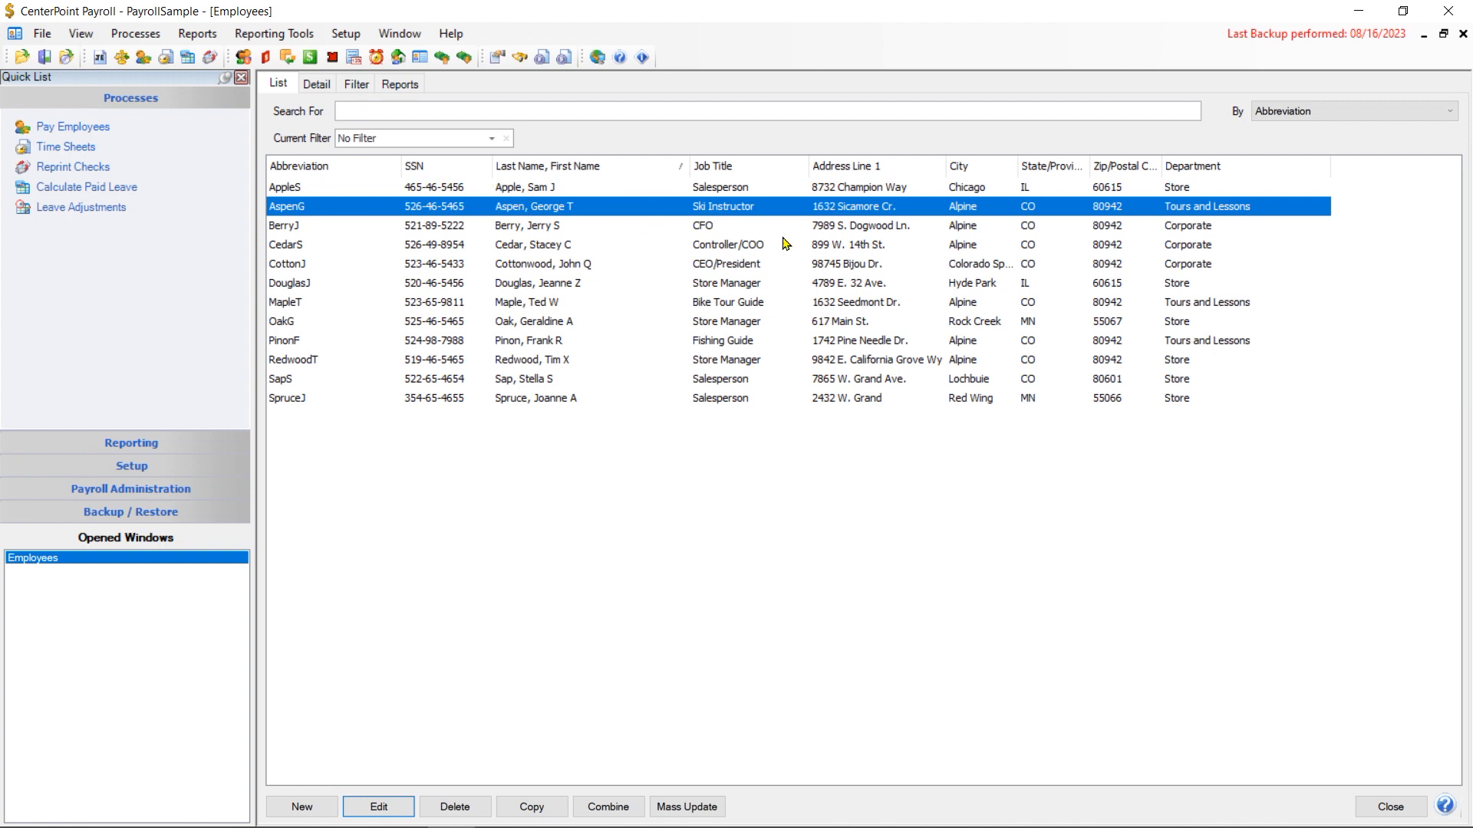
pyautogui.doubleClick(574, 212)
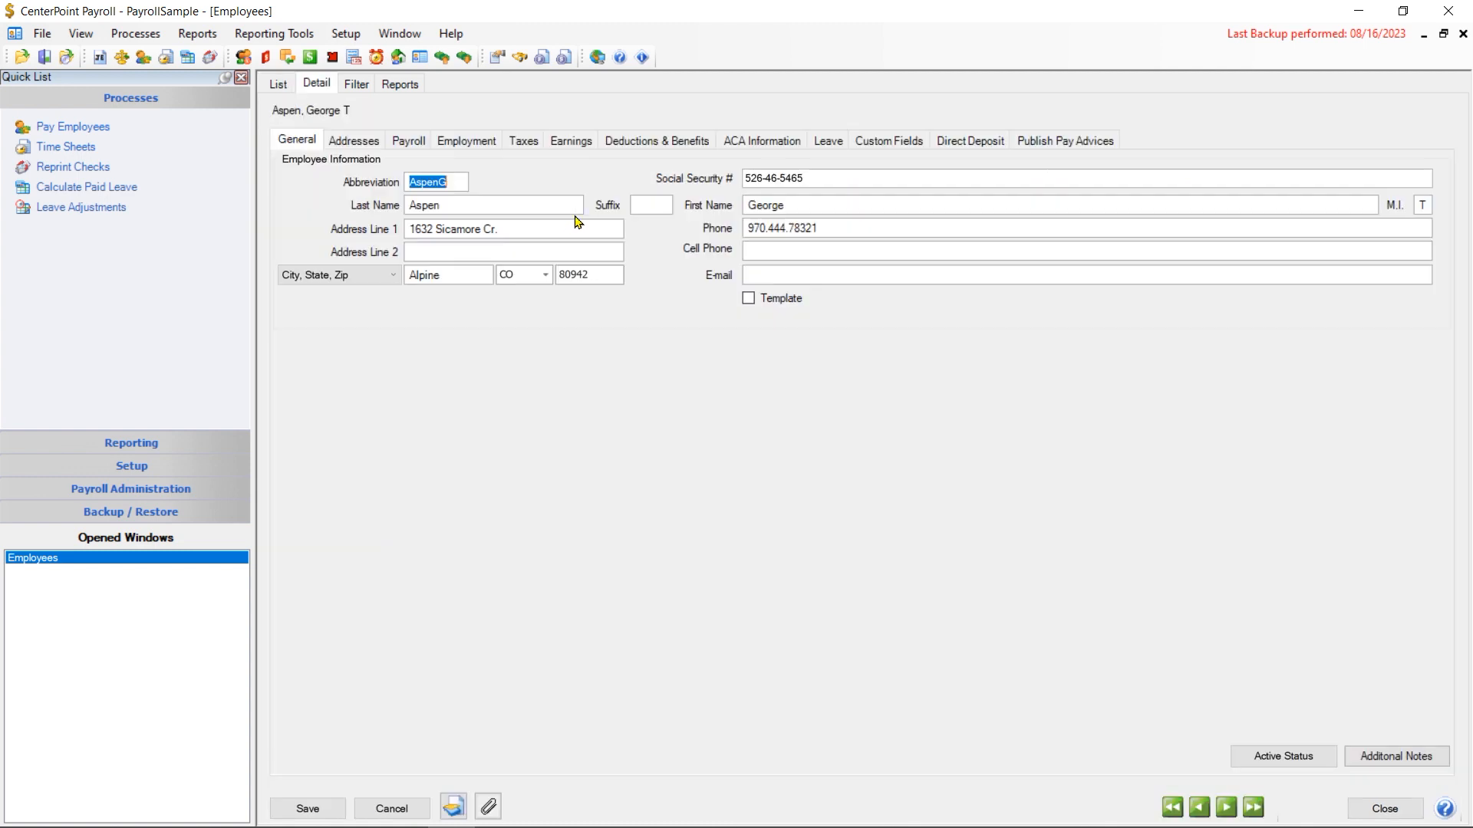
pyautogui.click(568, 143)
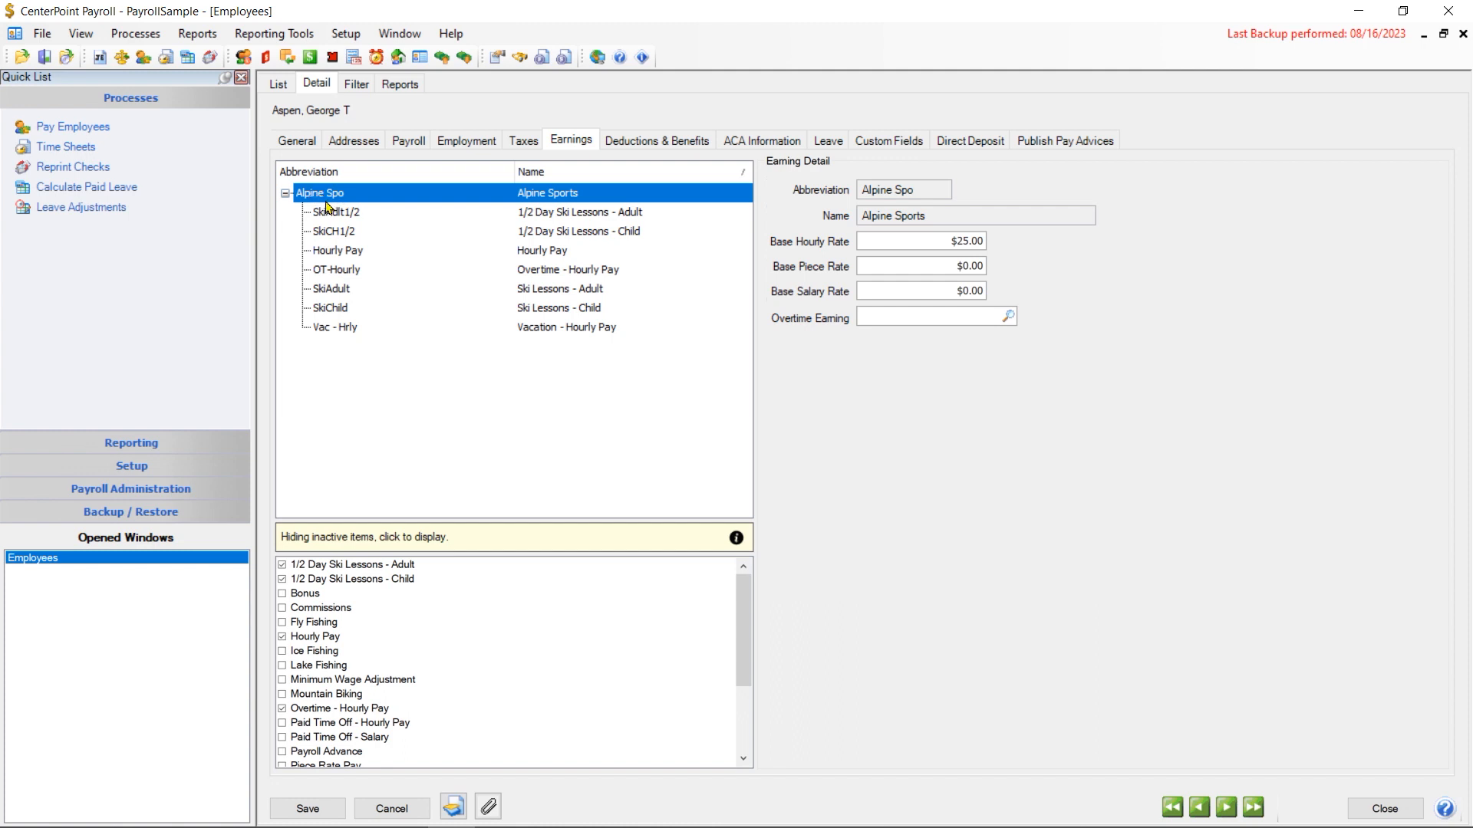
pyautogui.click(282, 680)
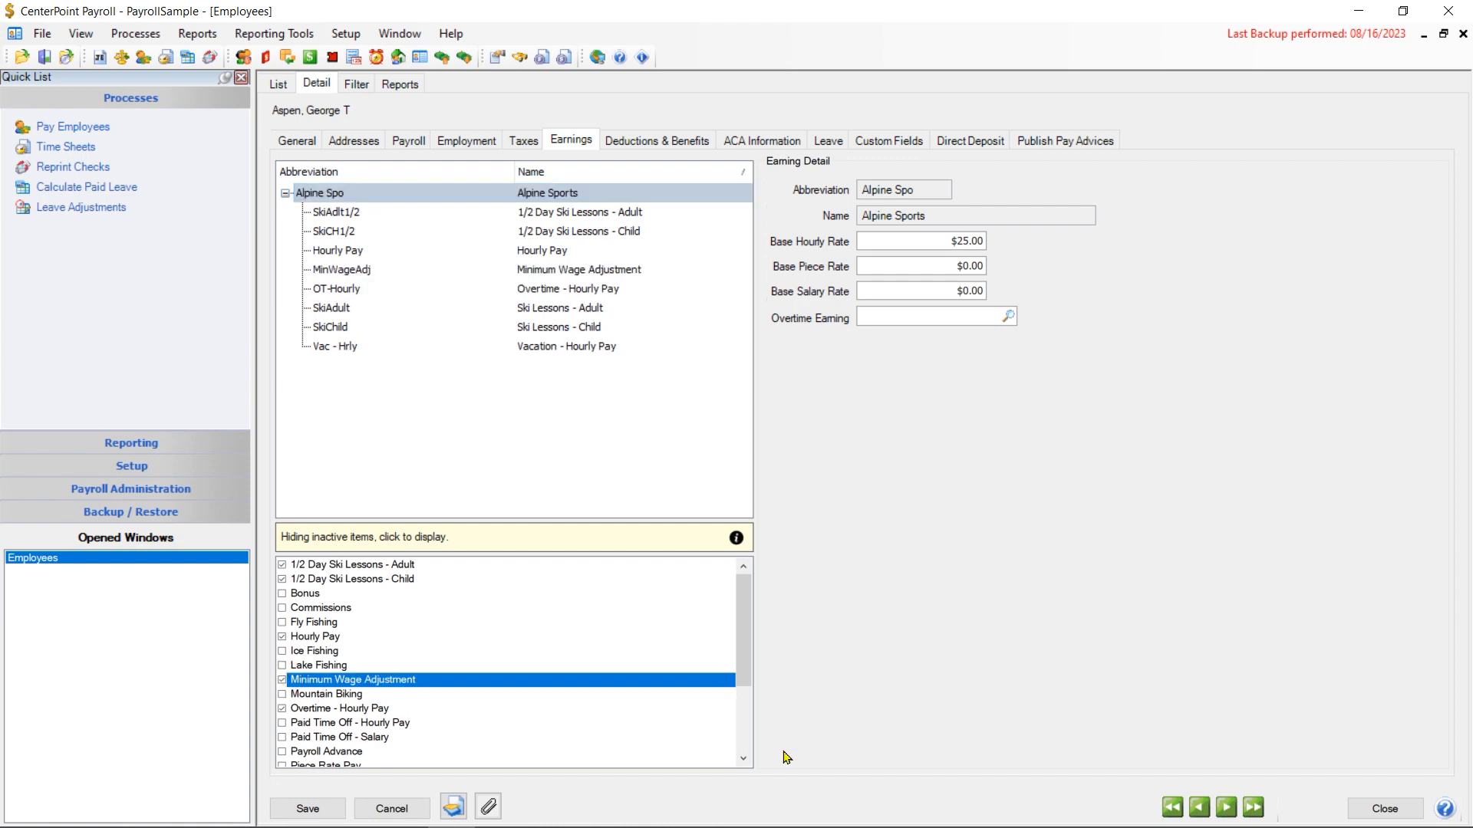
# Assign the ski instructor's Minimum Wage Adjustment to the Ski Lessons profit center and Colorado Store location, and save the record.
pyautogui.click(349, 271)
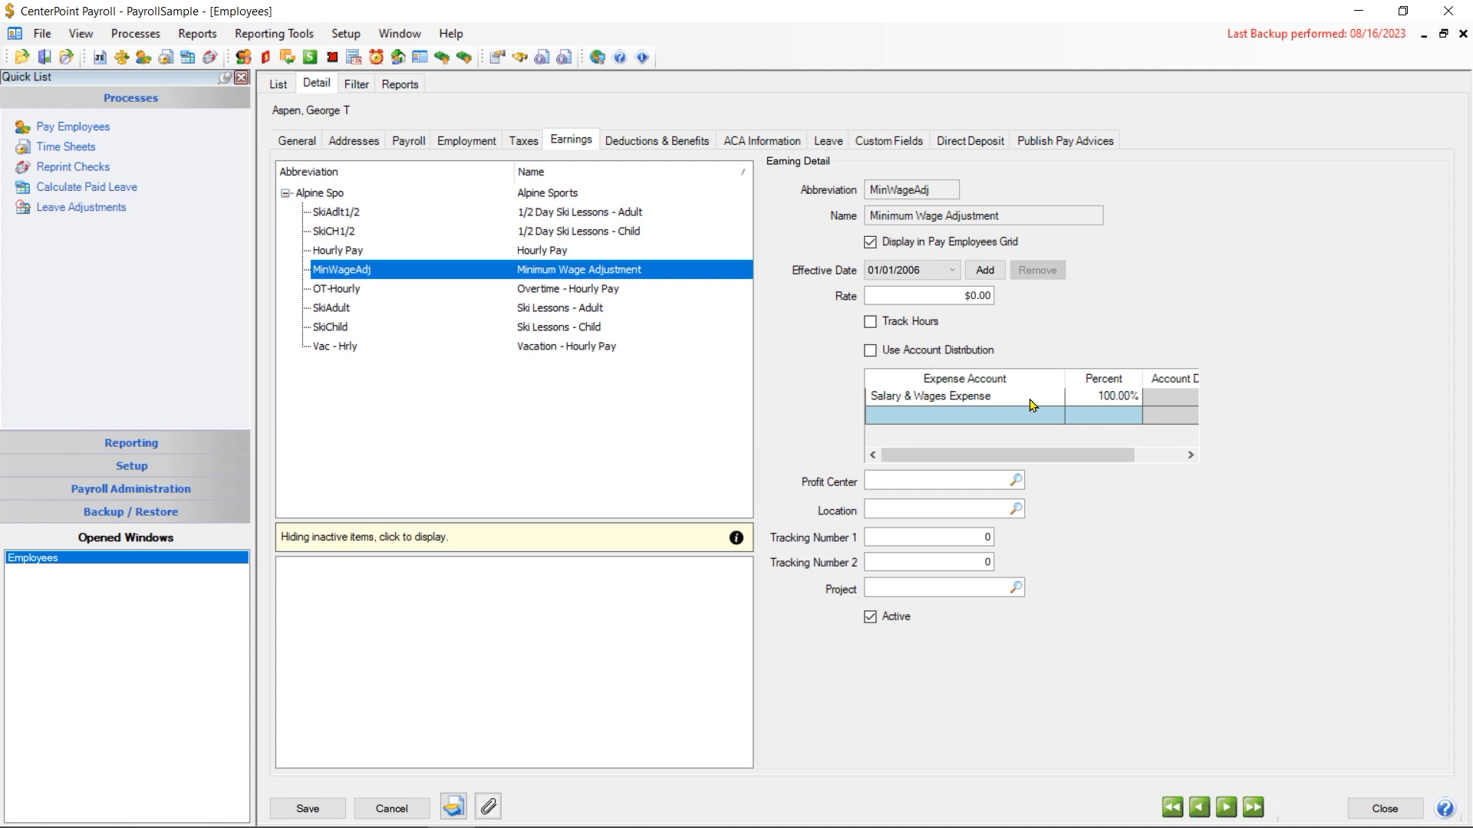
pyautogui.click(951, 484)
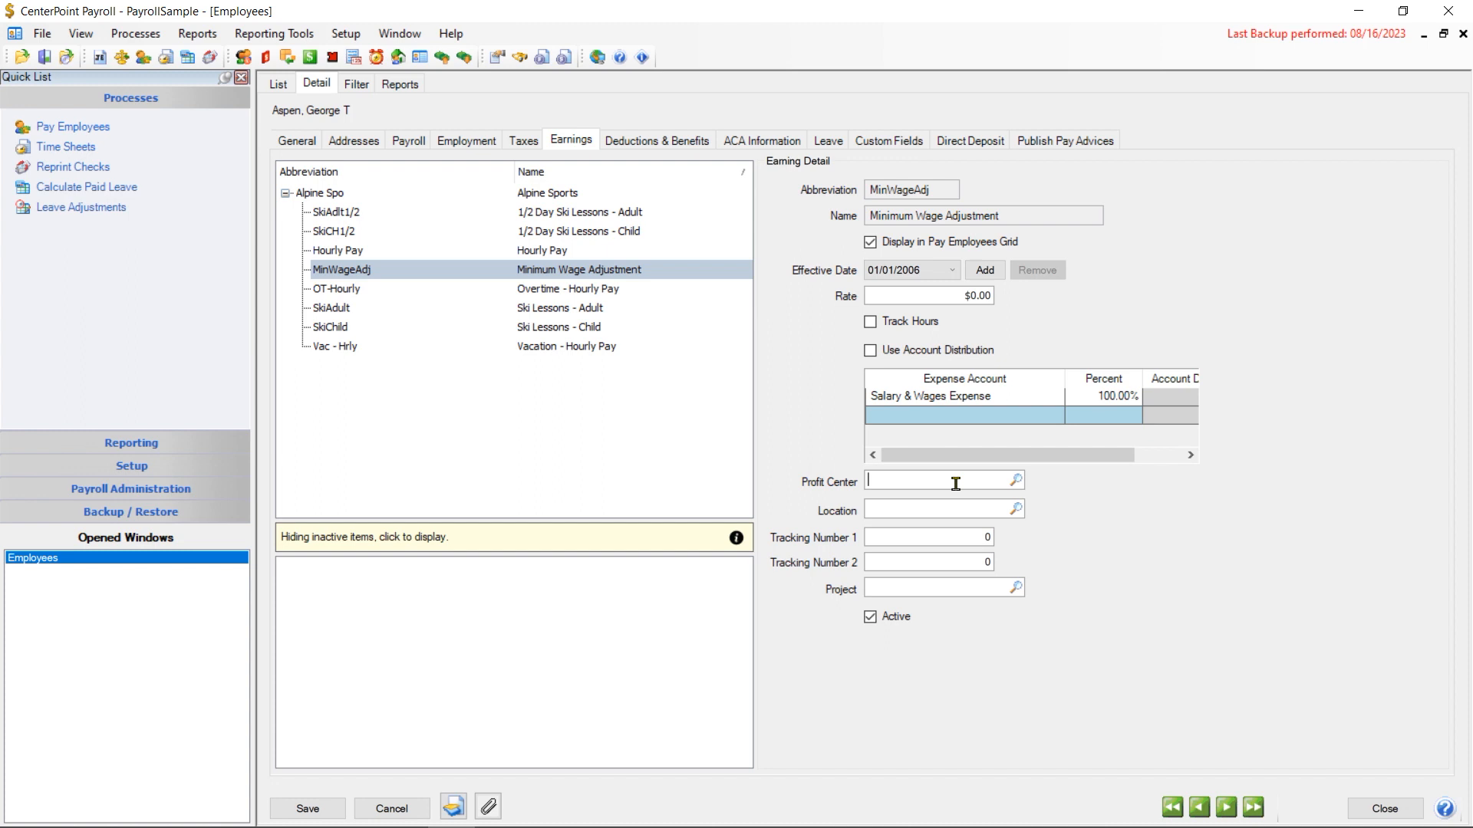
pyautogui.write('Ski Lessons')
pyautogui.press('Tab')
pyautogui.write('co')
pyautogui.press('Tab')
pyautogui.click(299, 814)
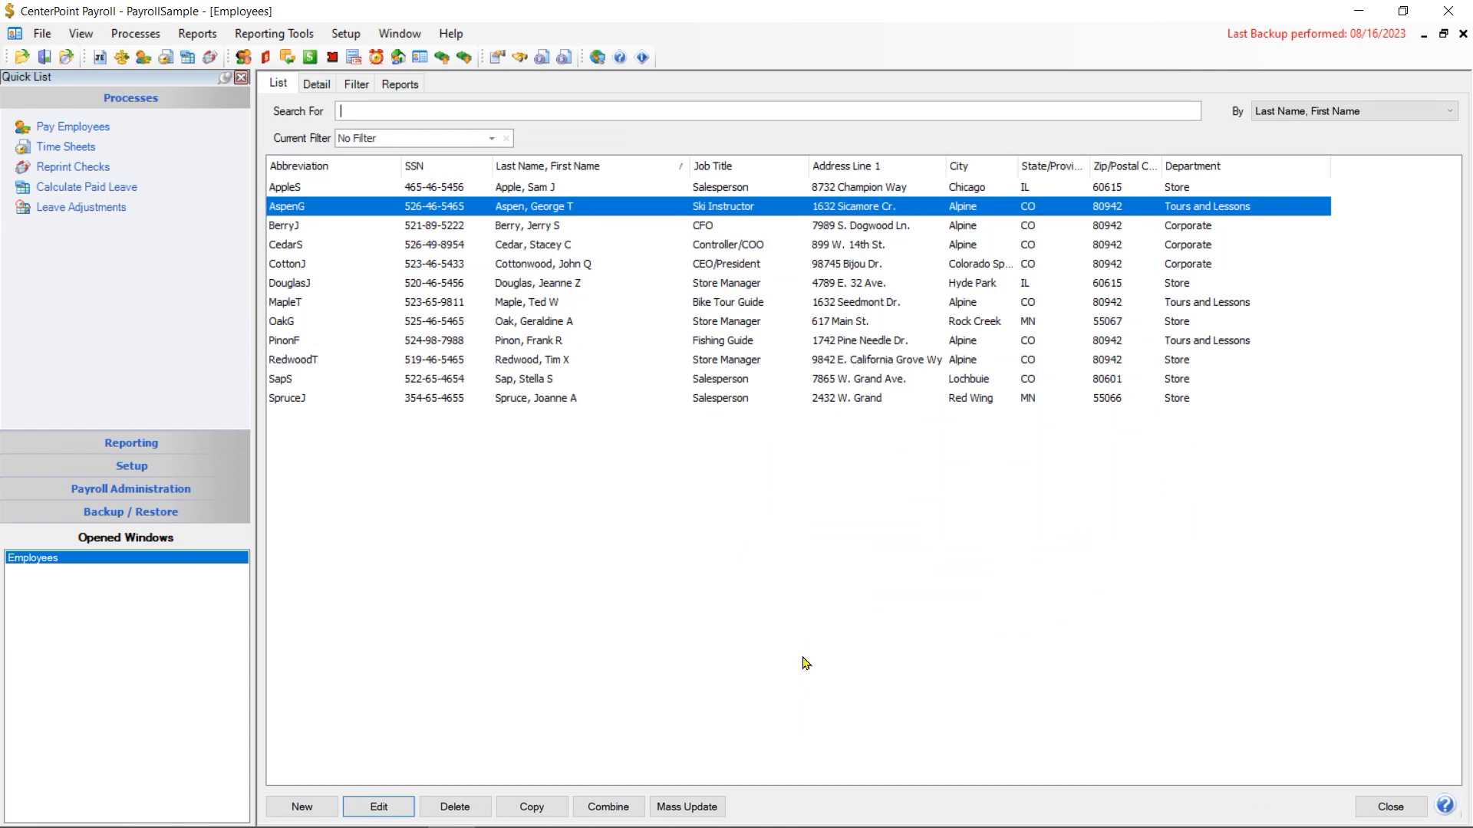
# Open the fishing guide's employee record and add the Minimum Wage Adjustment earning to it.
pyautogui.click(286, 346)
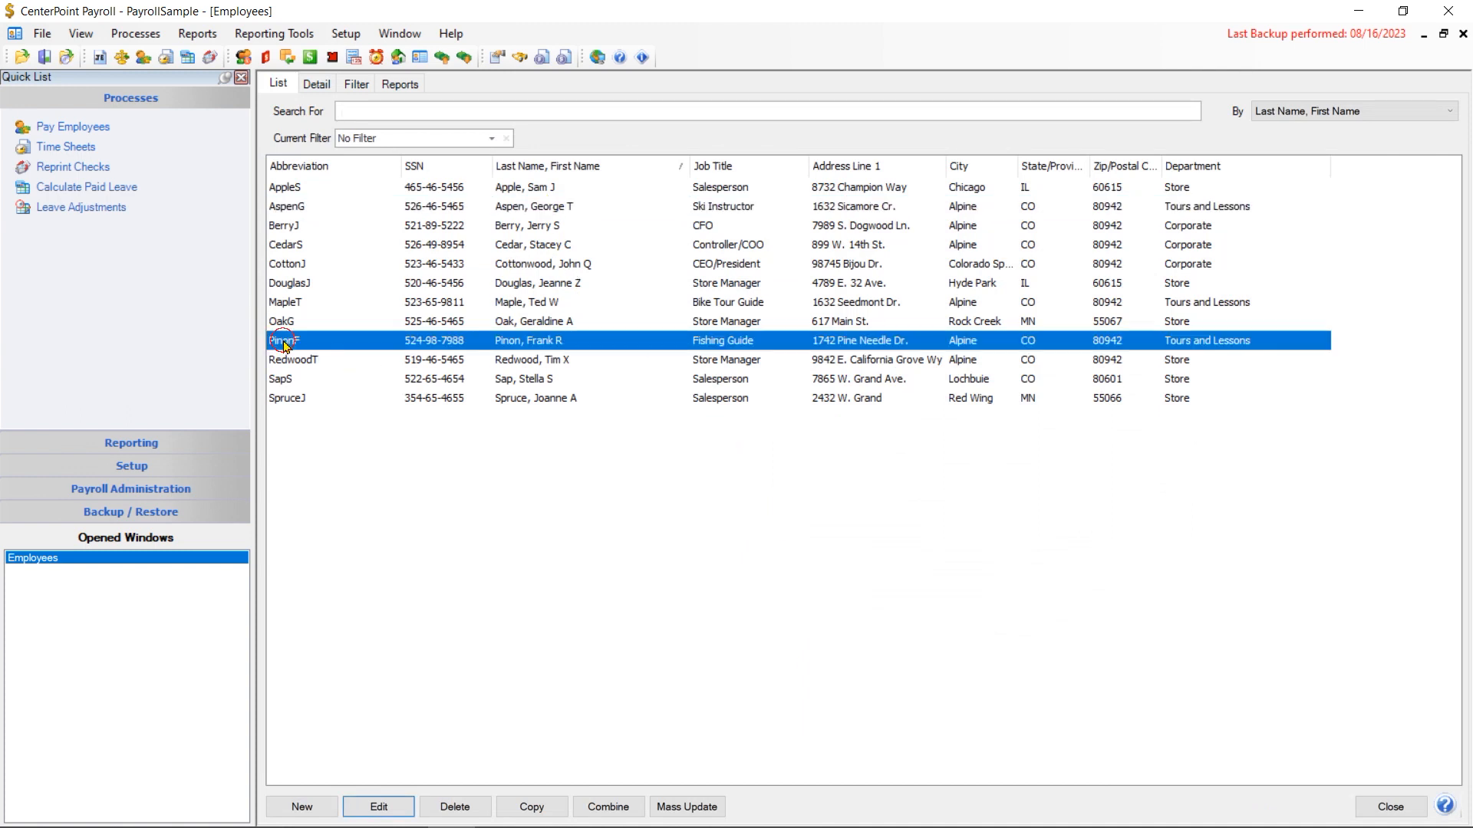
pyautogui.click(378, 811)
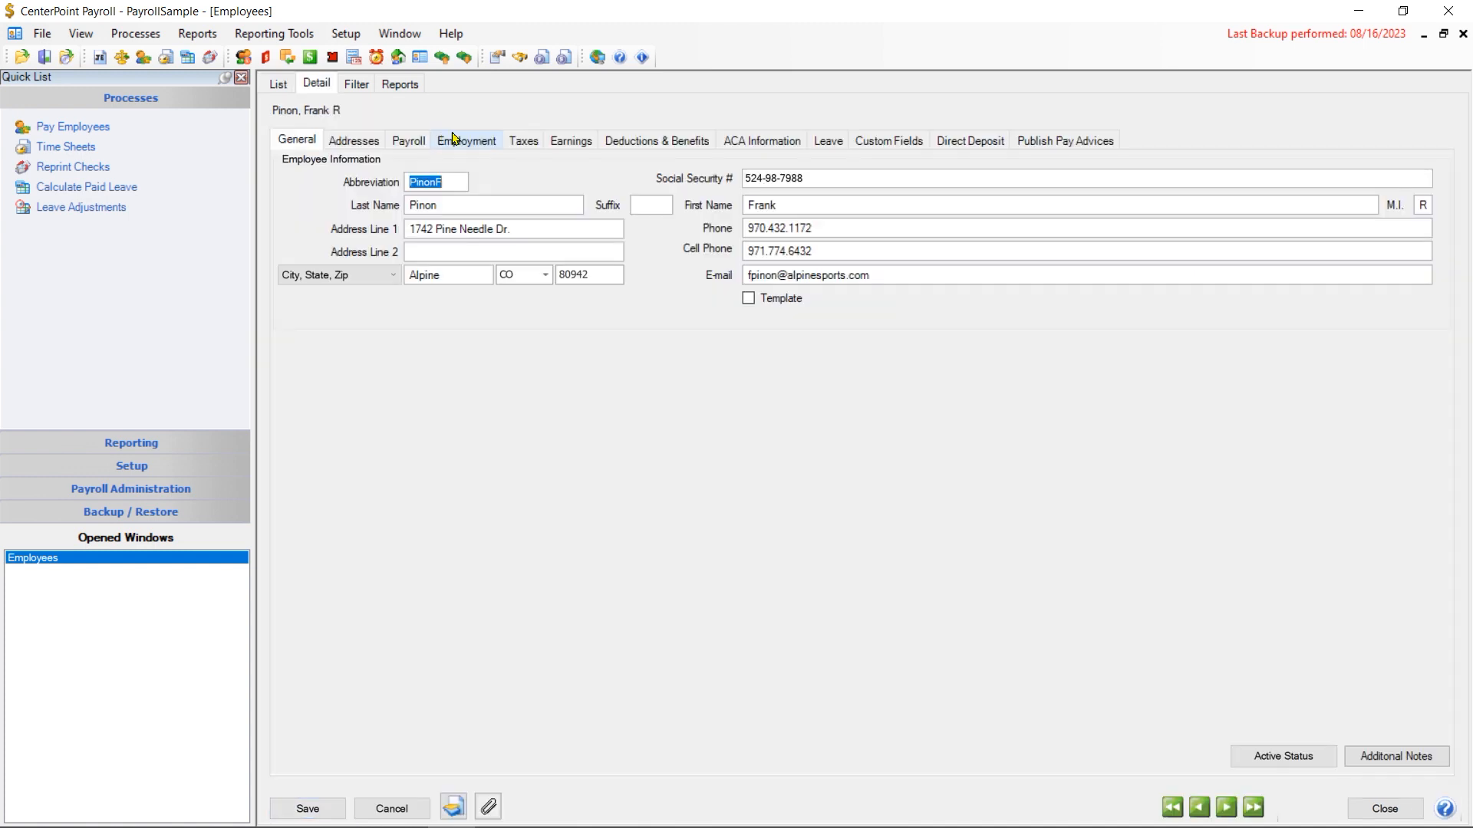
pyautogui.click(570, 142)
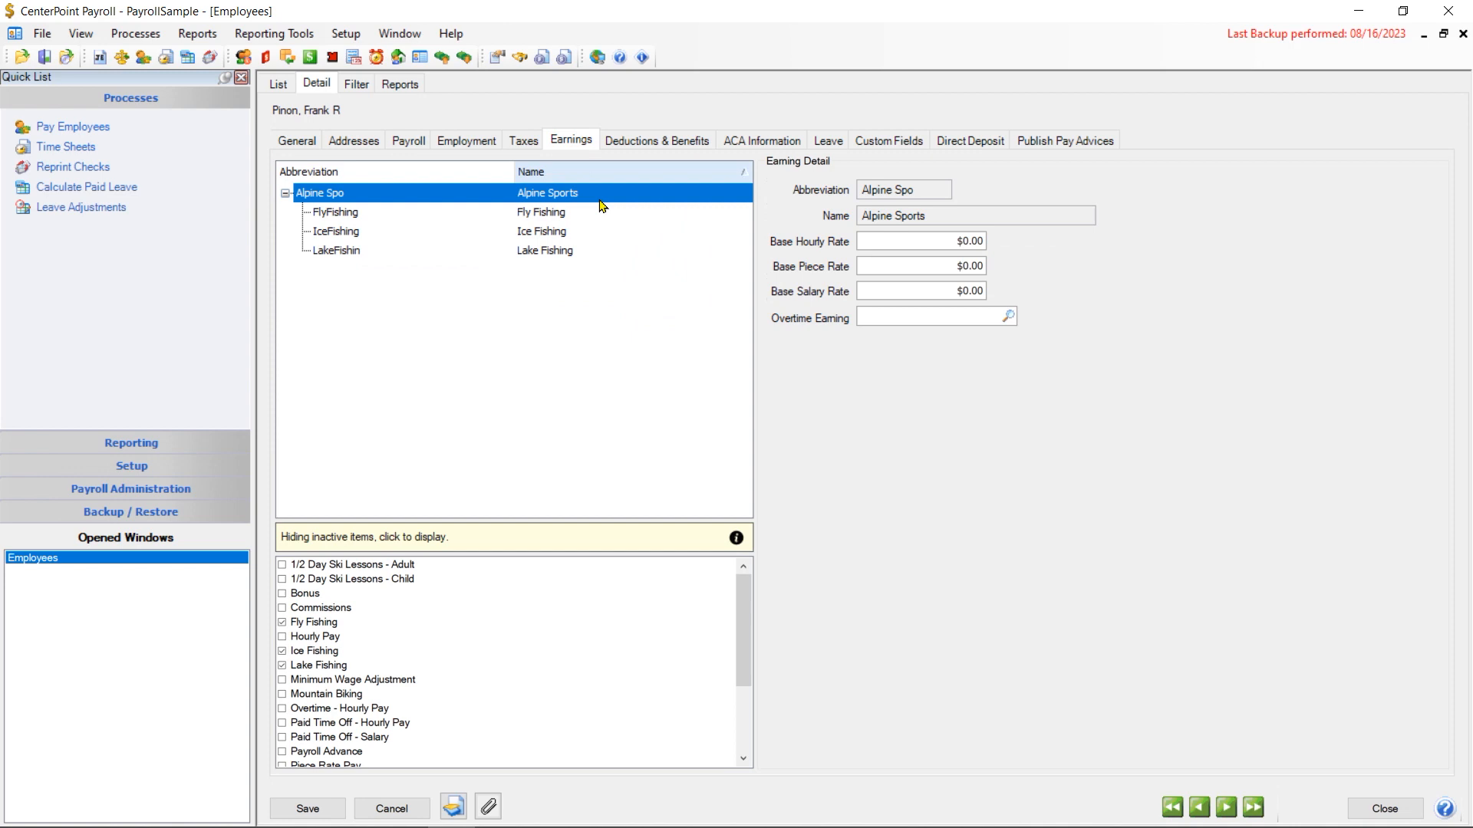
pyautogui.click(282, 682)
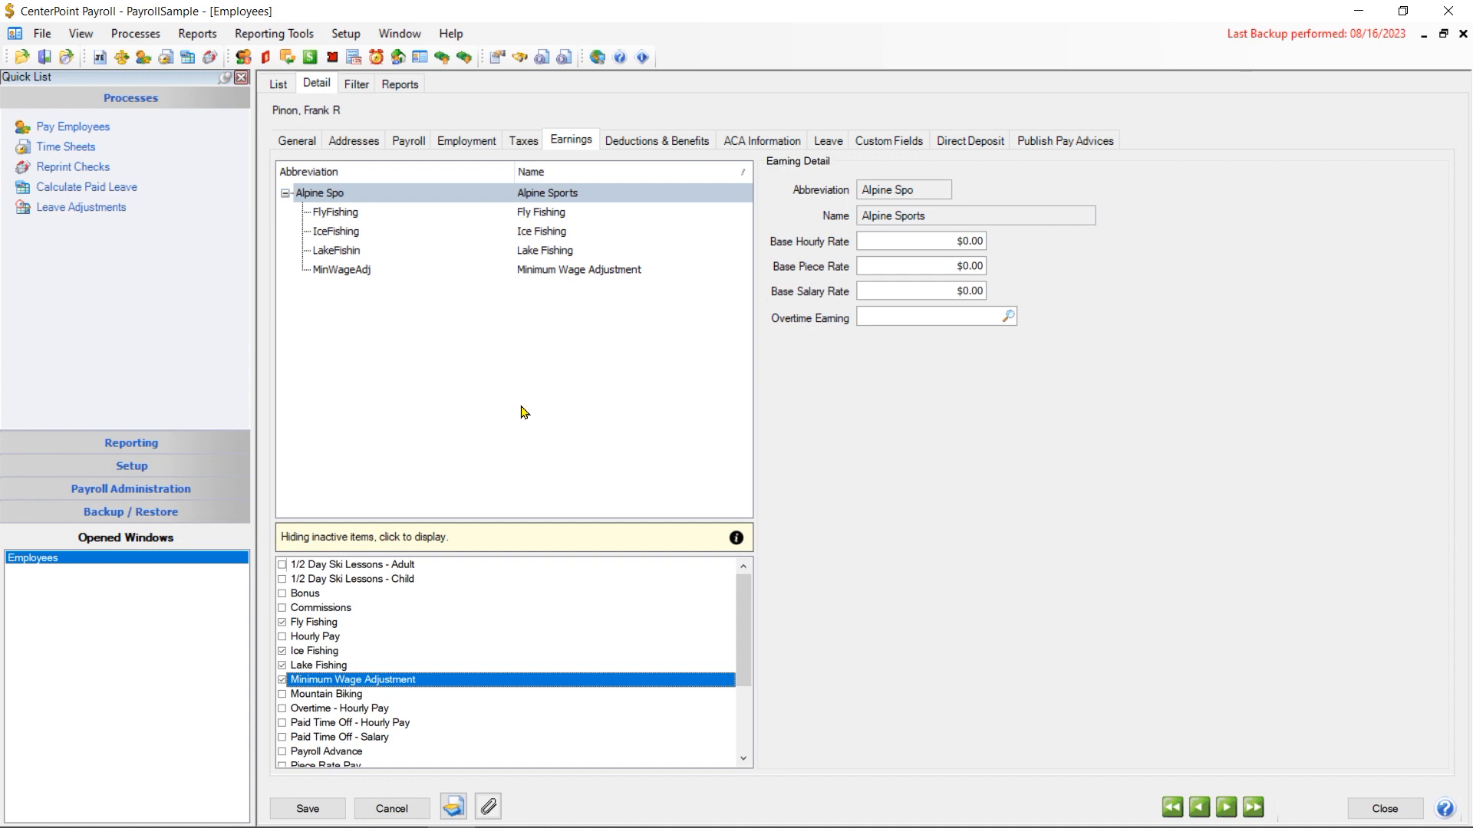
# Assign the fishing guide's adjustment to Fishing Tours and Lessons and Colorado Store, save the record, and close the employee list.
pyautogui.click(570, 275)
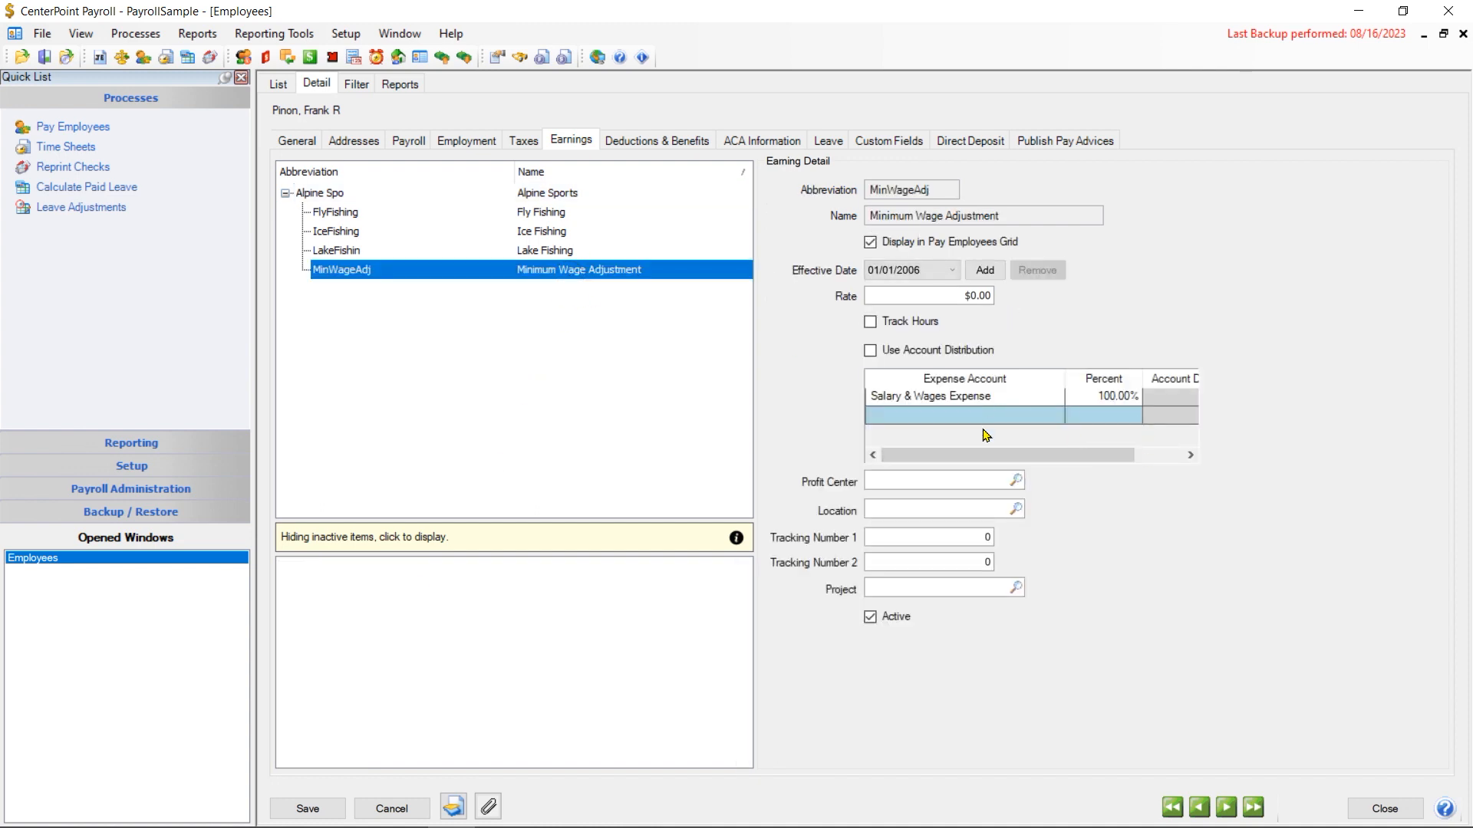
pyautogui.click(902, 483)
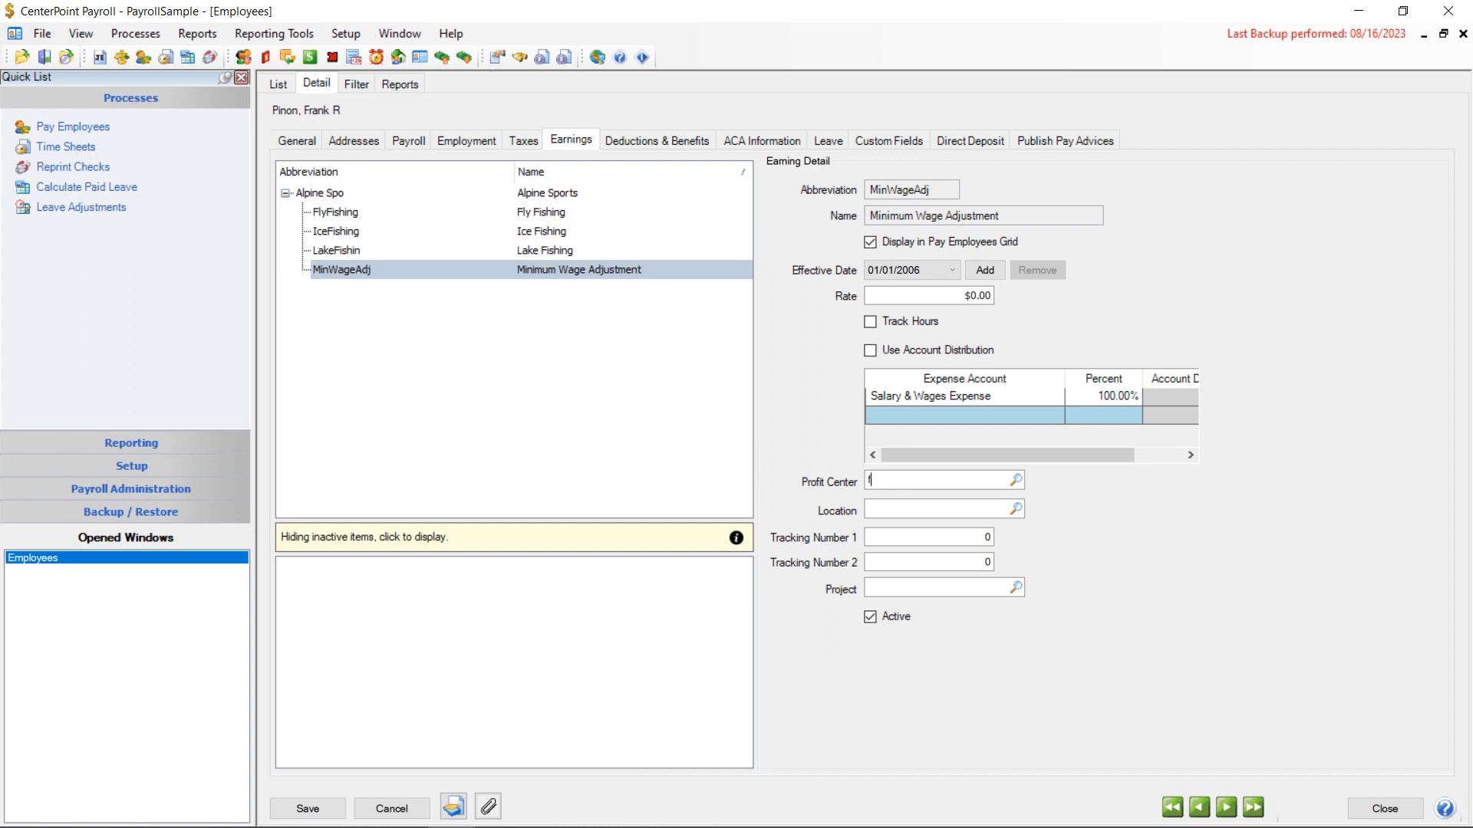
pyautogui.write('fi')
pyautogui.press('Tab')
pyautogui.press('Tab')
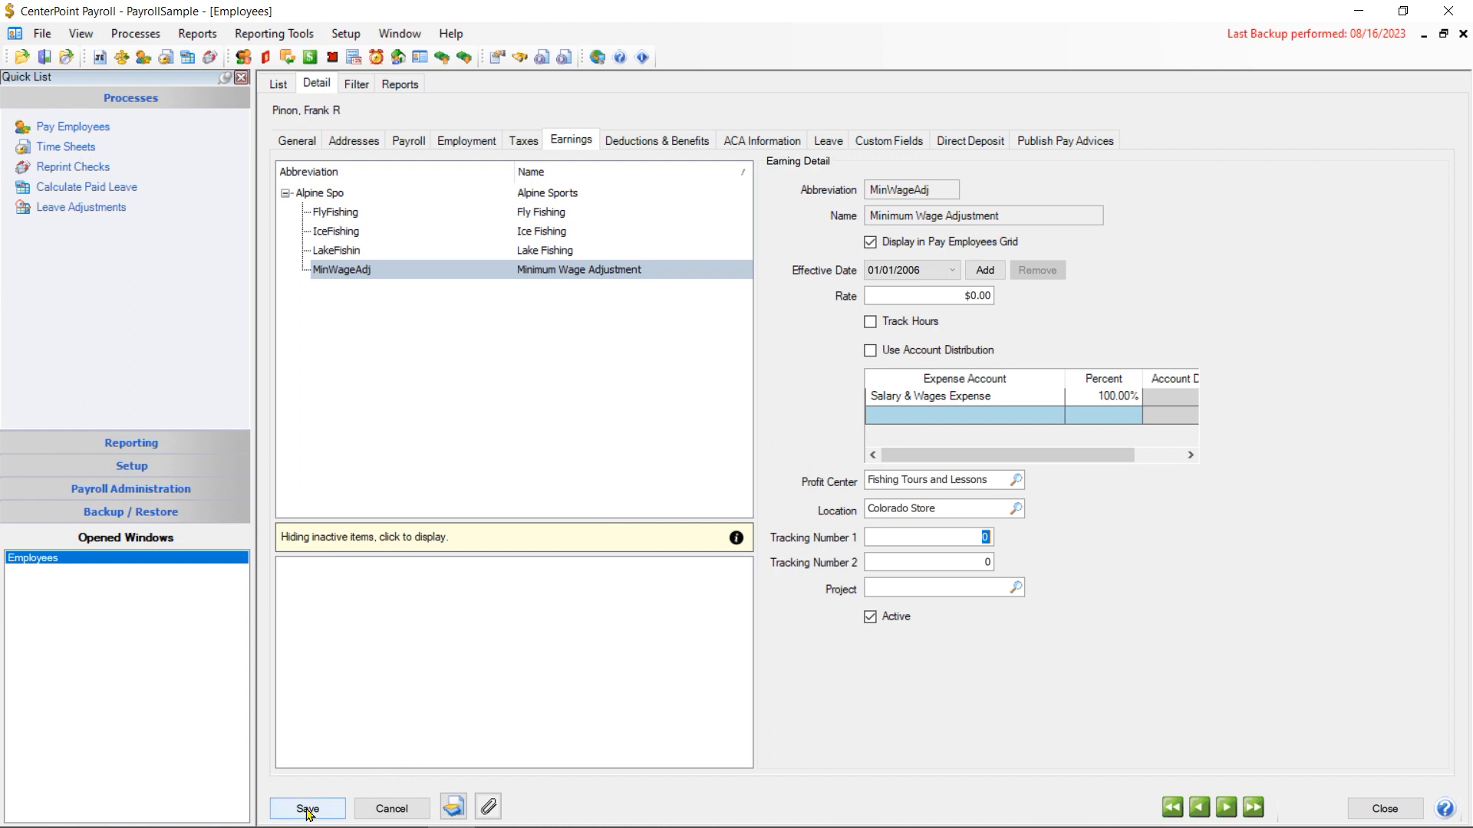
pyautogui.click(870, 243)
pyautogui.click(309, 810)
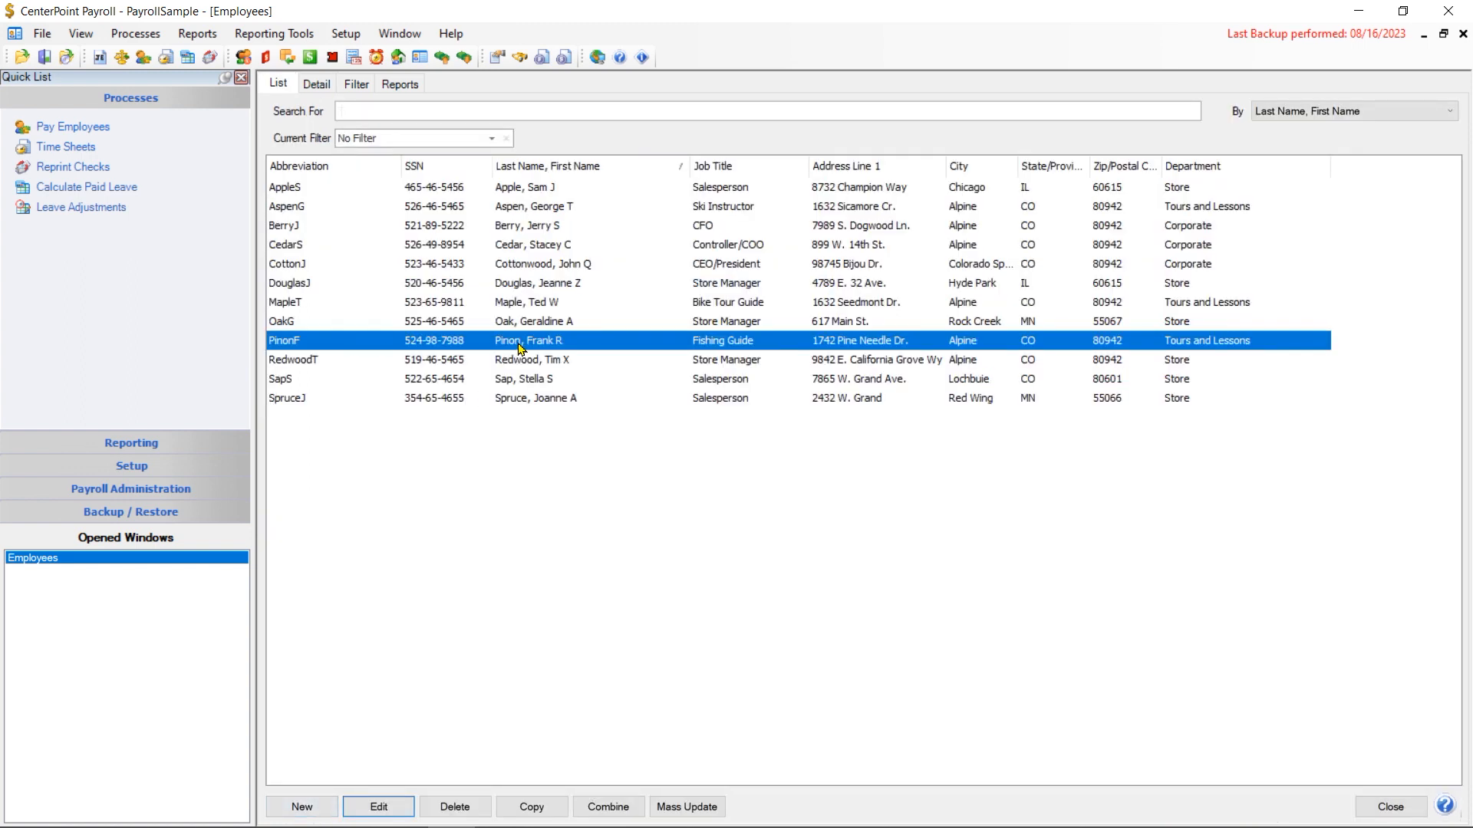
pyautogui.click(335, 213)
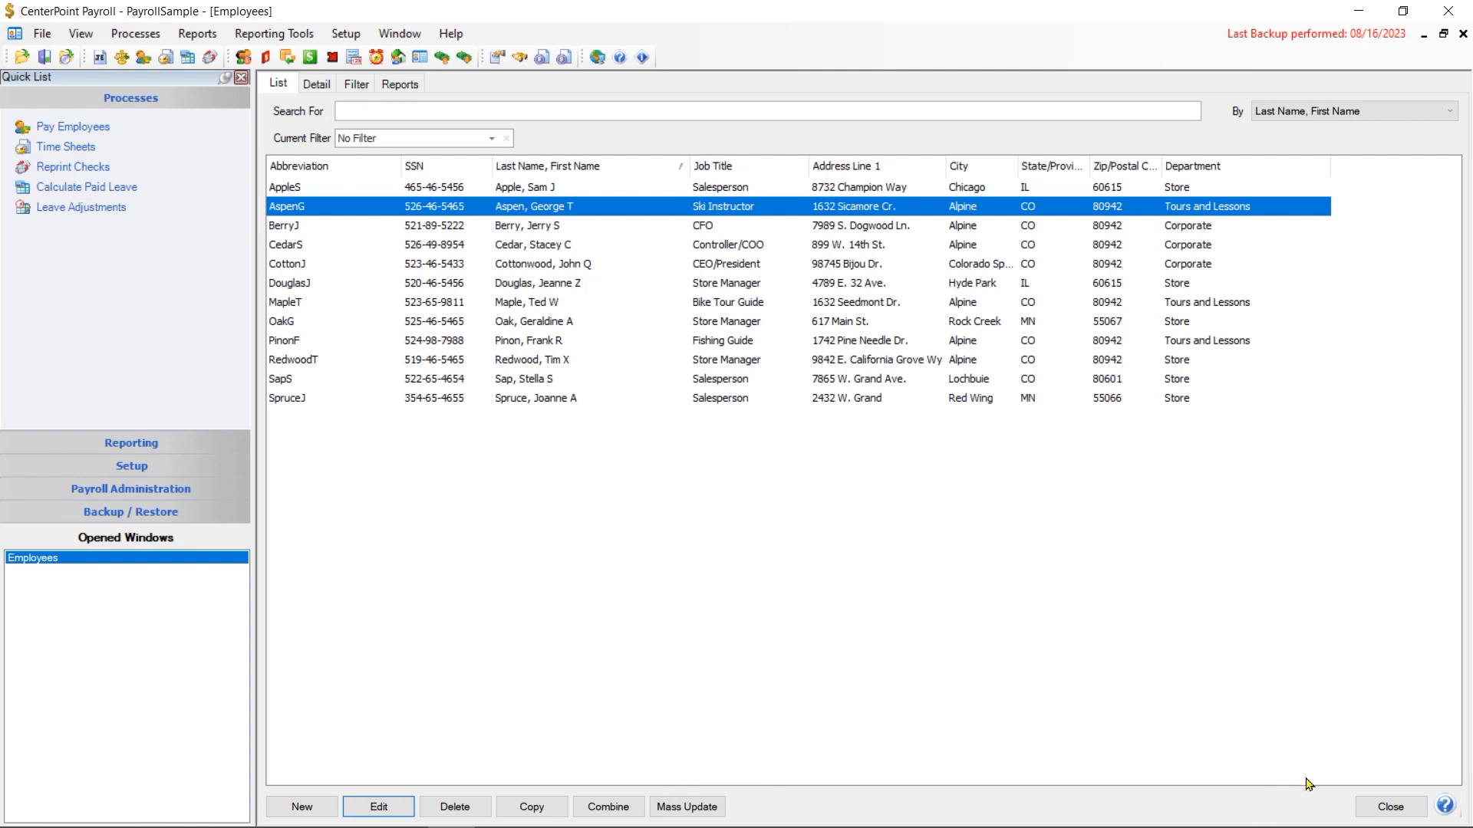
pyautogui.click(1391, 807)
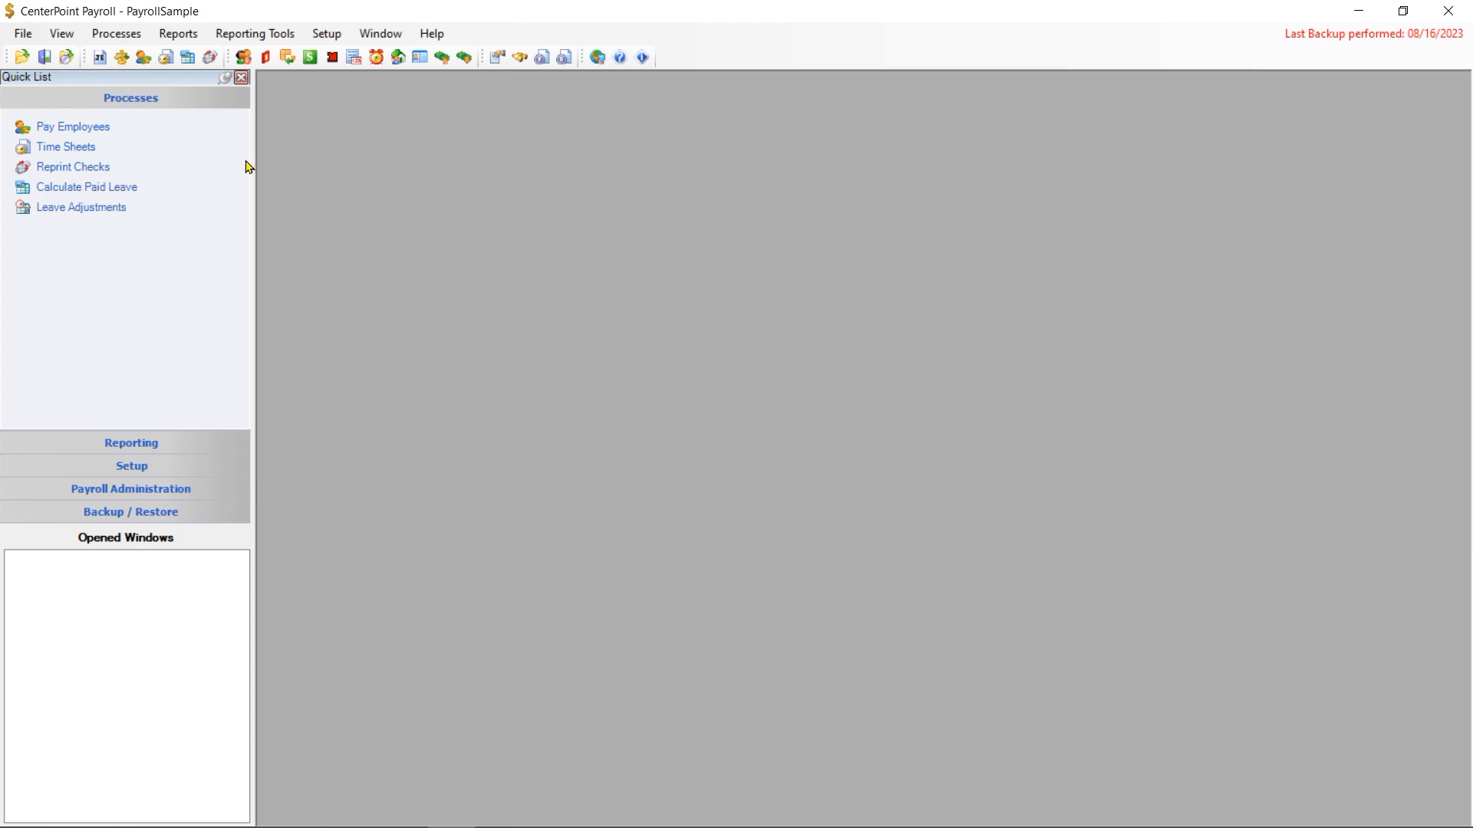
# Open the time sheets list and check the total amounts for the ski instructor and the fishing guide.
pyautogui.click(105, 38)
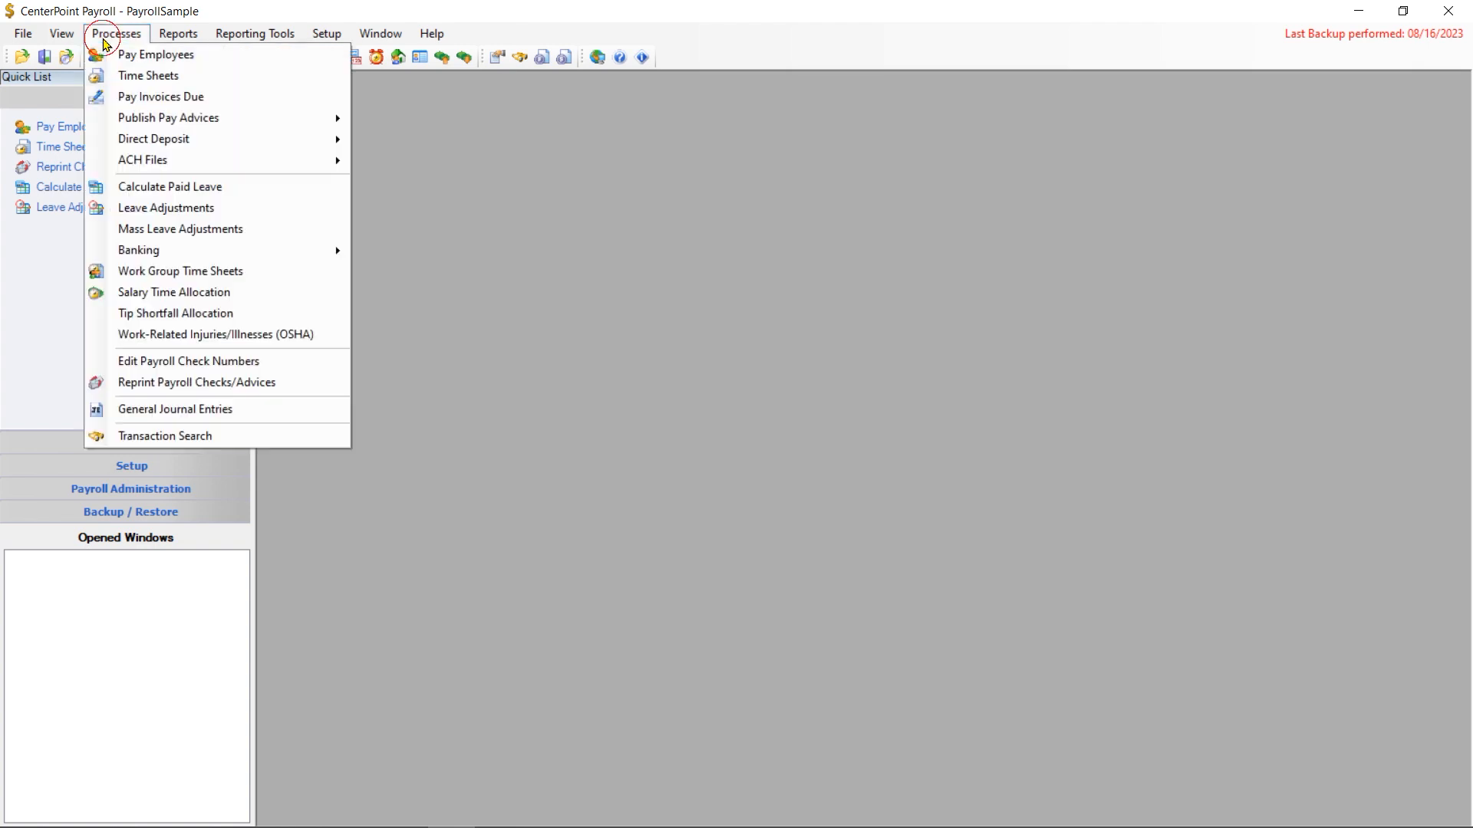
pyautogui.click(119, 76)
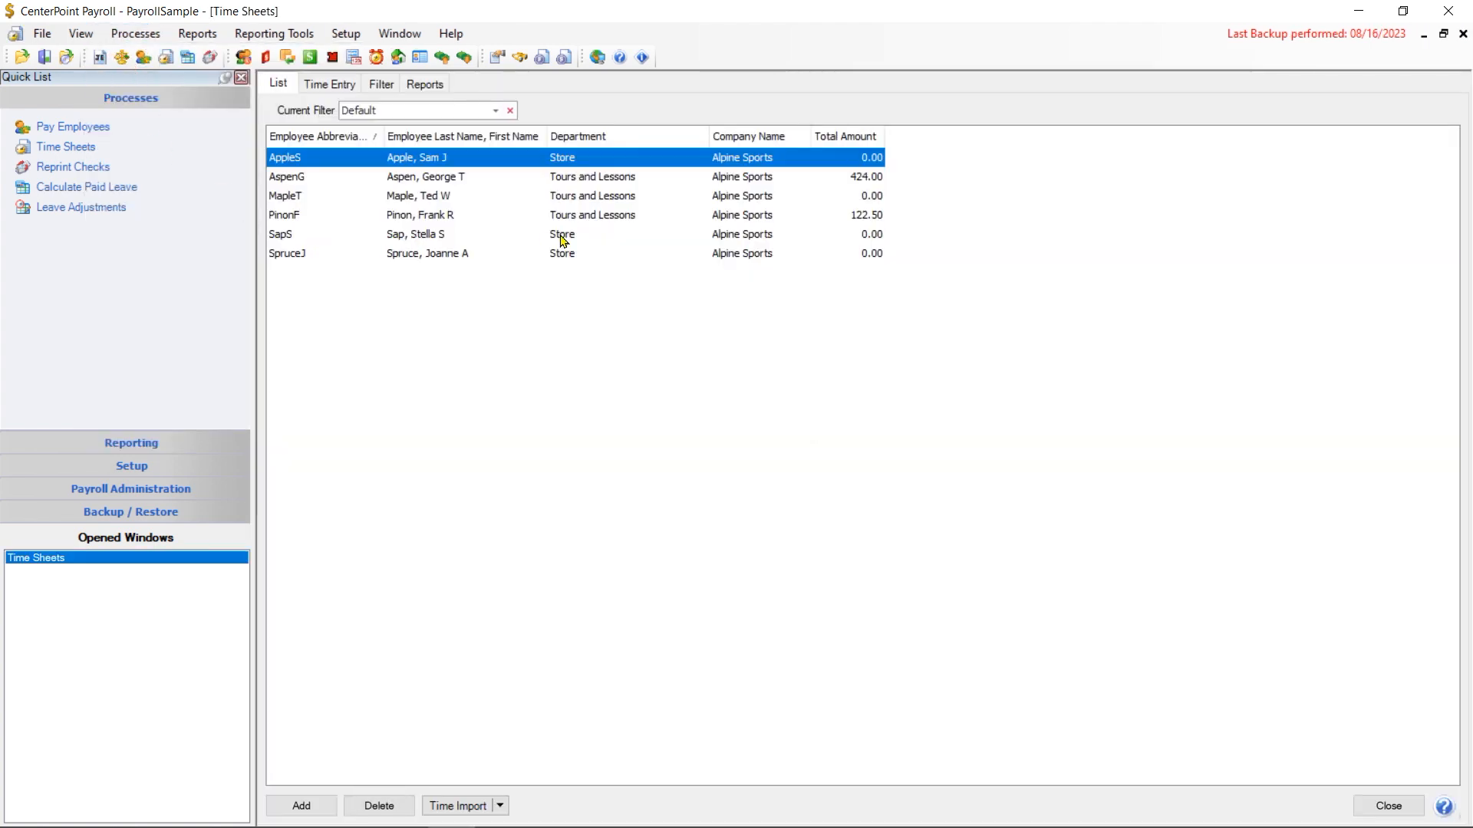
pyautogui.click(874, 178)
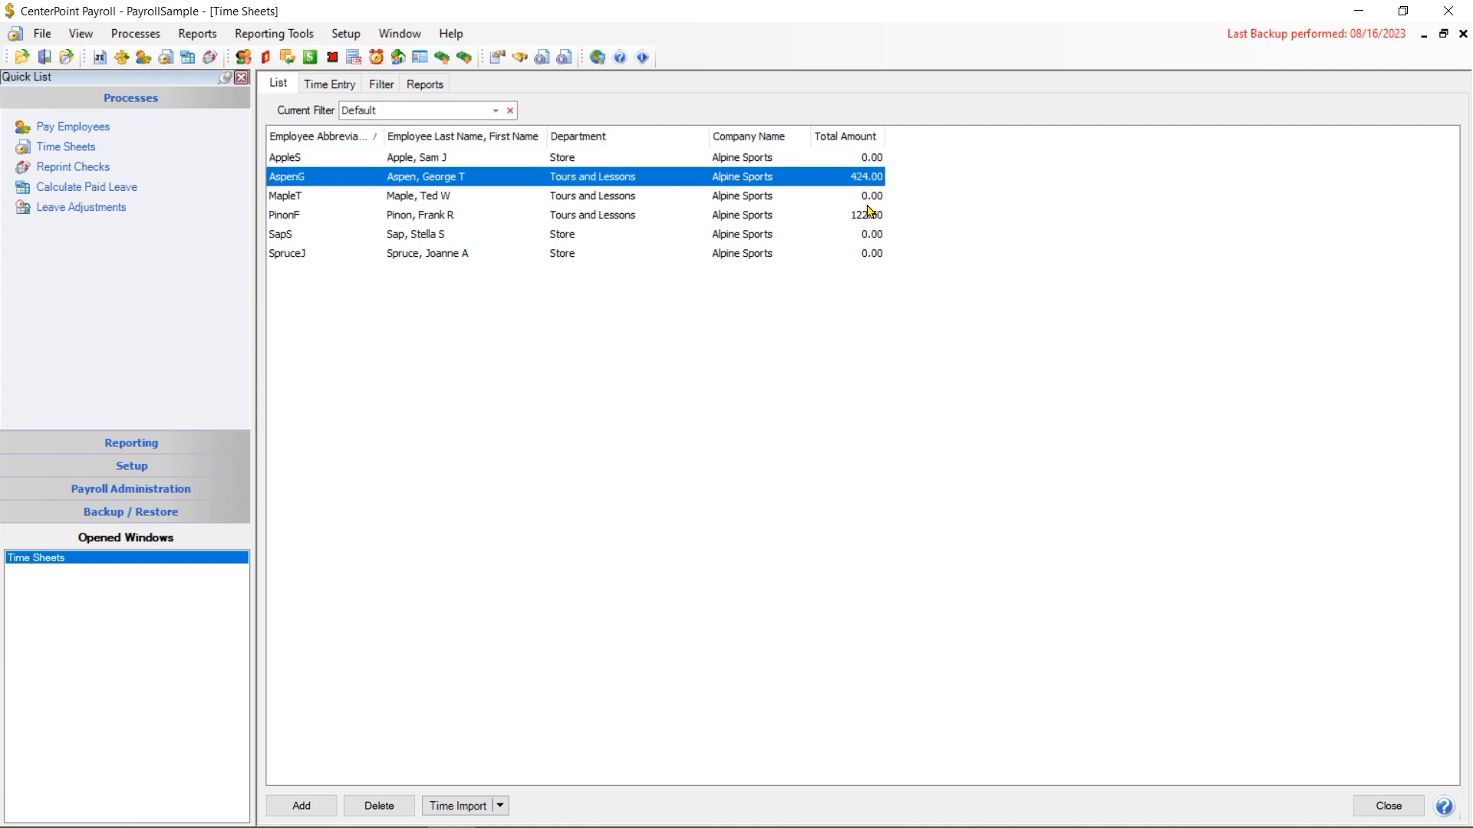
pyautogui.click(866, 220)
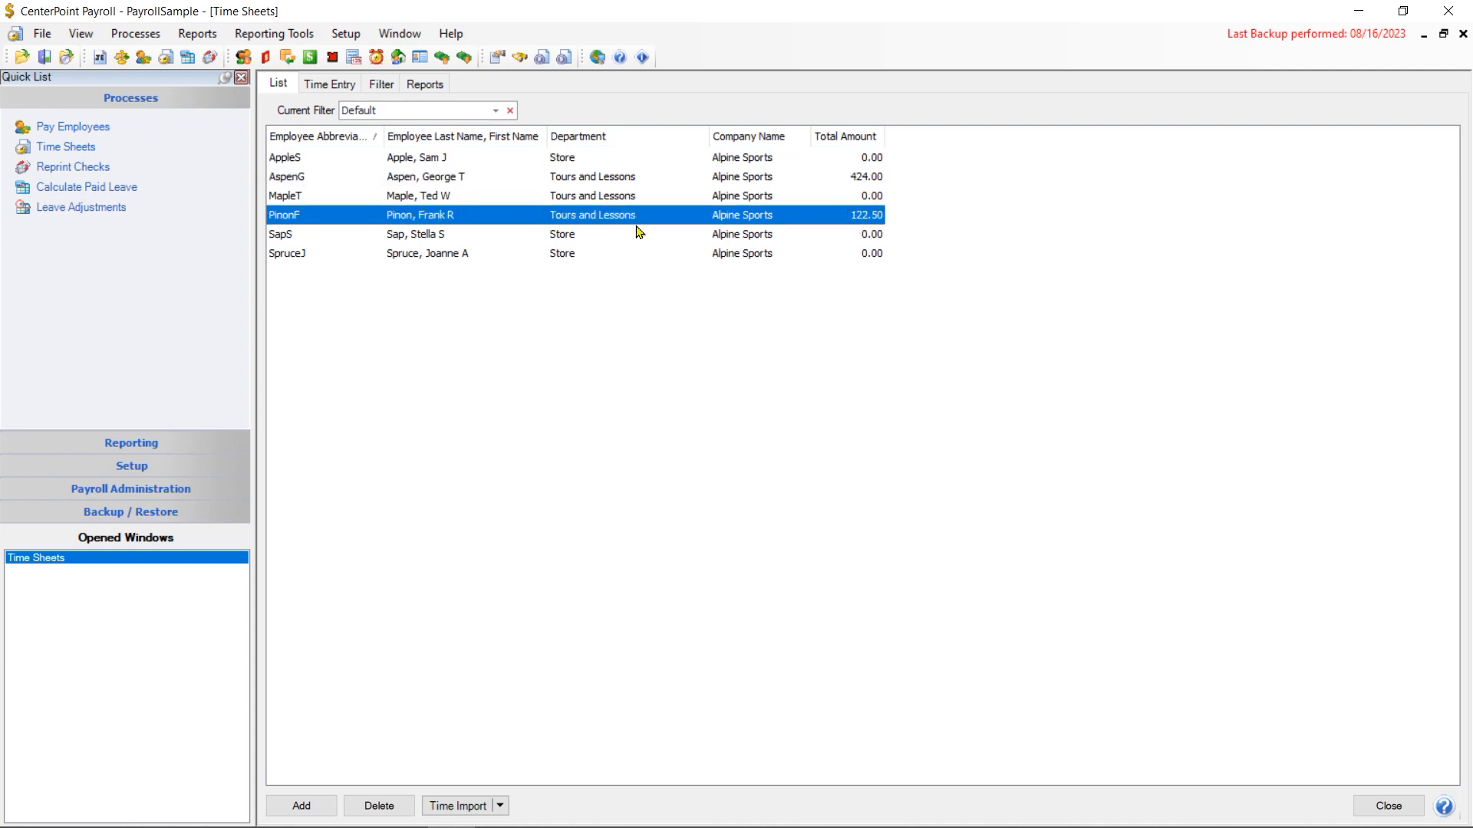
pyautogui.click(436, 181)
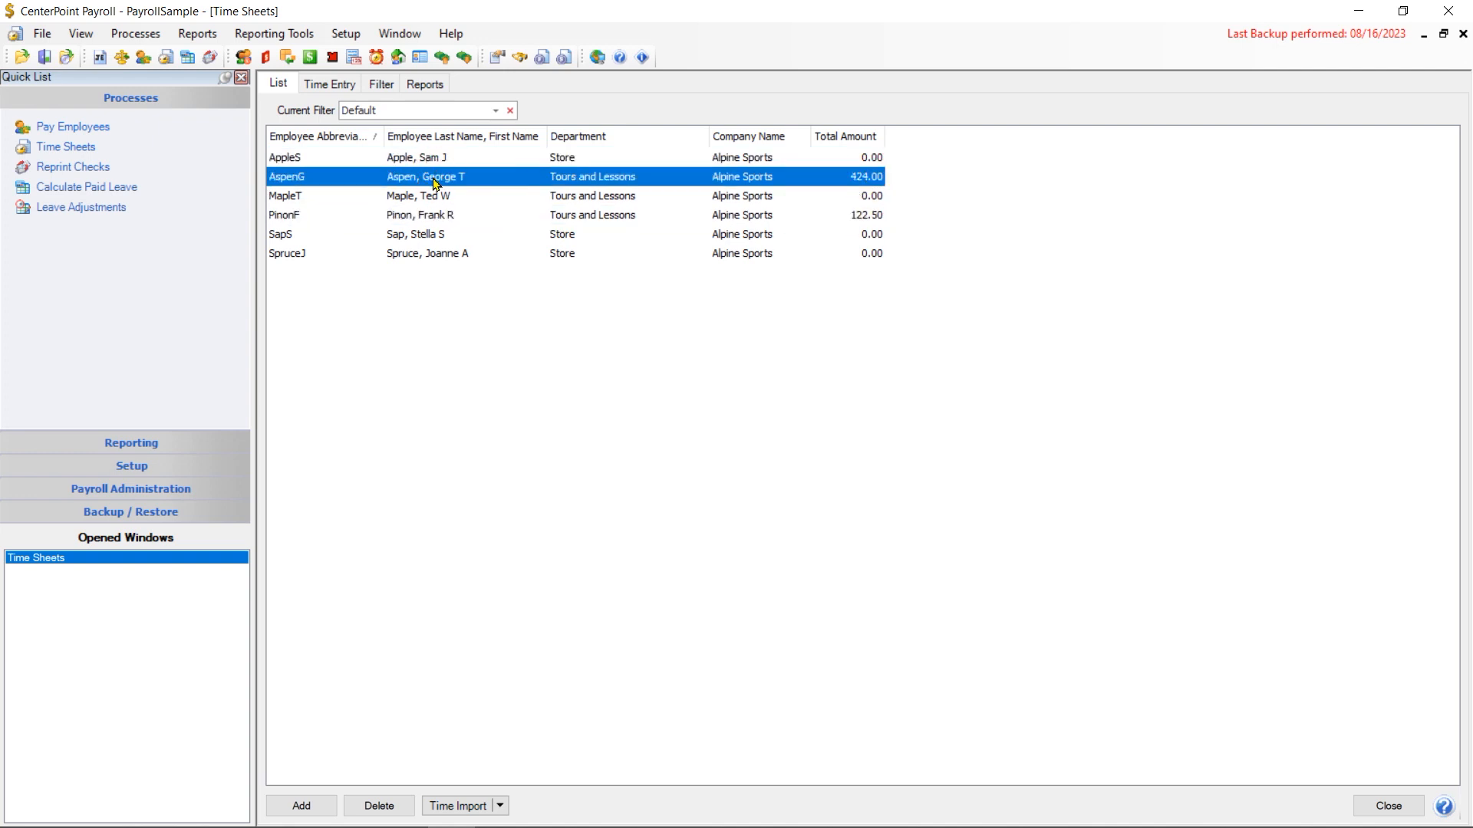
pyautogui.click(383, 811)
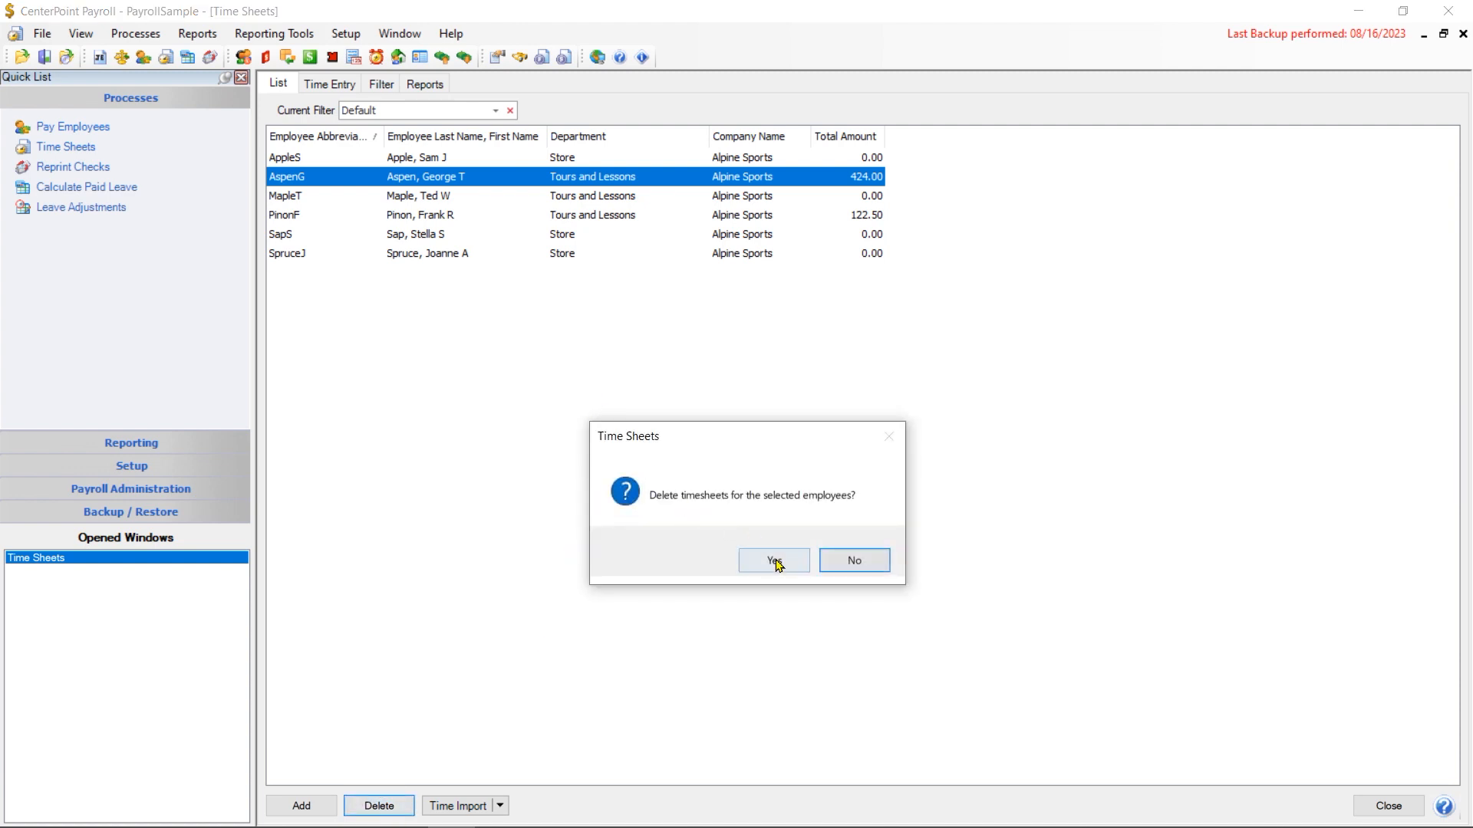
pyautogui.click(854, 560)
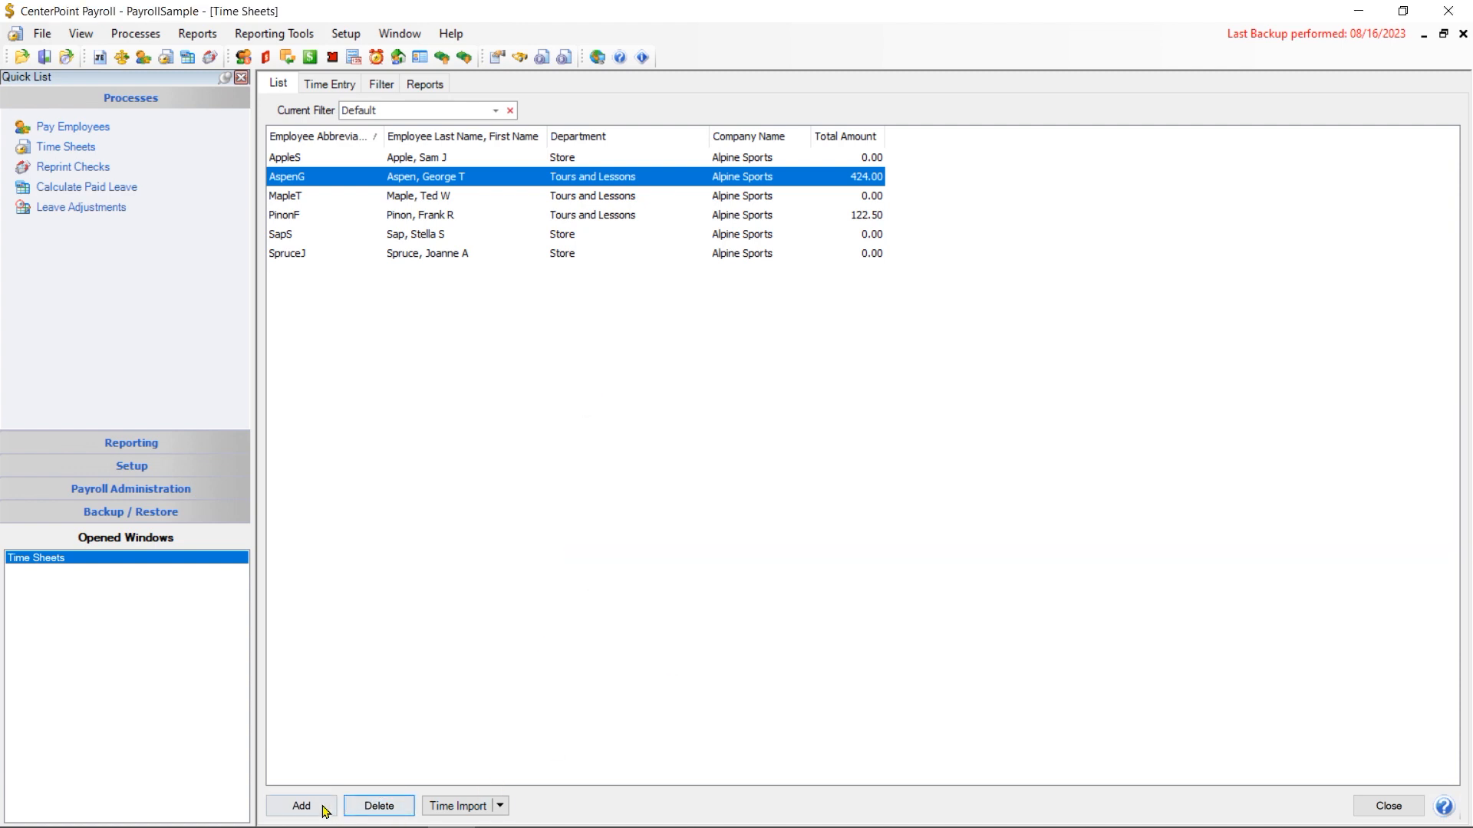
# Open the ski instructor's time sheet and examine the pieces and hours entered for the ski lessons.
pyautogui.doubleClick(434, 178)
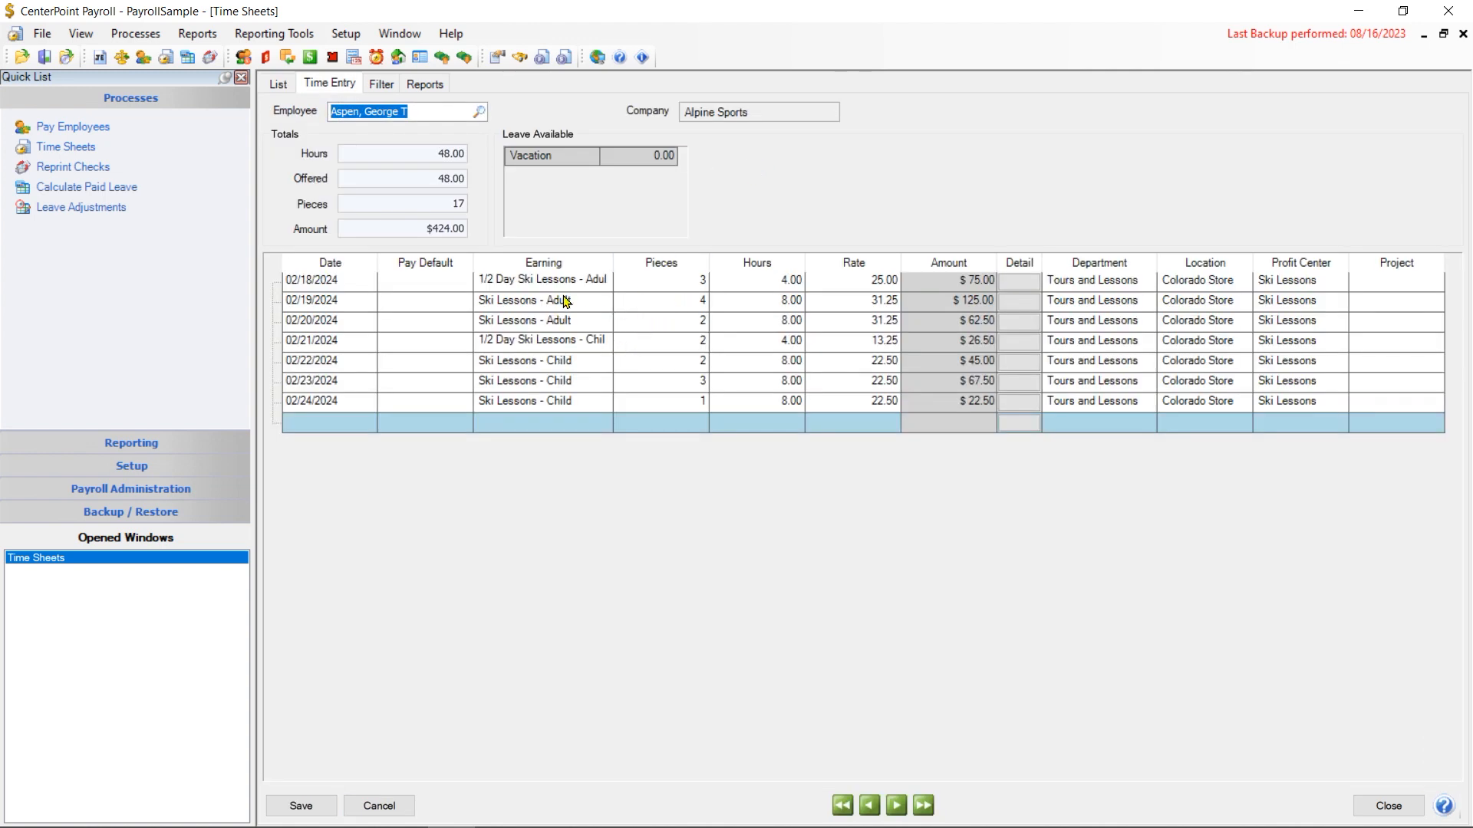
pyautogui.click(689, 283)
pyautogui.click(767, 287)
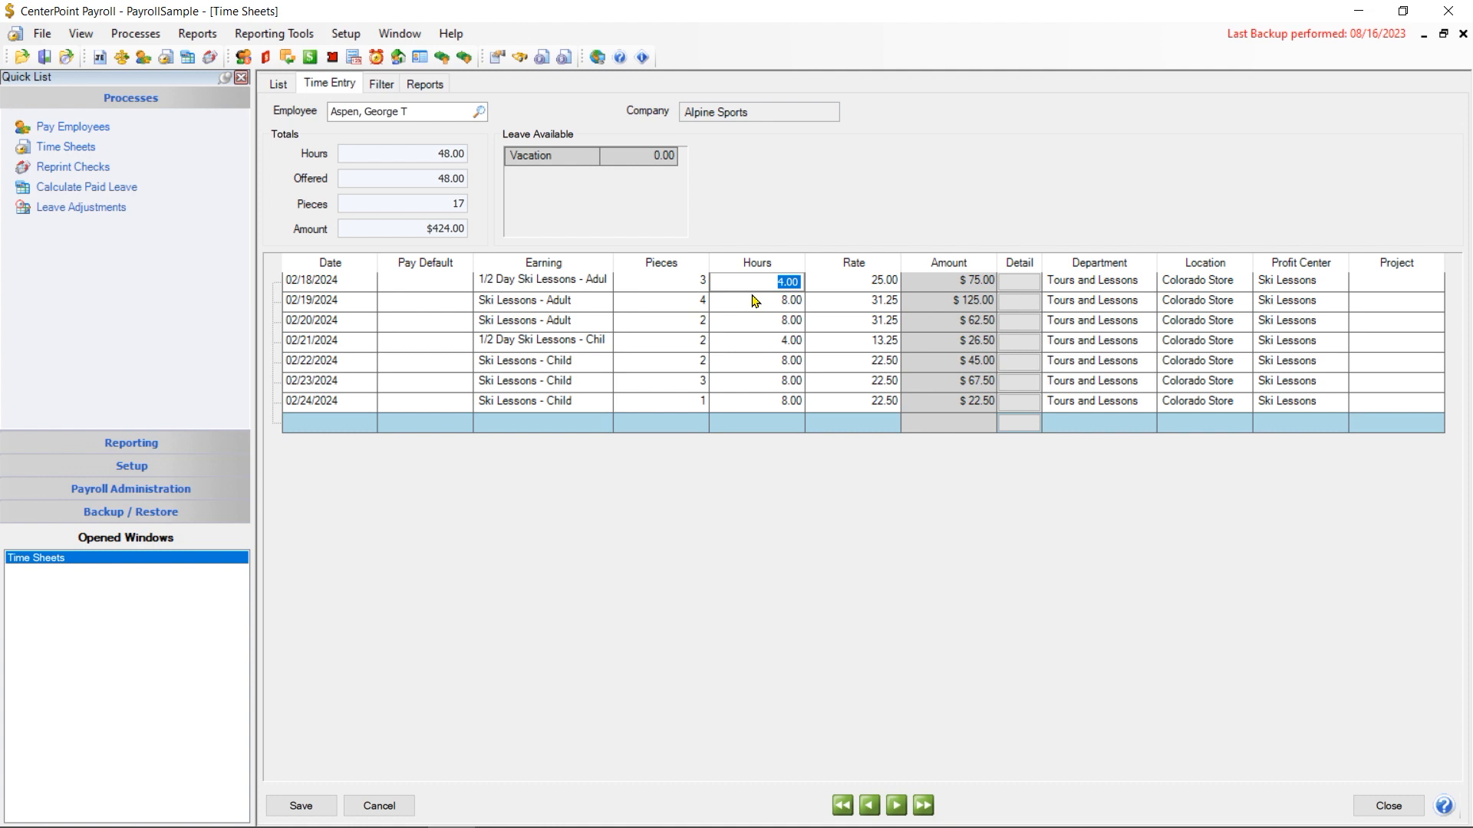
# Review the columns available for time entry, keep the displayed set, and save the time sheet and close the time sheets.
pyautogui.rightClick(1180, 526)
pyautogui.click(1266, 544)
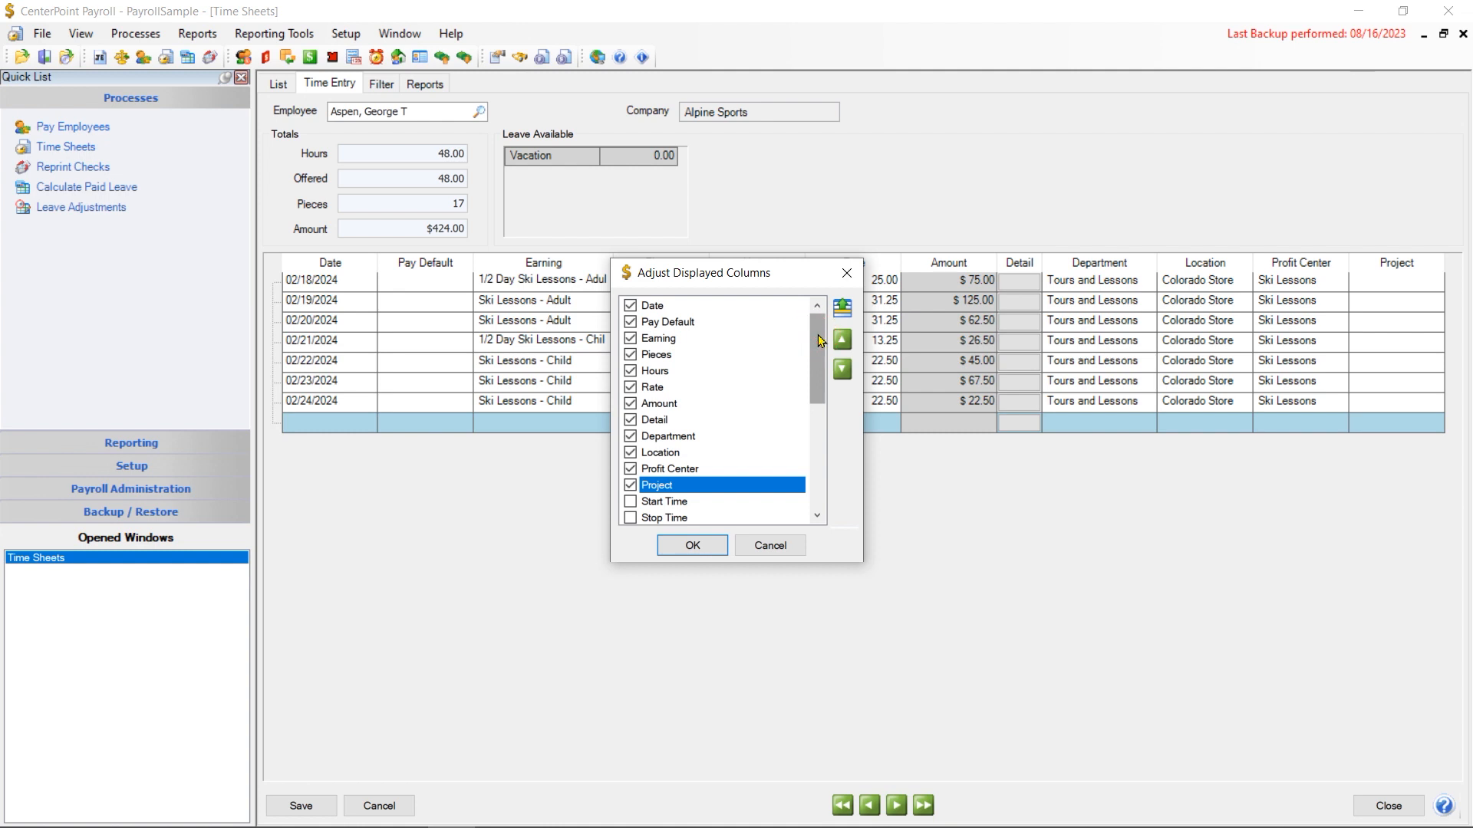
pyautogui.scroll(-2, 818, 335)
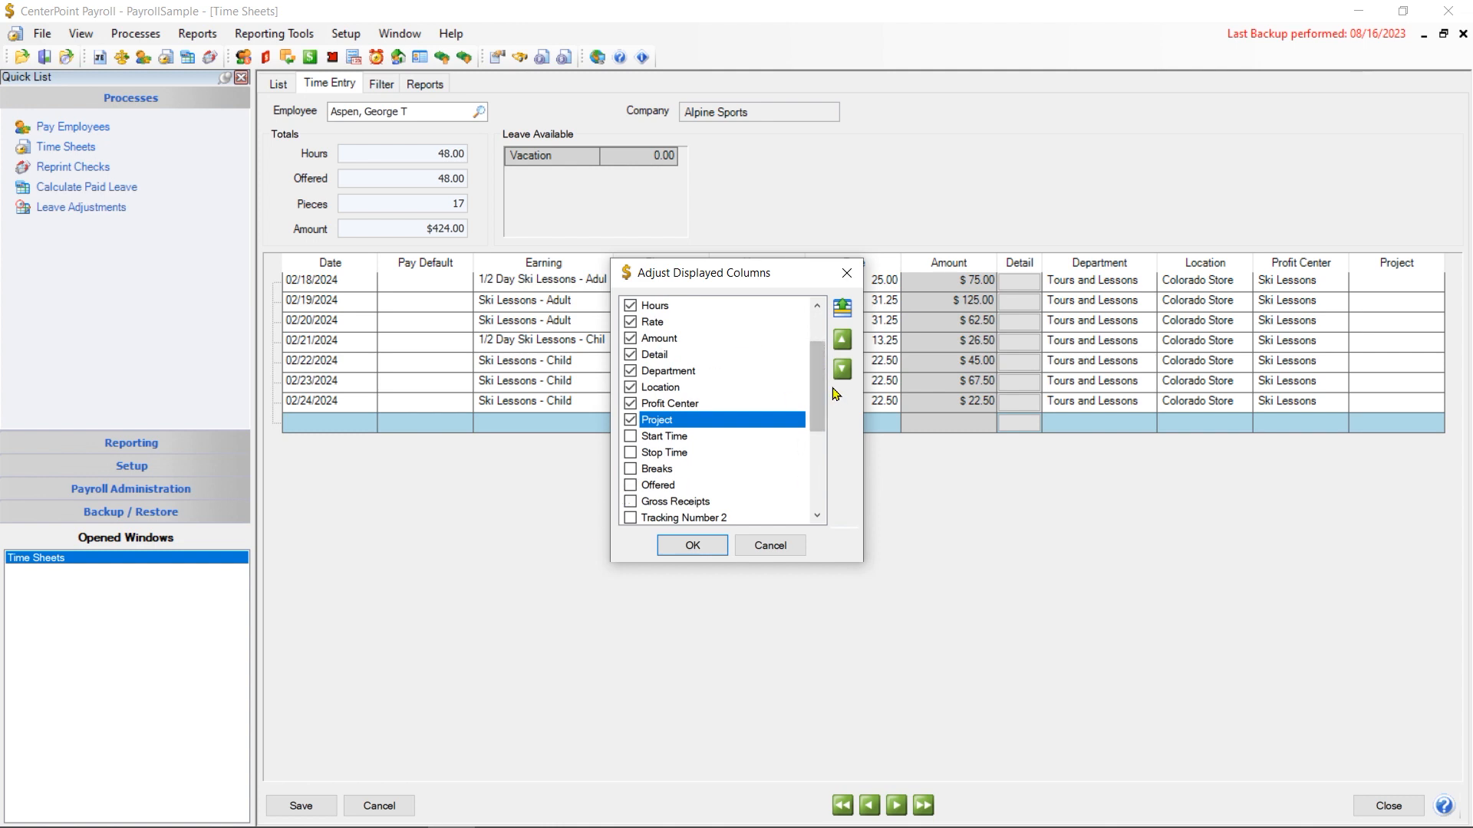
pyautogui.moveTo(818, 381); pyautogui.dragTo(818, 353)
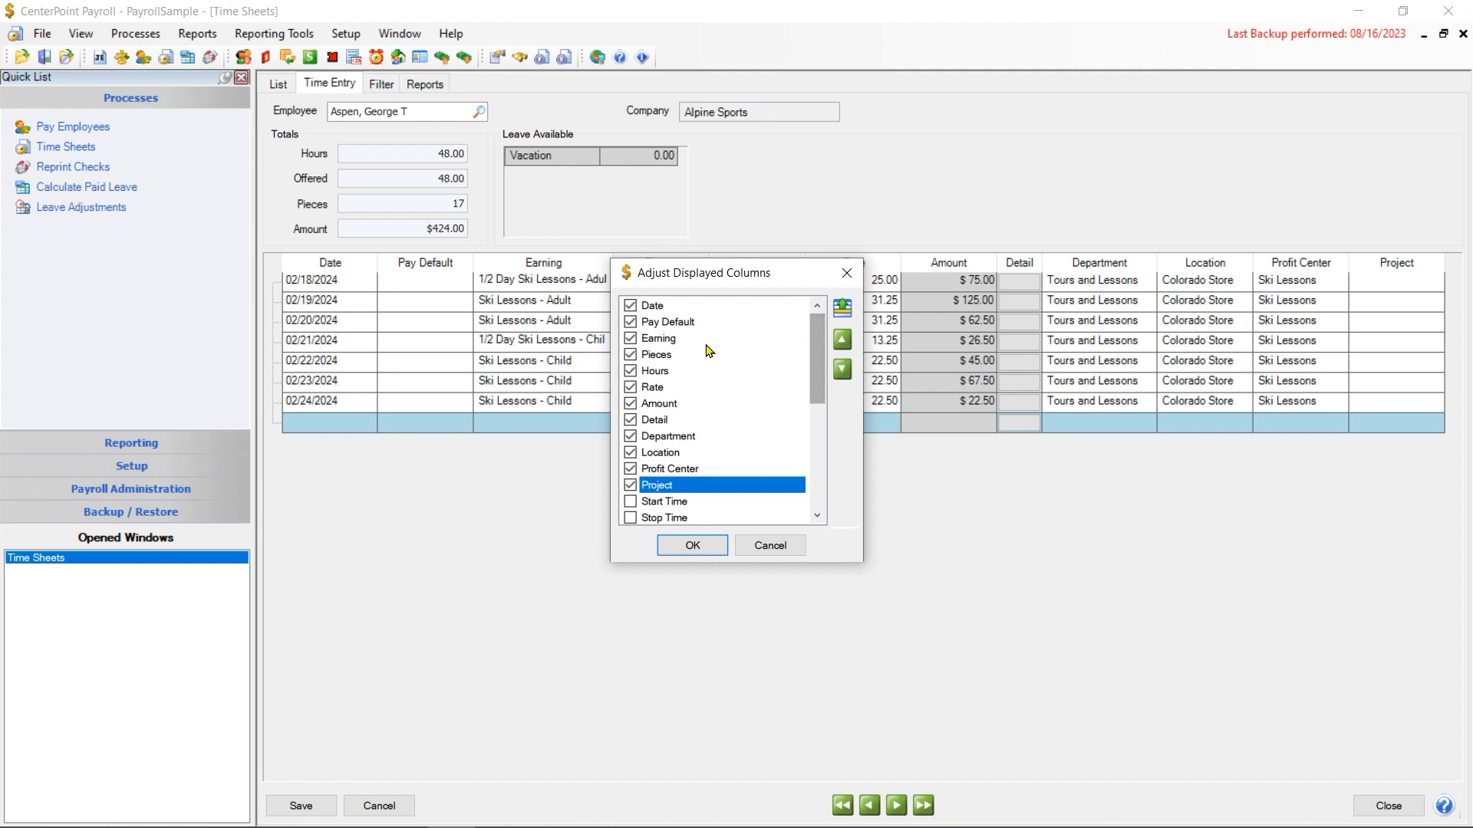
pyautogui.click(671, 549)
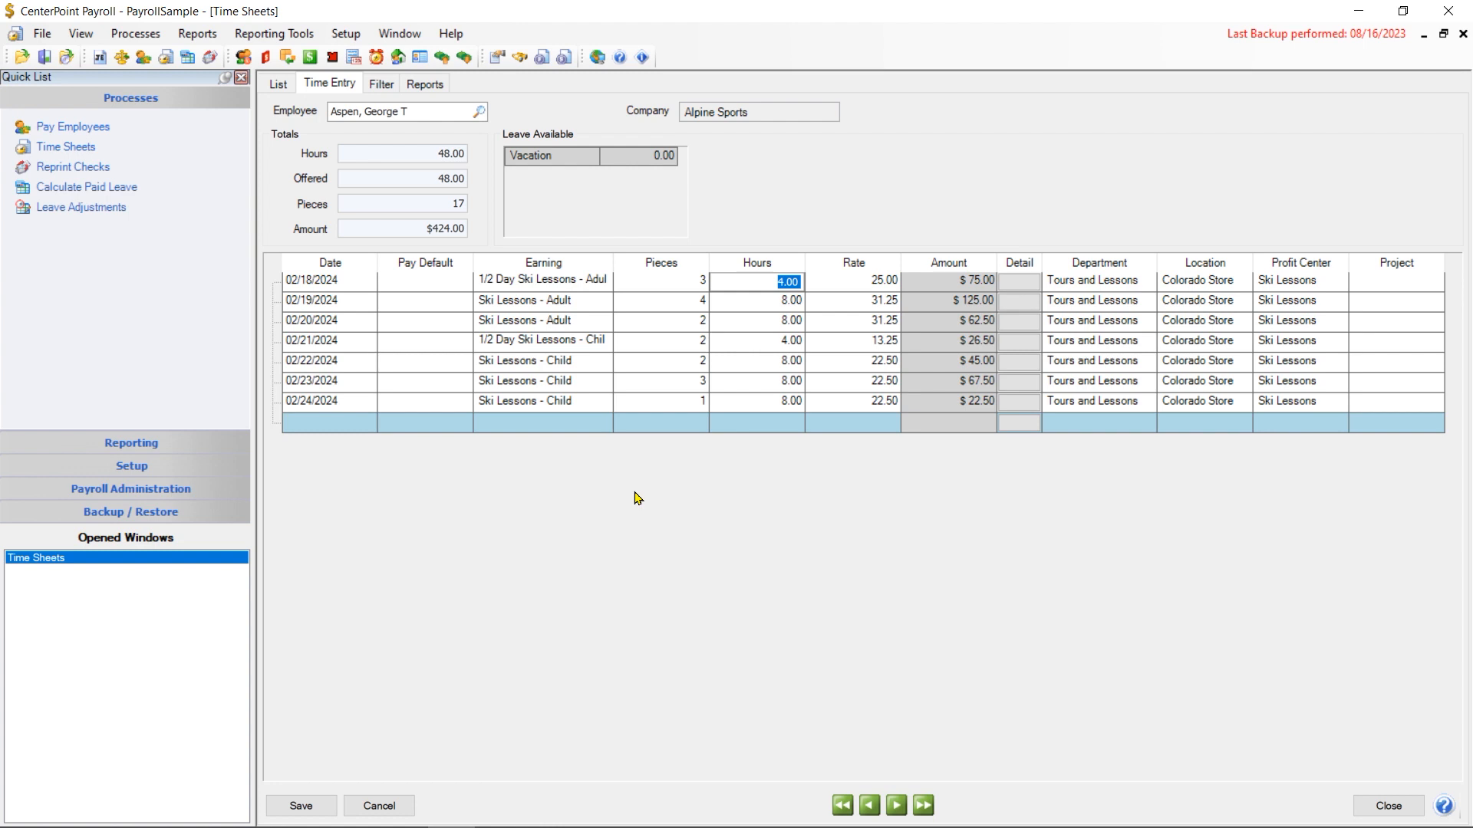
pyautogui.click(301, 805)
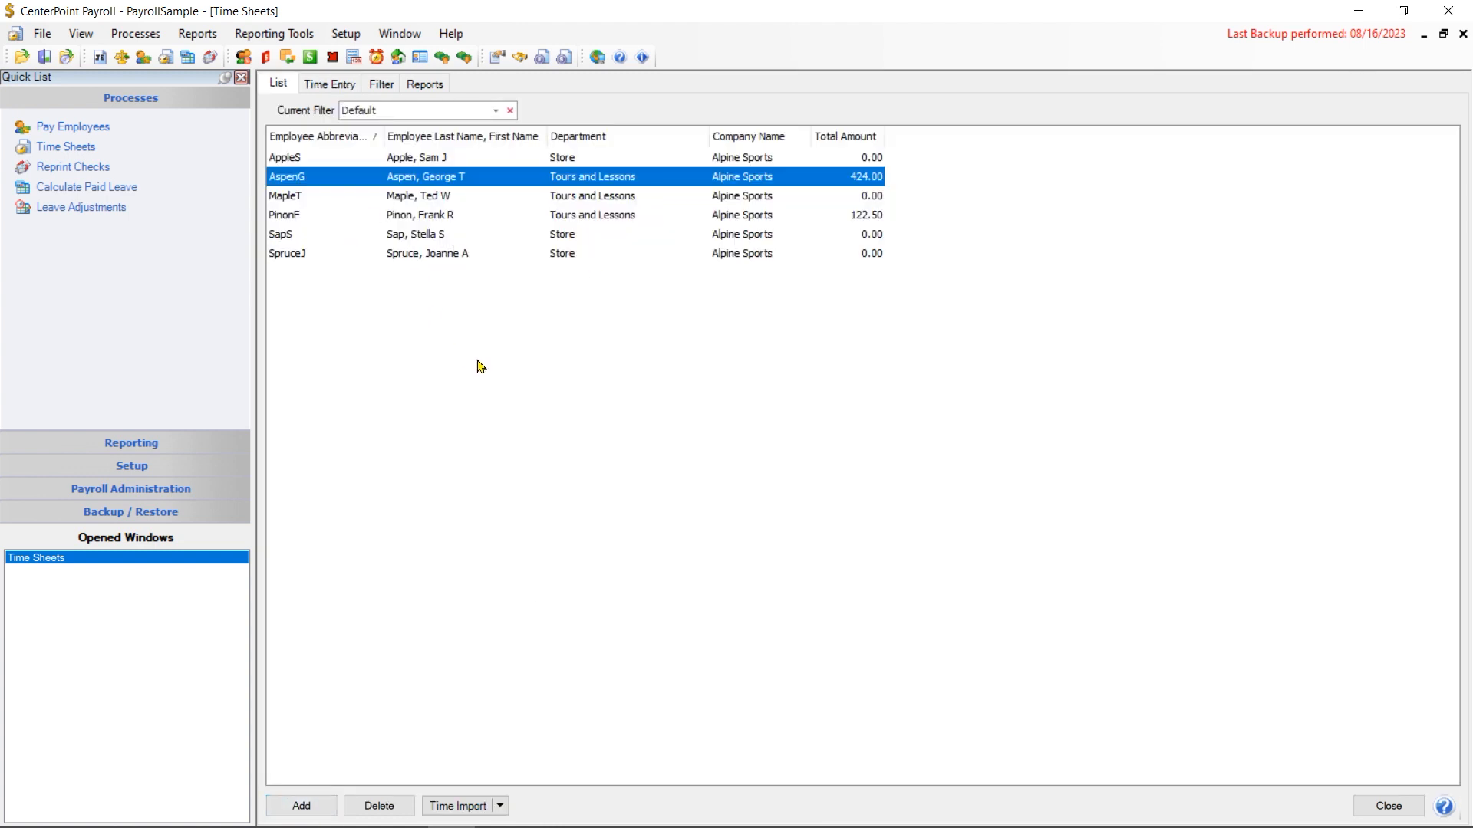
pyautogui.click(1387, 806)
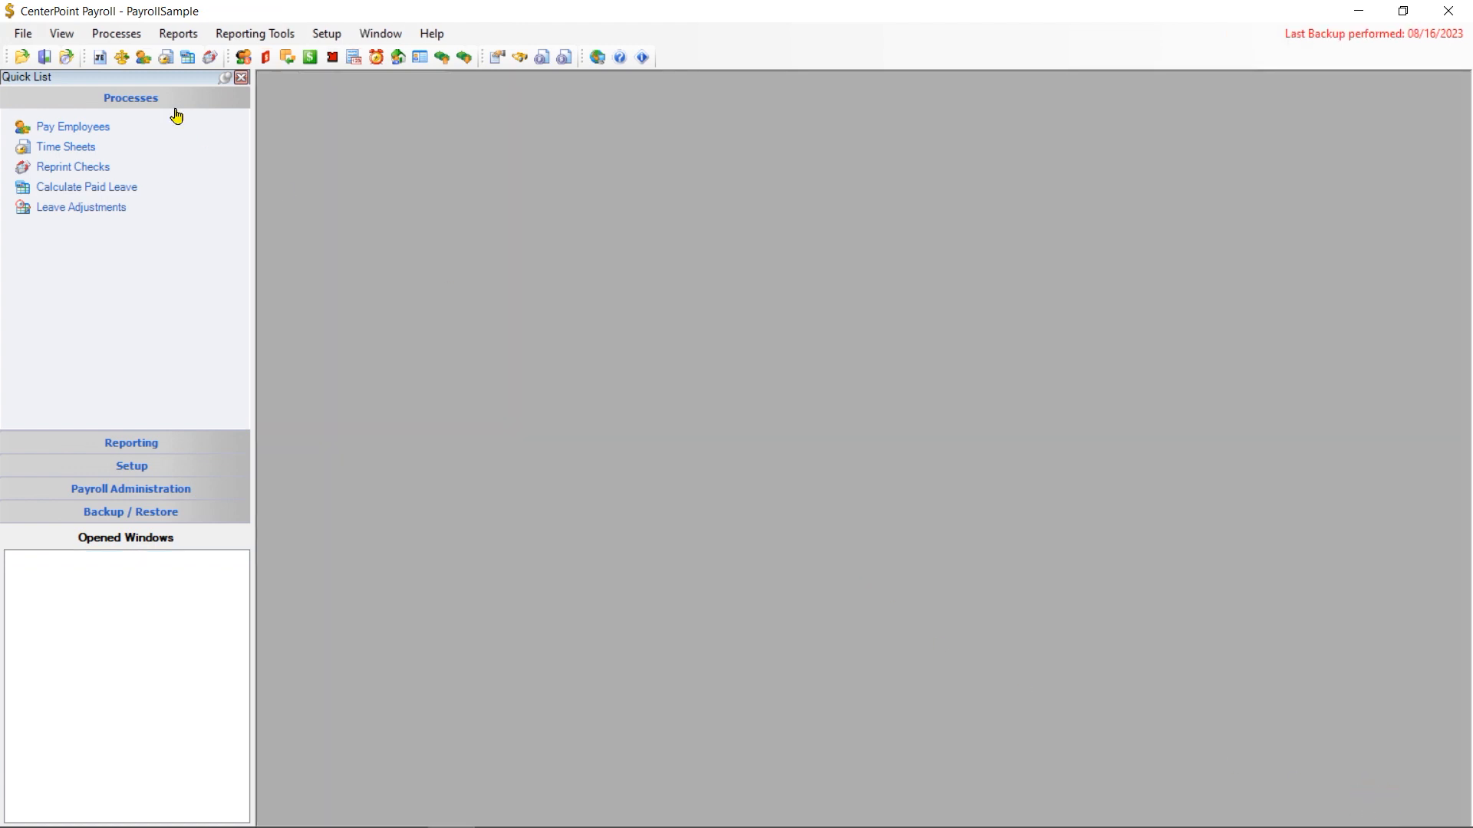
# Start a new pay run in Pay Employees and set its deduction/benefit frequency to 3rd Pay Period of the Month.
pyautogui.click(112, 34)
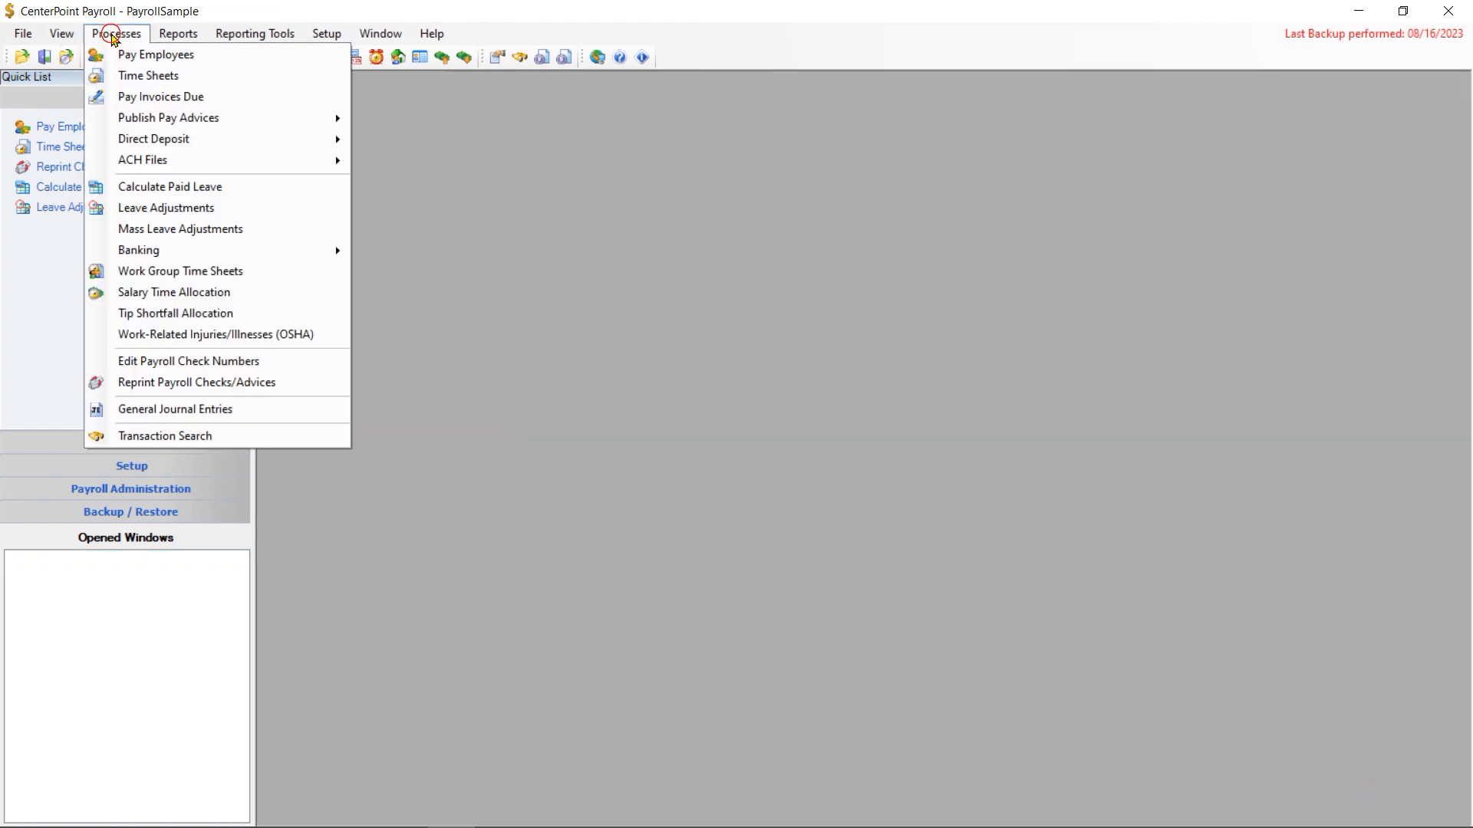
pyautogui.click(156, 52)
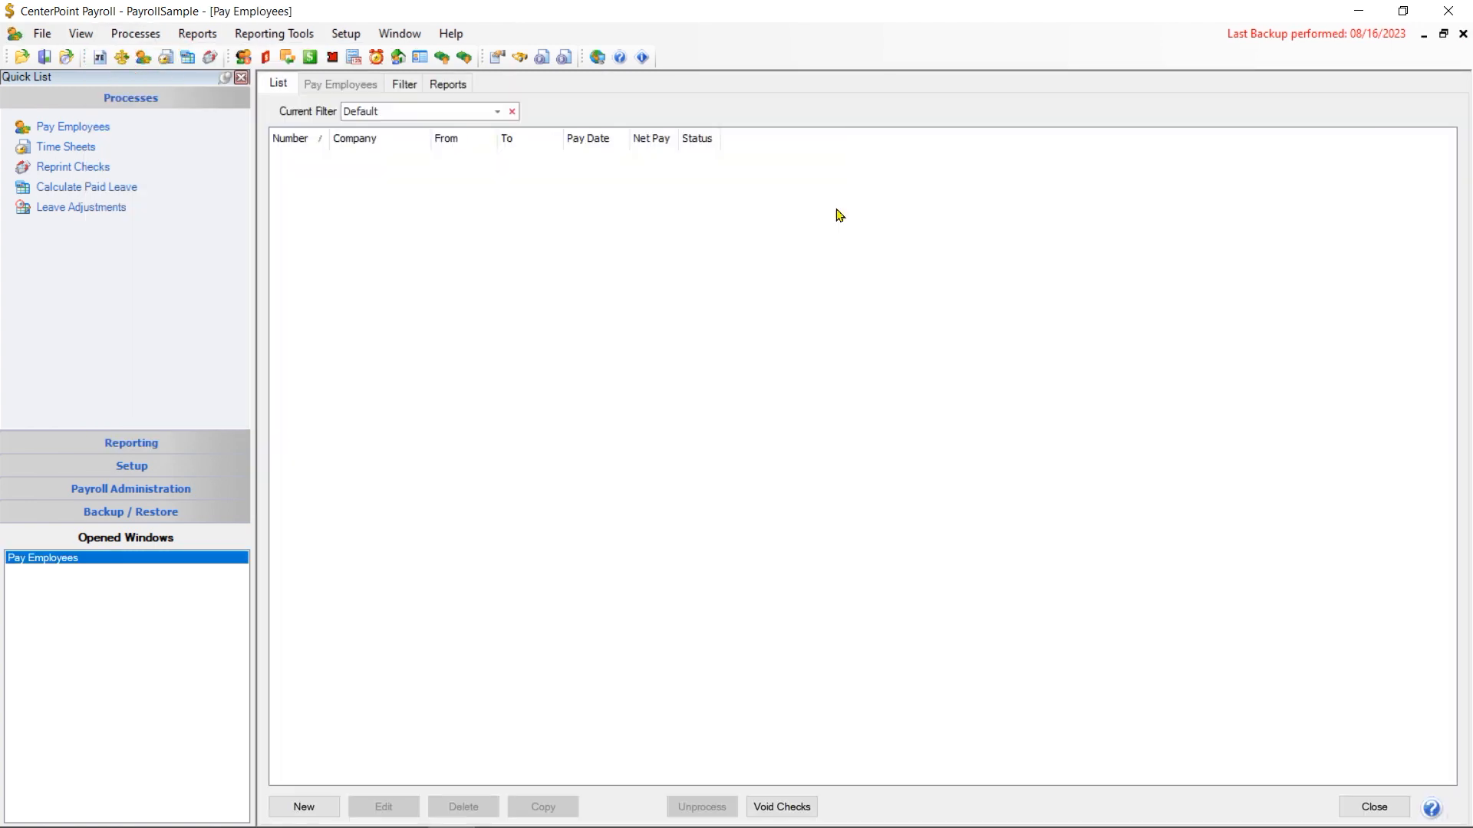
pyautogui.click(321, 806)
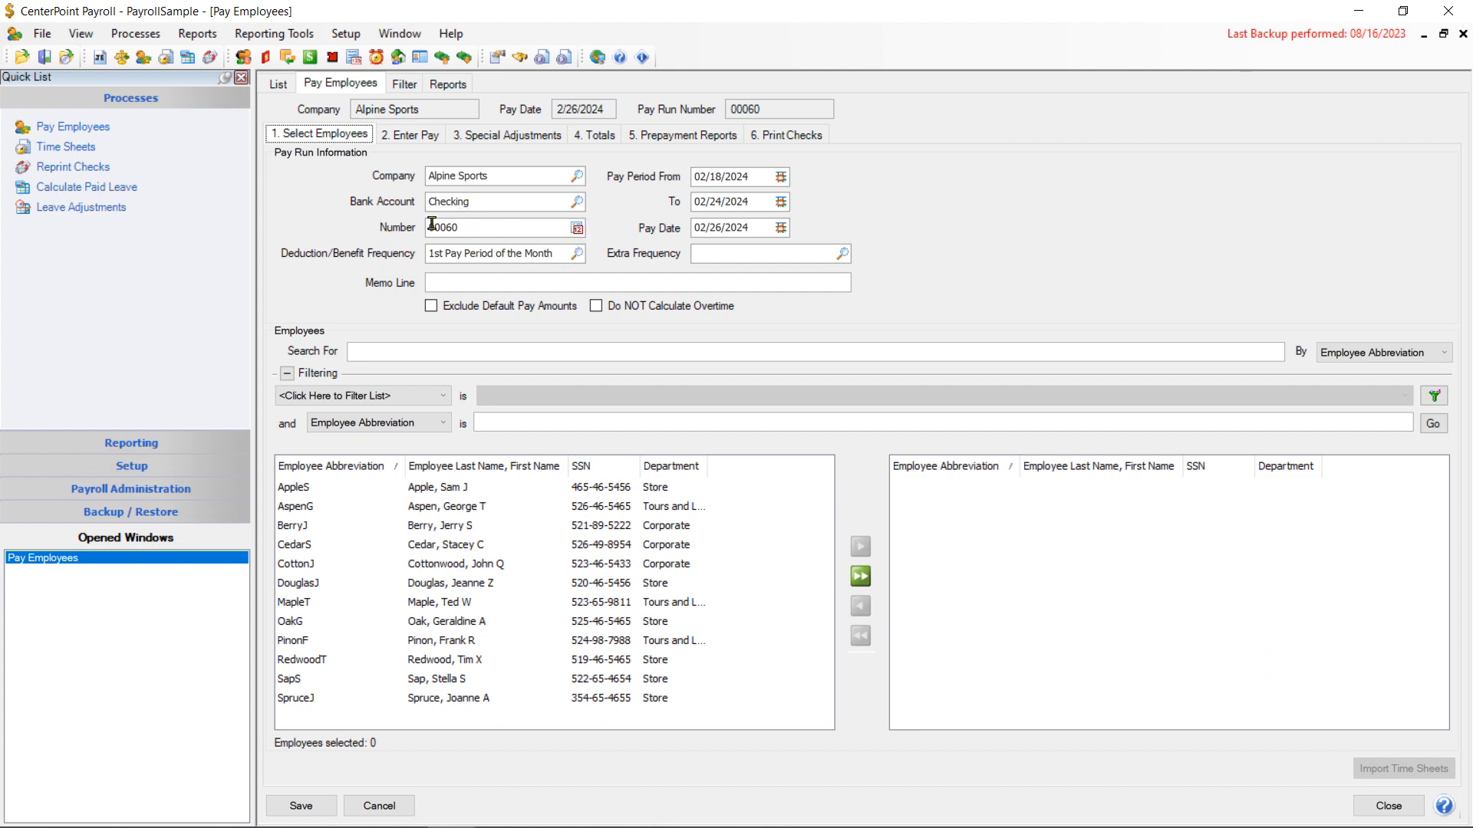
pyautogui.click(577, 257)
pyautogui.click(583, 390)
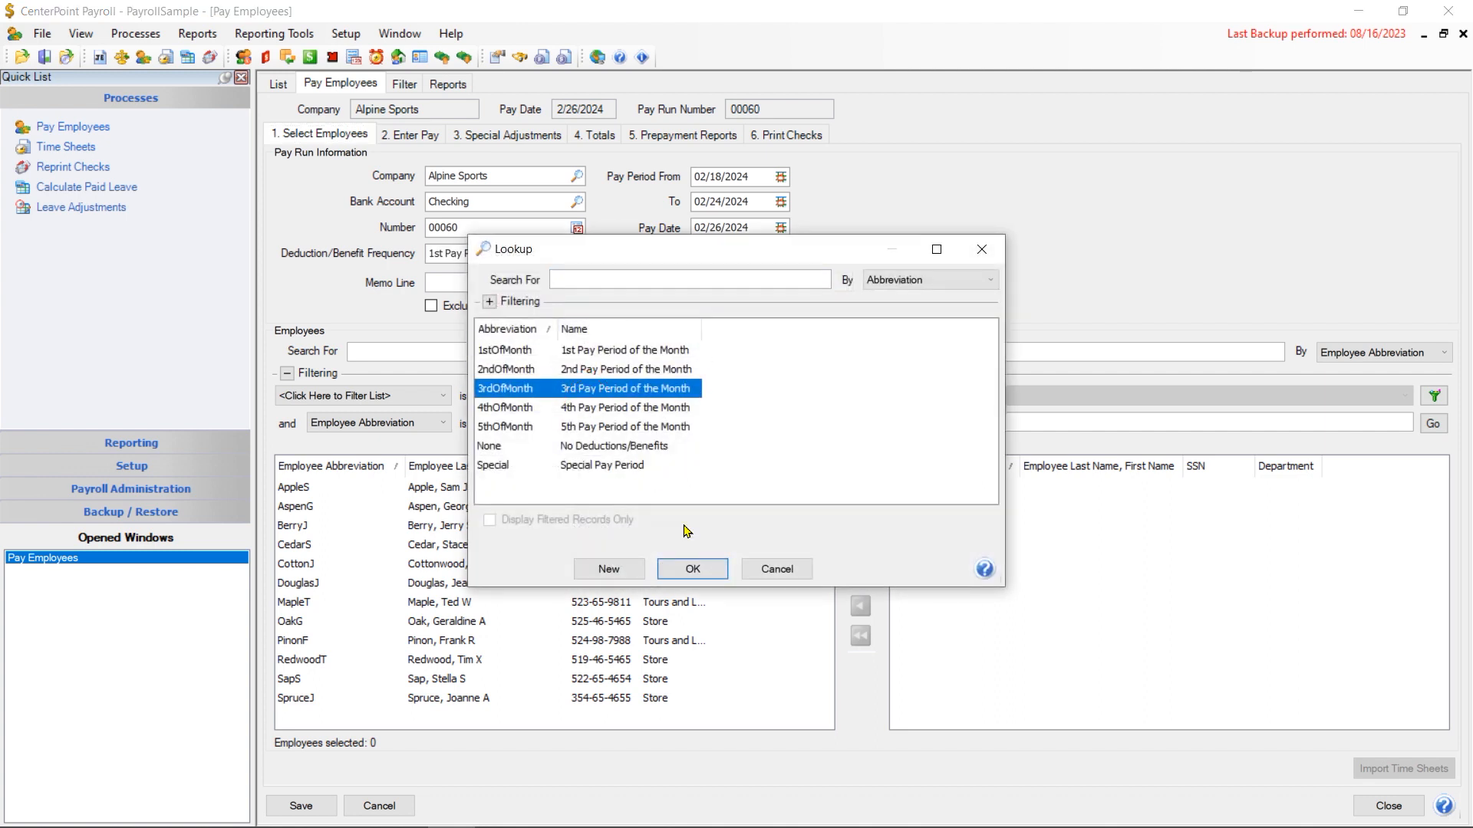
pyautogui.click(690, 569)
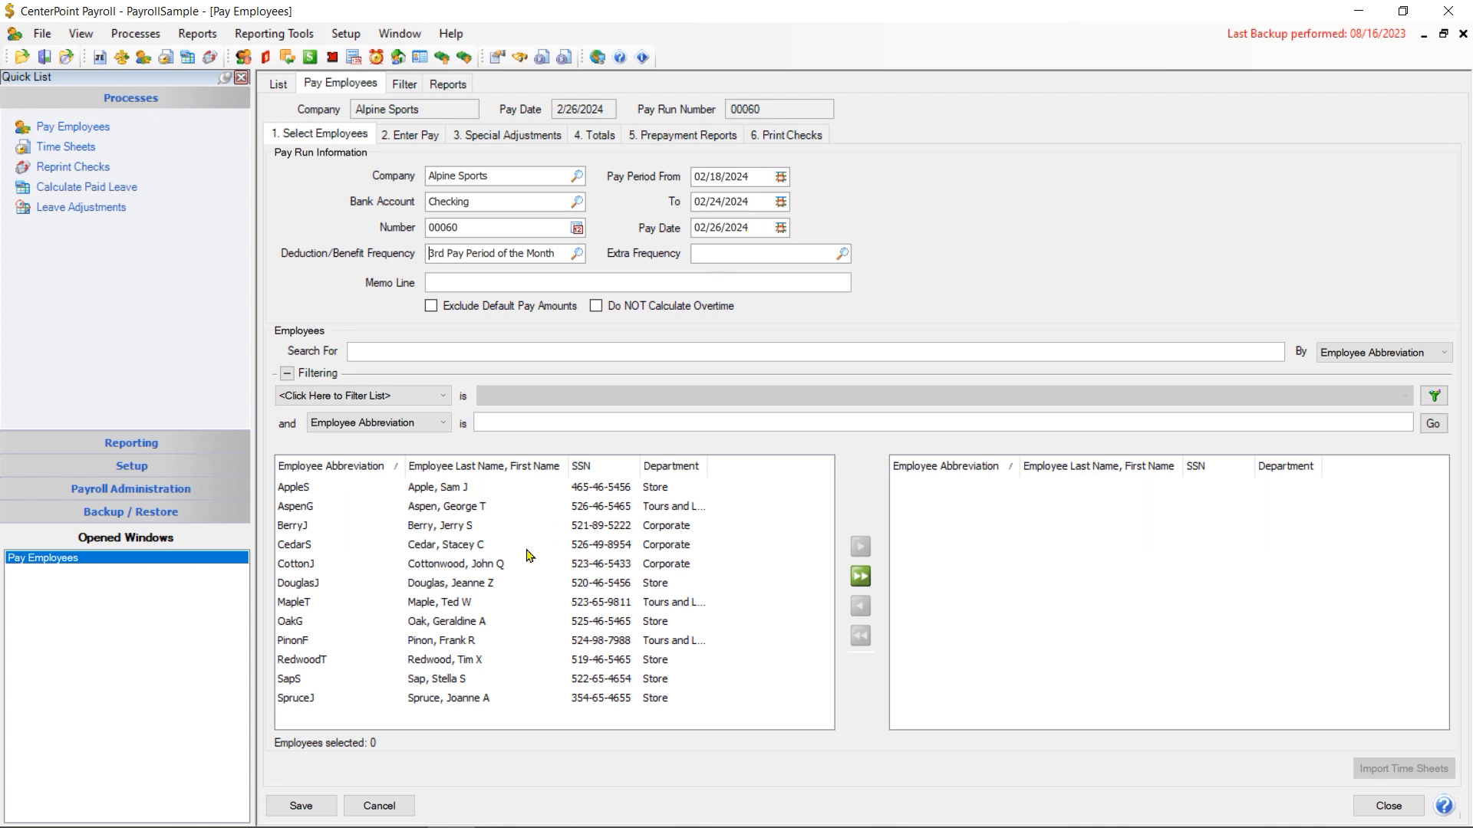
# Add the ski instructor and the fishing guide to the pay run and import their time sheets without the simple overtime calculation.
pyautogui.click(435, 512)
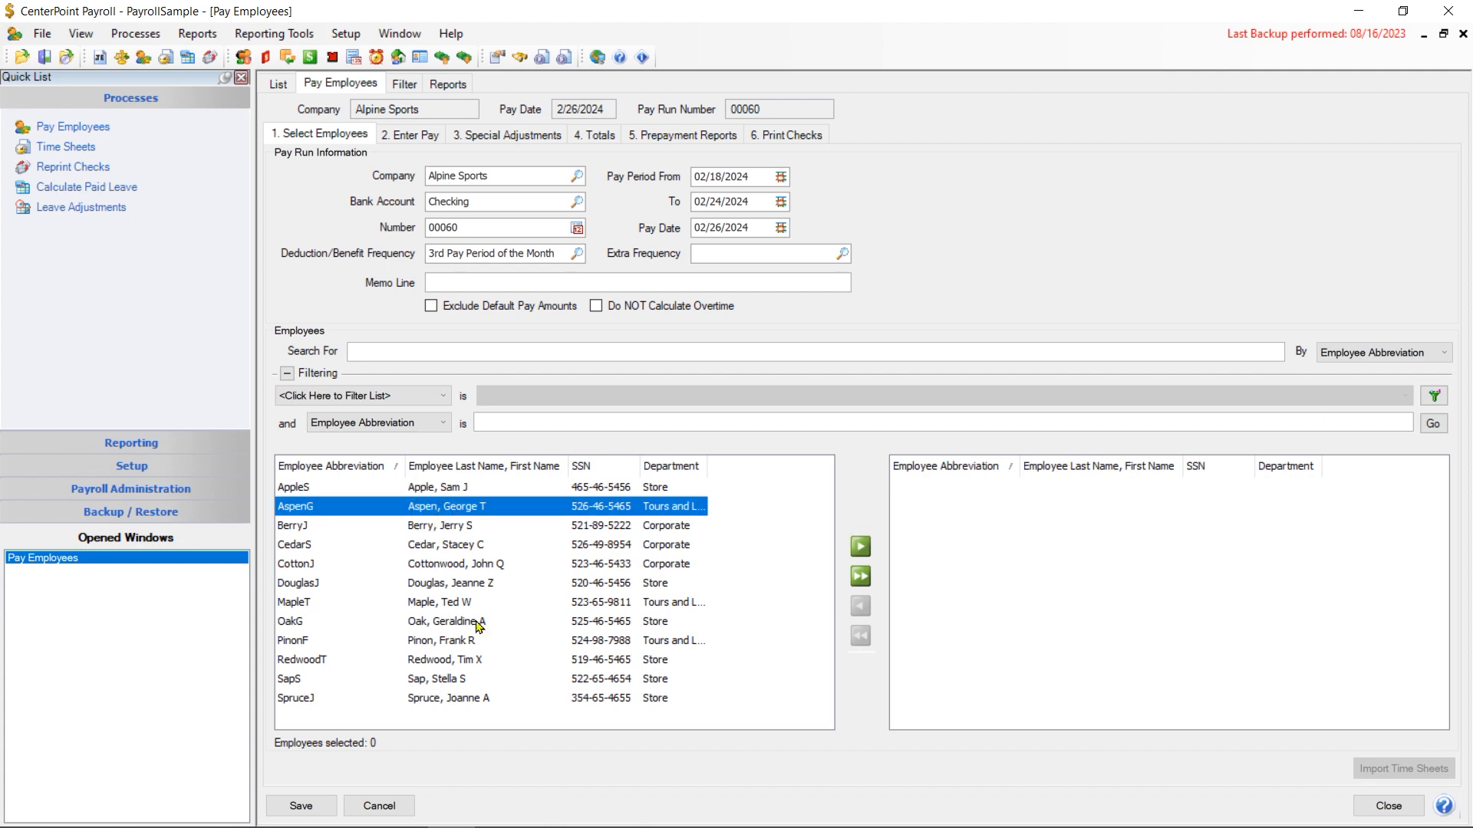
pyautogui.keyDown('ctrl'); pyautogui.click(453, 642); pyautogui.keyUp('ctrl')
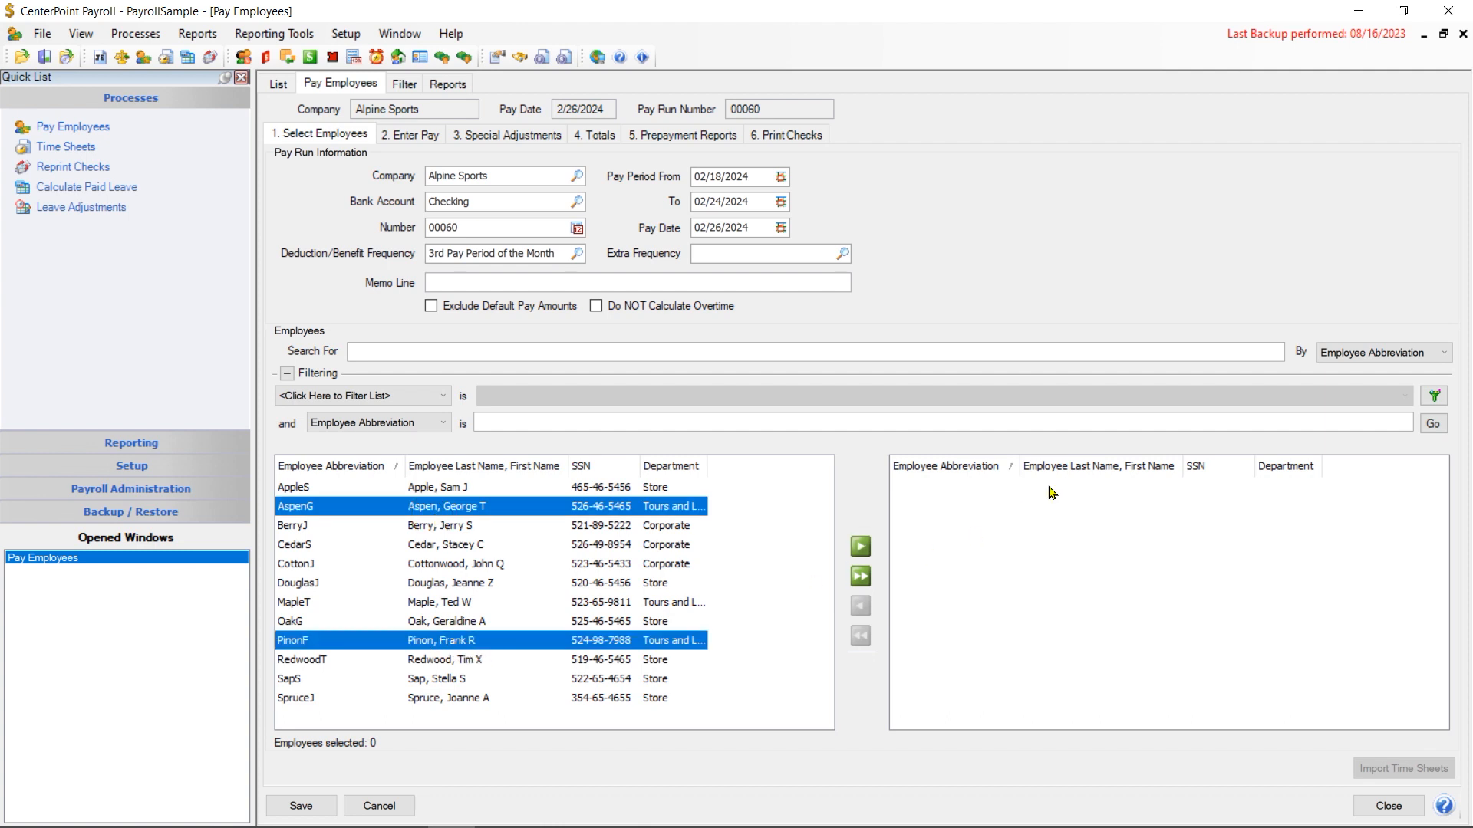
pyautogui.click(859, 547)
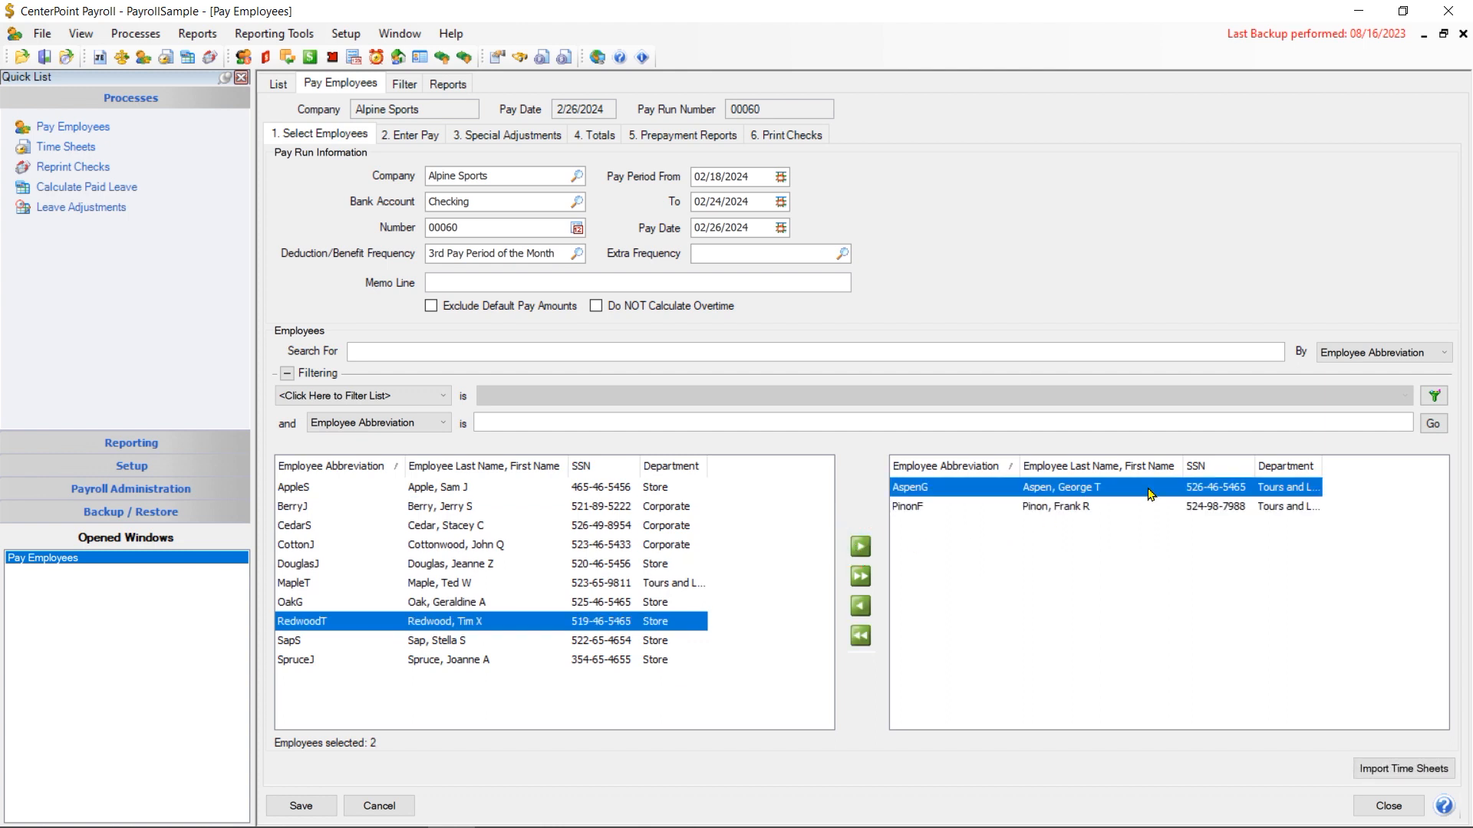
pyautogui.click(1390, 771)
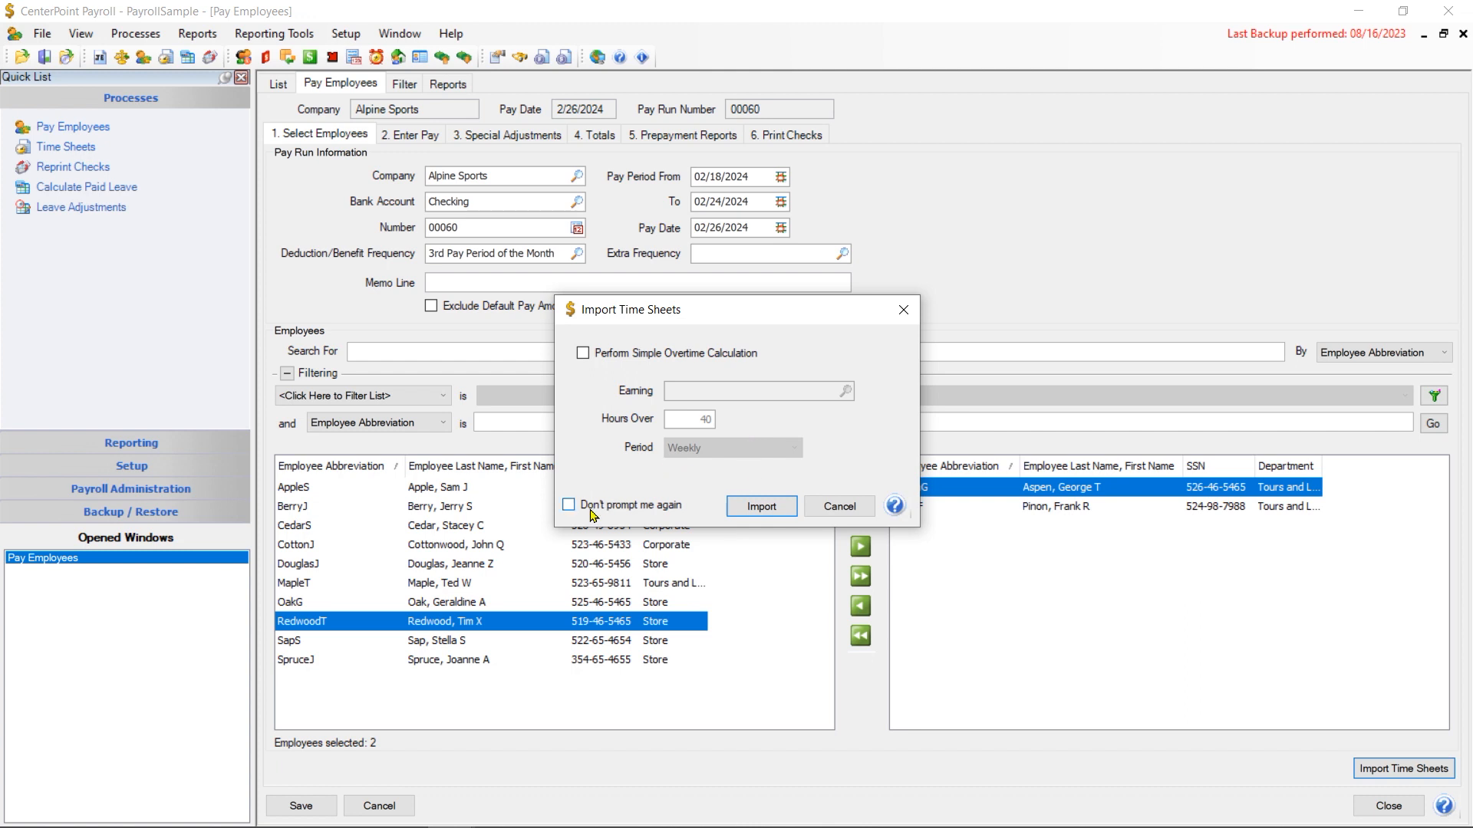
pyautogui.click(741, 507)
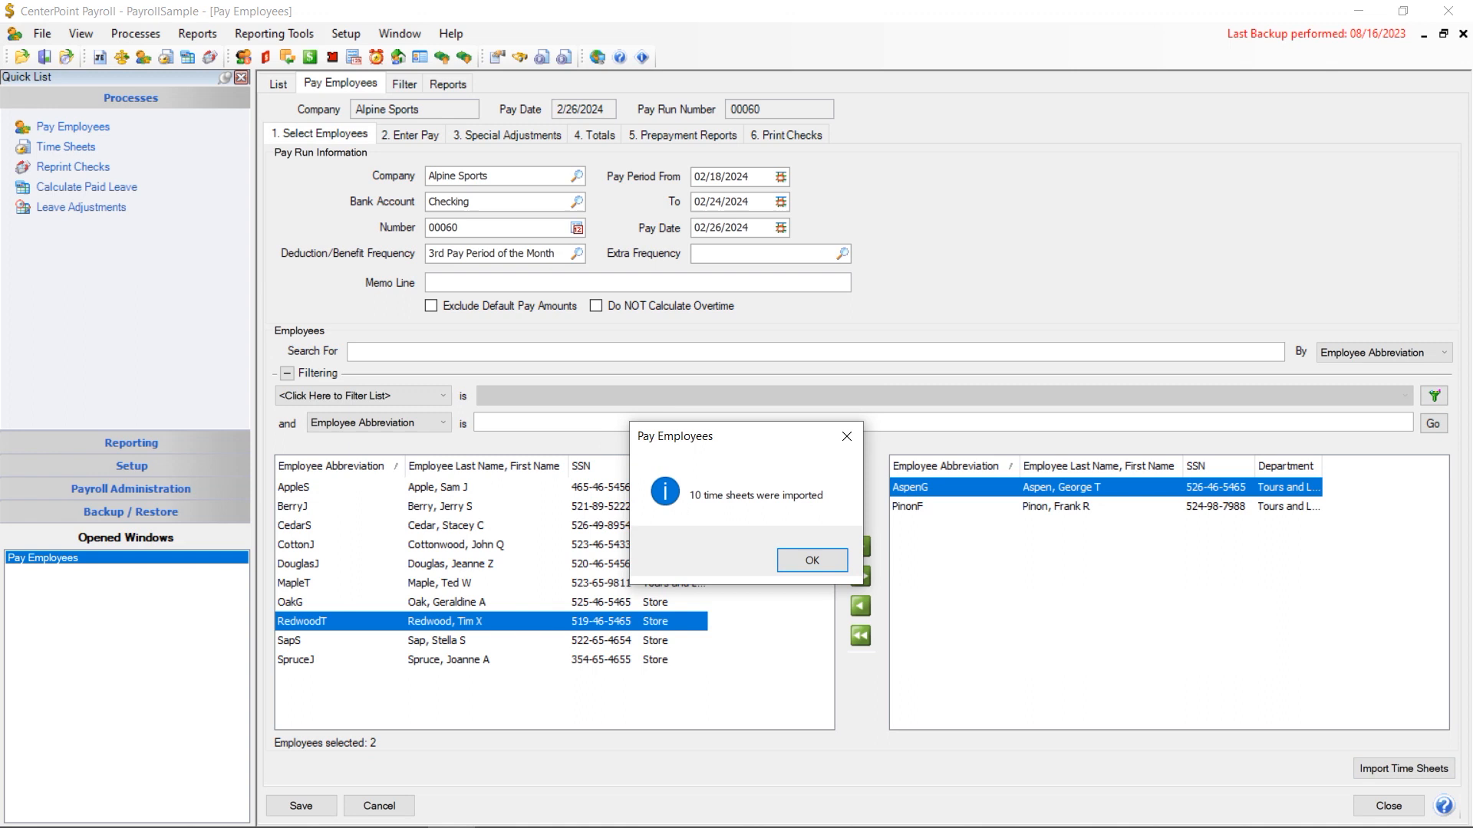
pyautogui.click(816, 568)
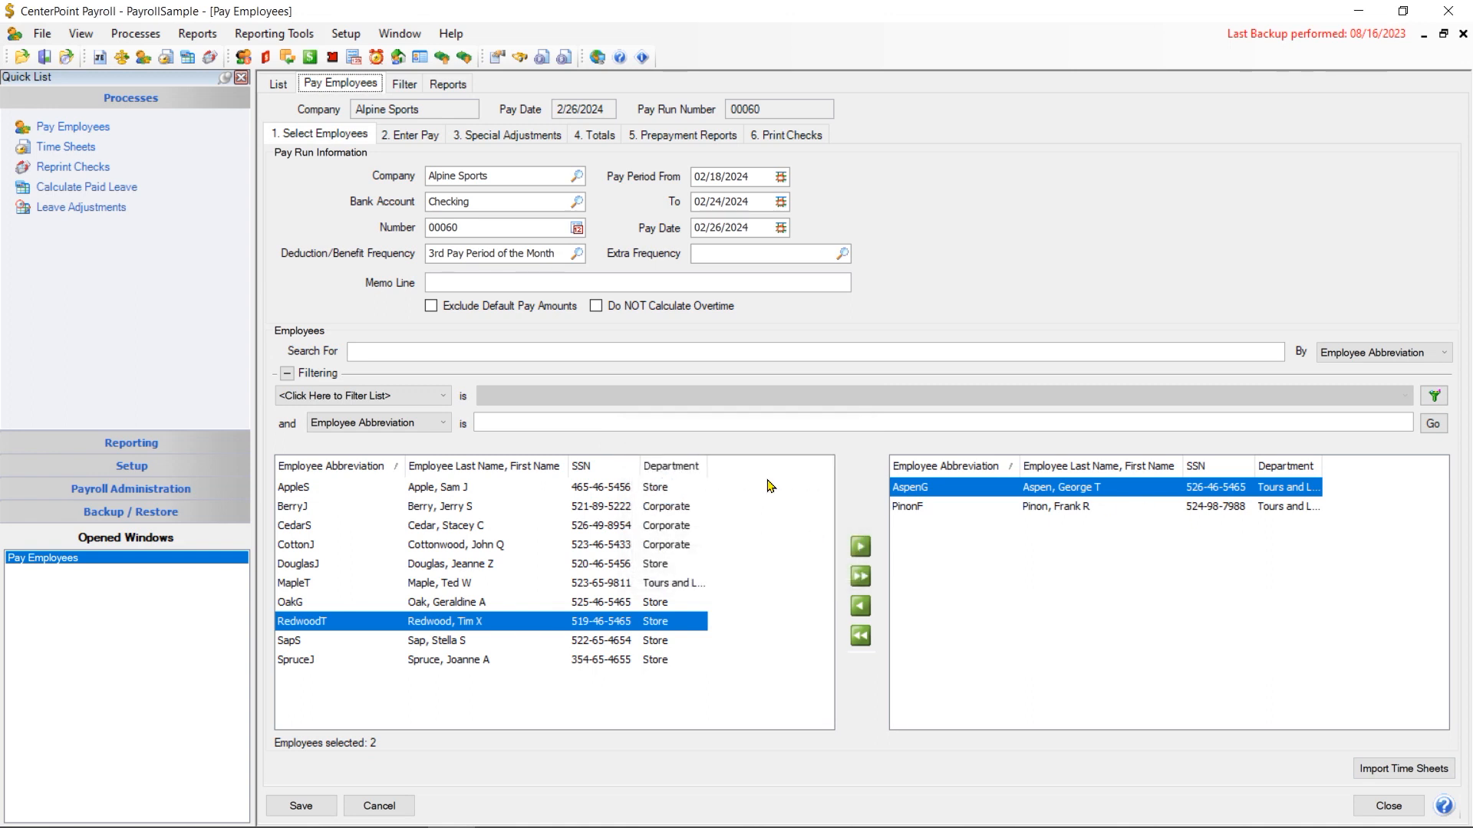
# Examine the ski instructor's regular and time sheet earnings in pay entry, and check the fishing guide's regular earnings.
pyautogui.click(404, 138)
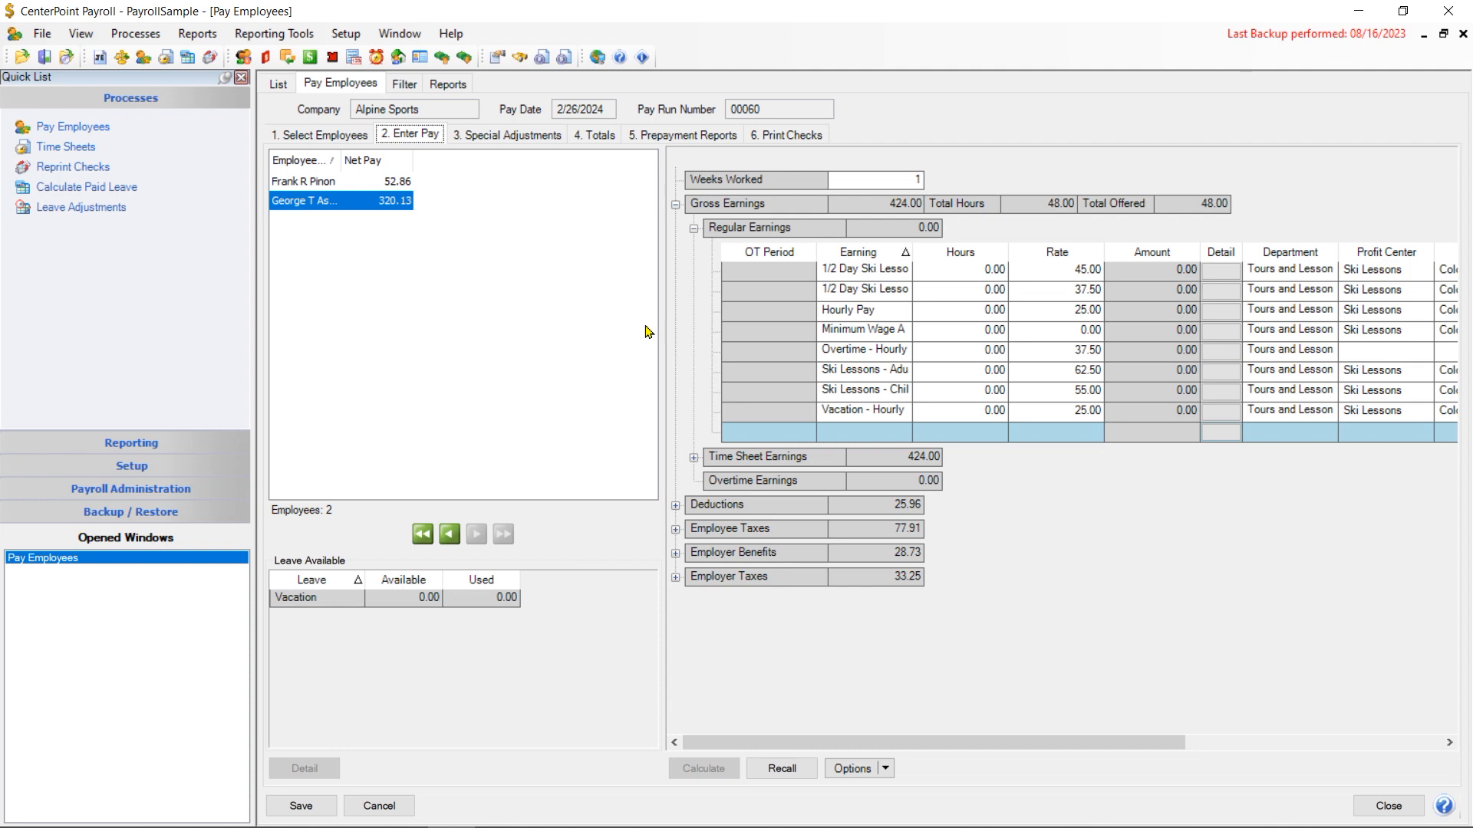
pyautogui.click(693, 458)
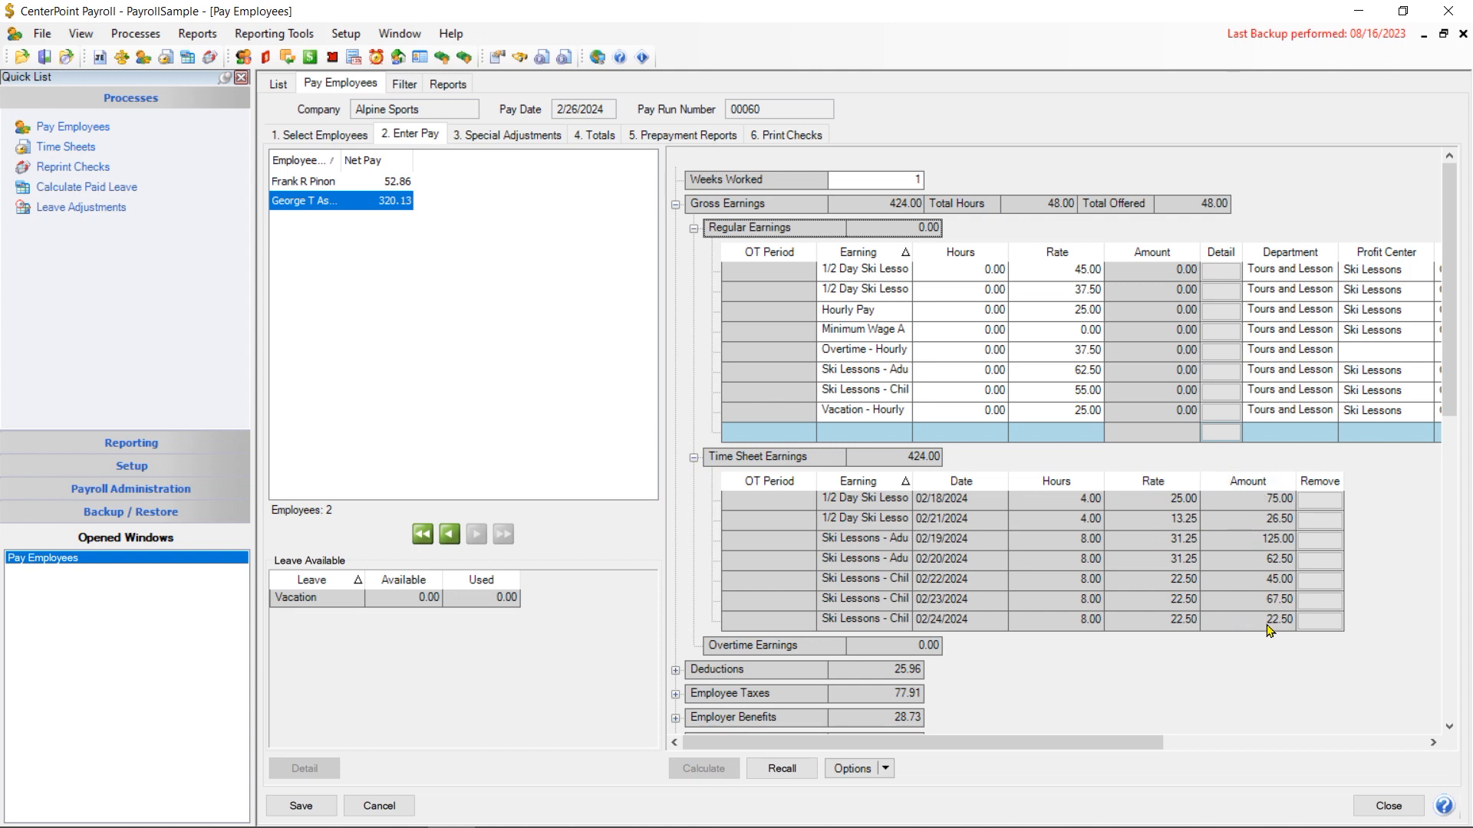
pyautogui.click(691, 458)
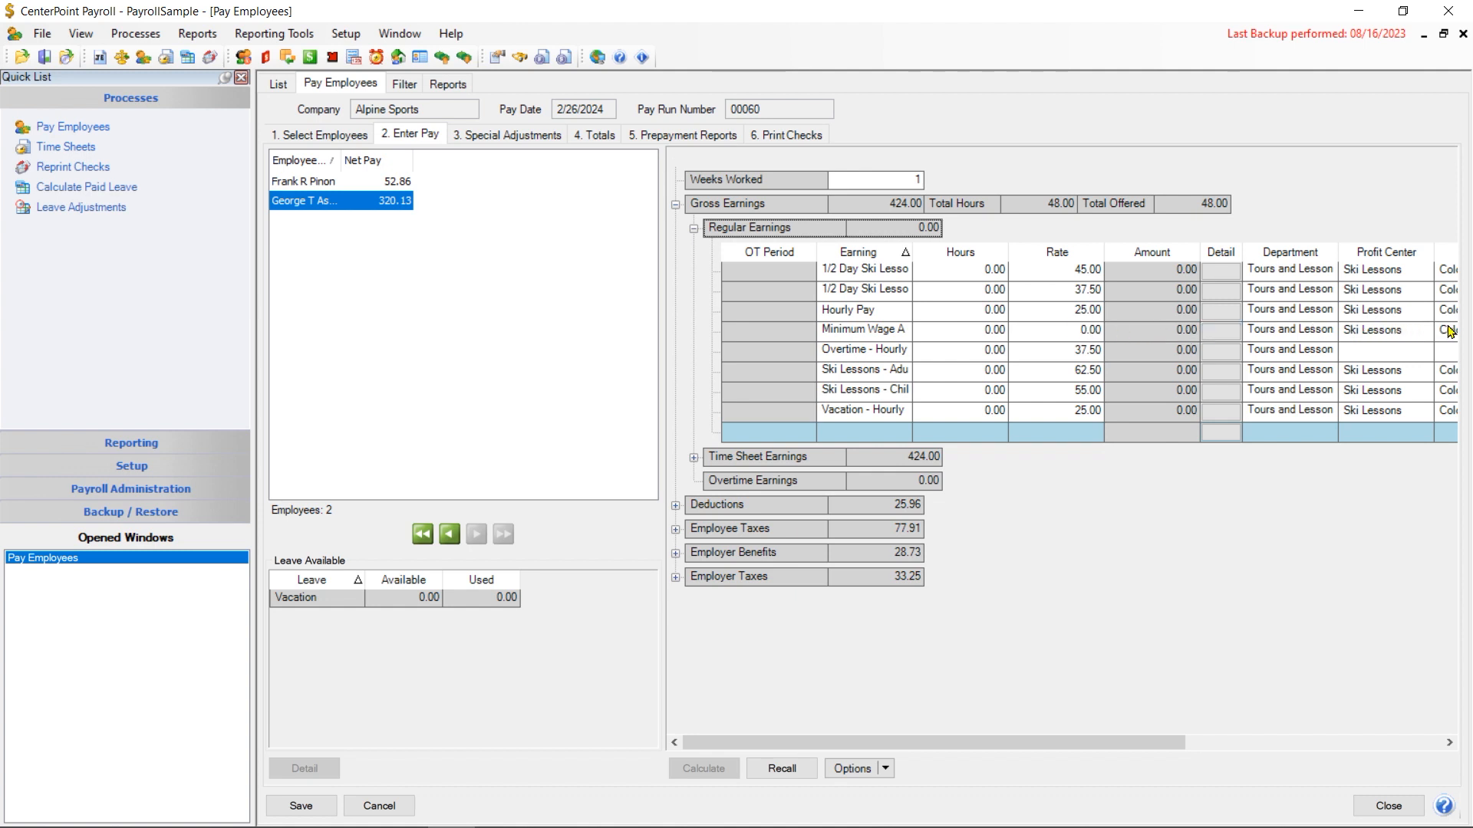
pyautogui.click(294, 188)
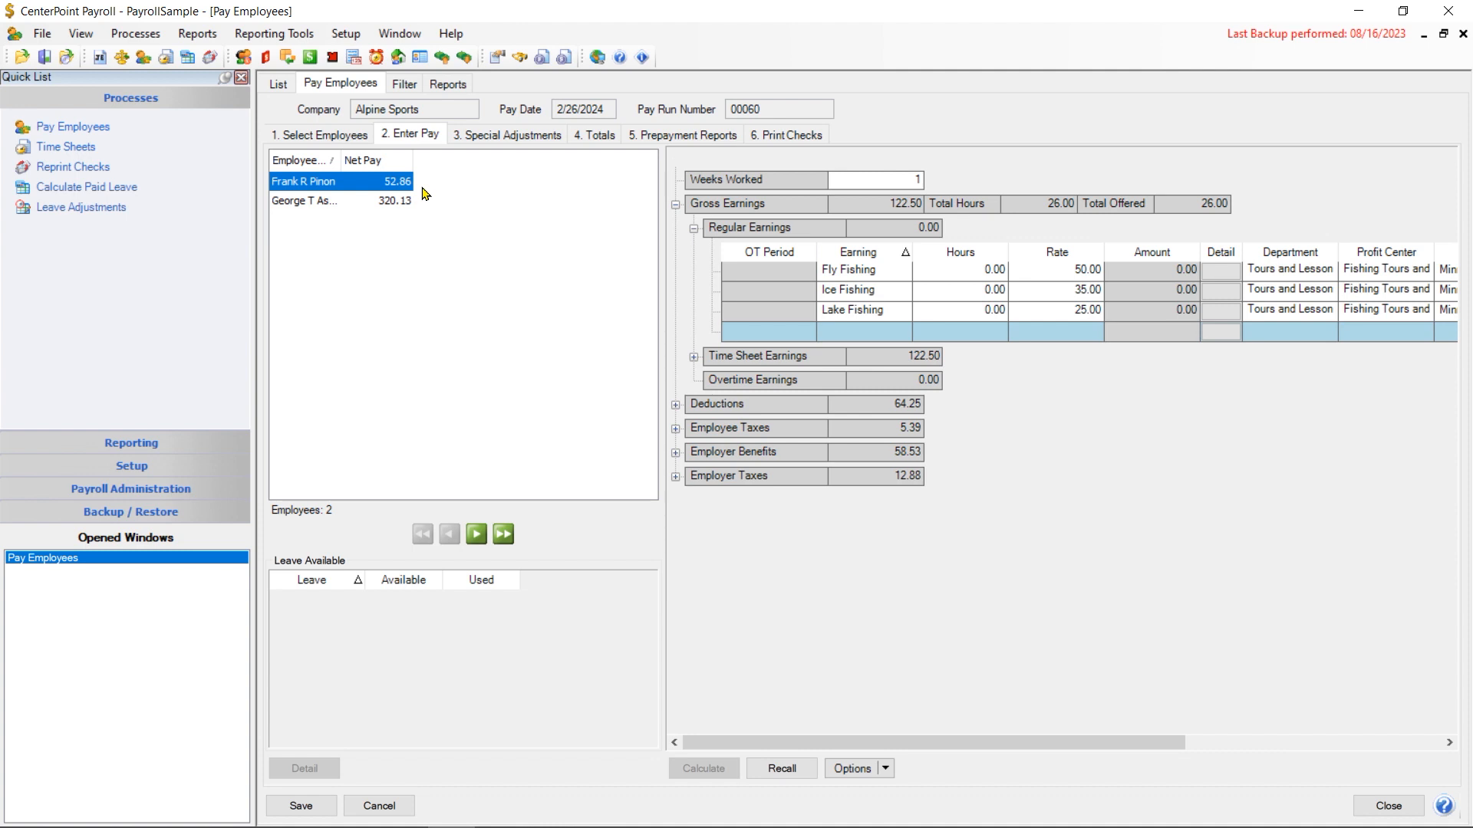
# Check the Minimum Wage Adjustment earning's pay grid display setting in the fishing guide's employee record, and close the employee list without changes.
pyautogui.click(344, 35)
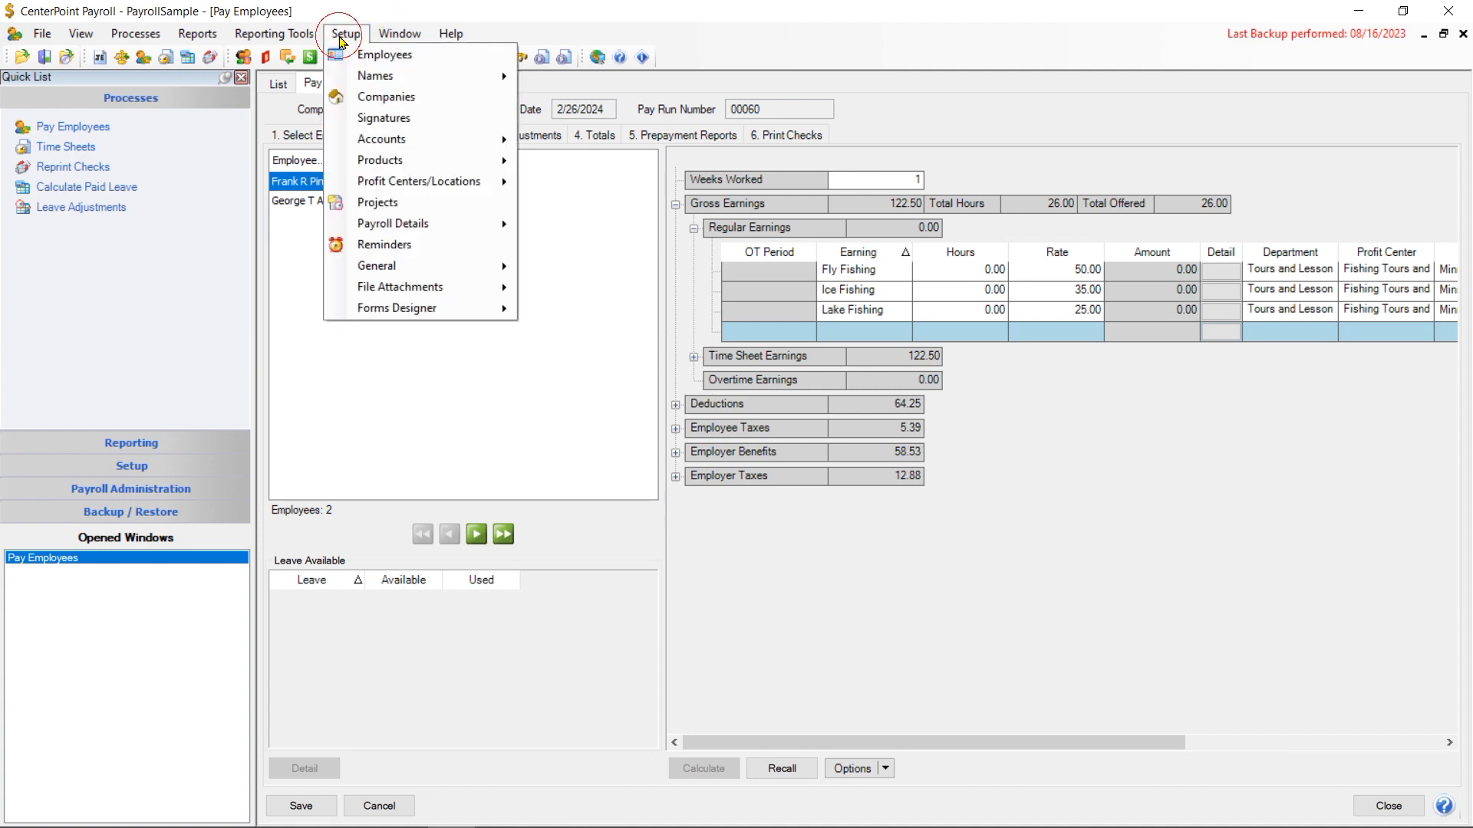
pyautogui.click(384, 54)
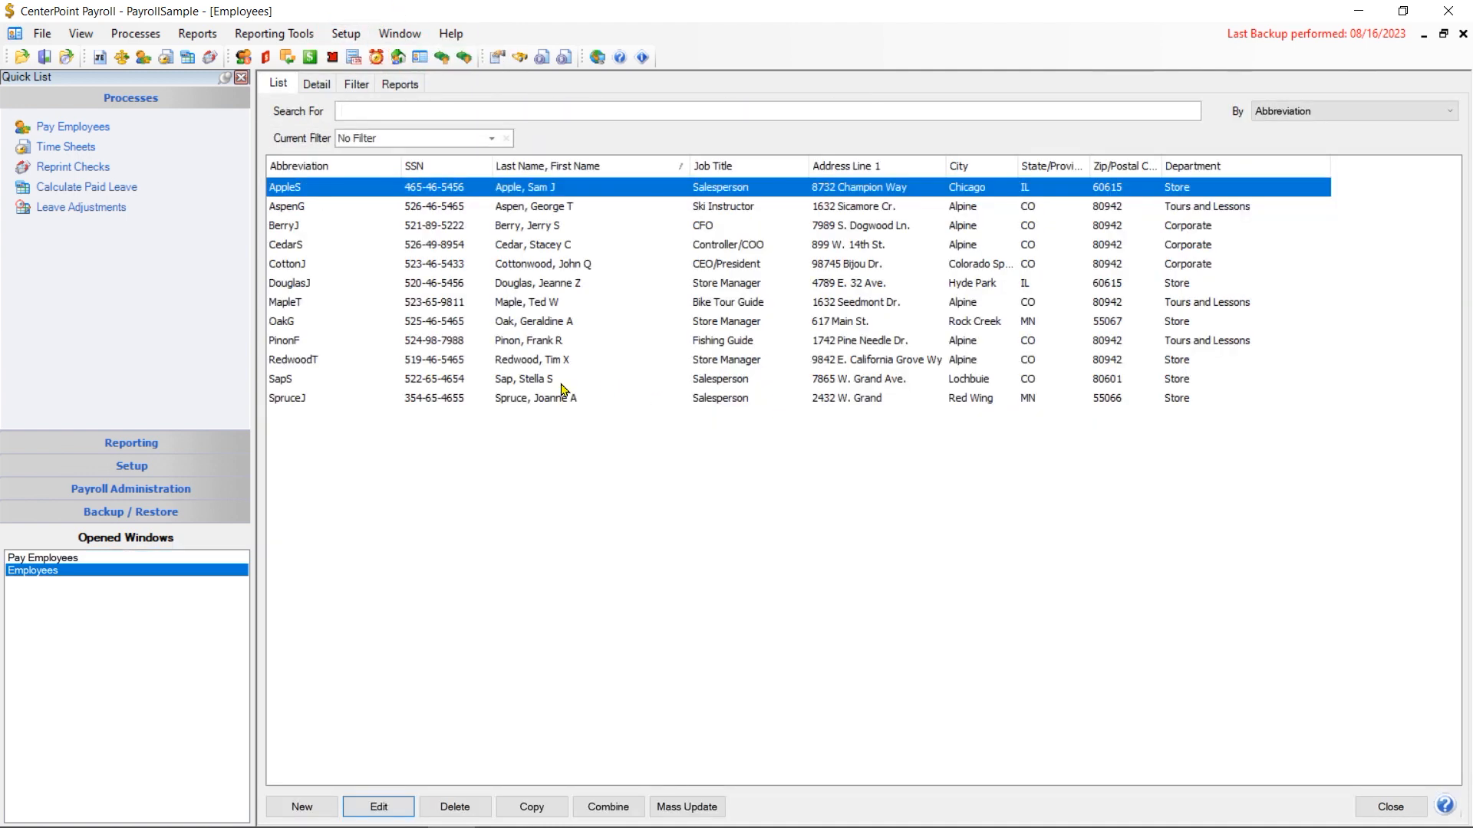
pyautogui.click(539, 342)
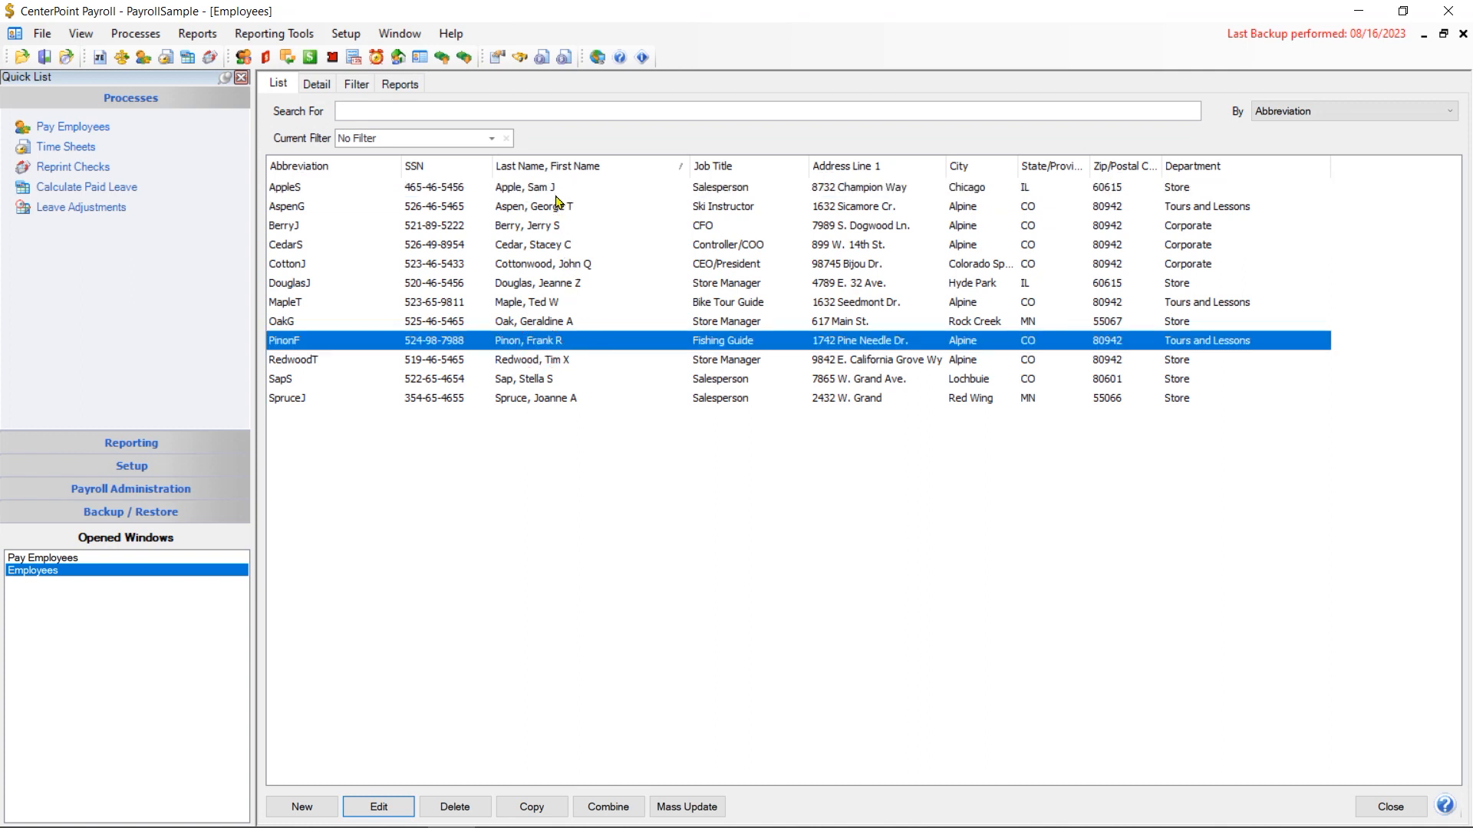
pyautogui.press('Return')
pyautogui.click(574, 140)
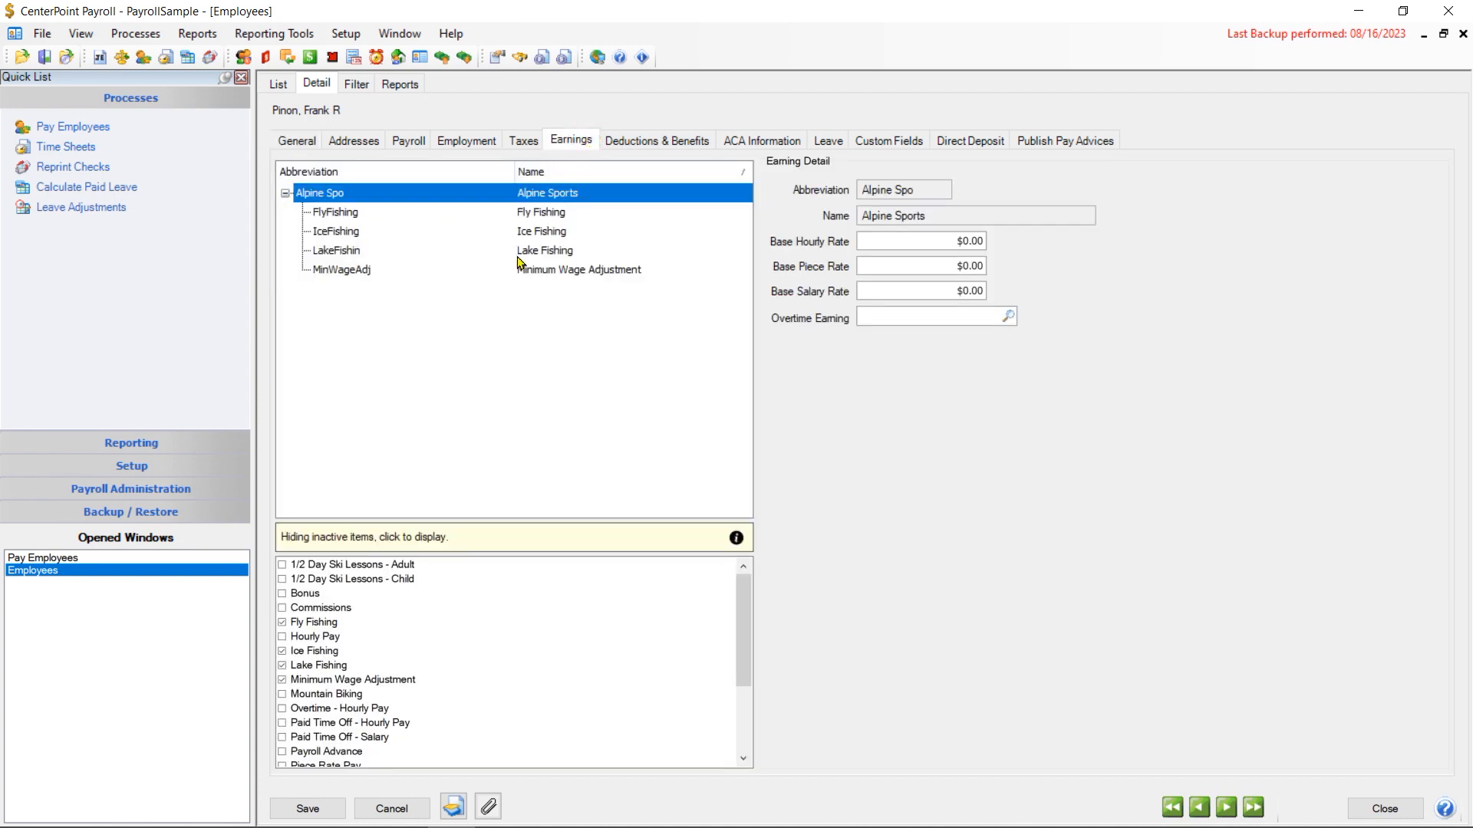
pyautogui.click(348, 270)
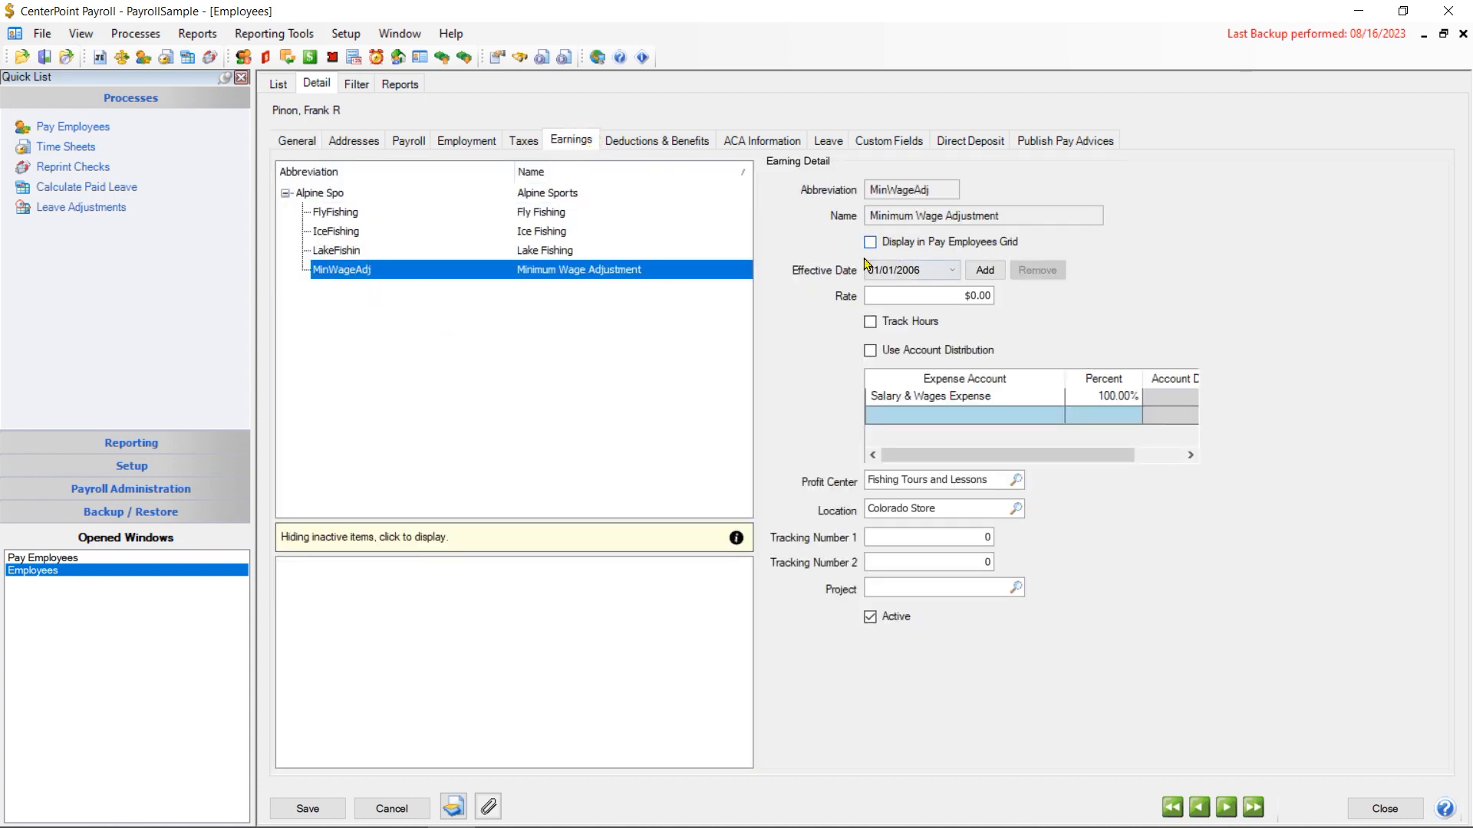
pyautogui.click(396, 816)
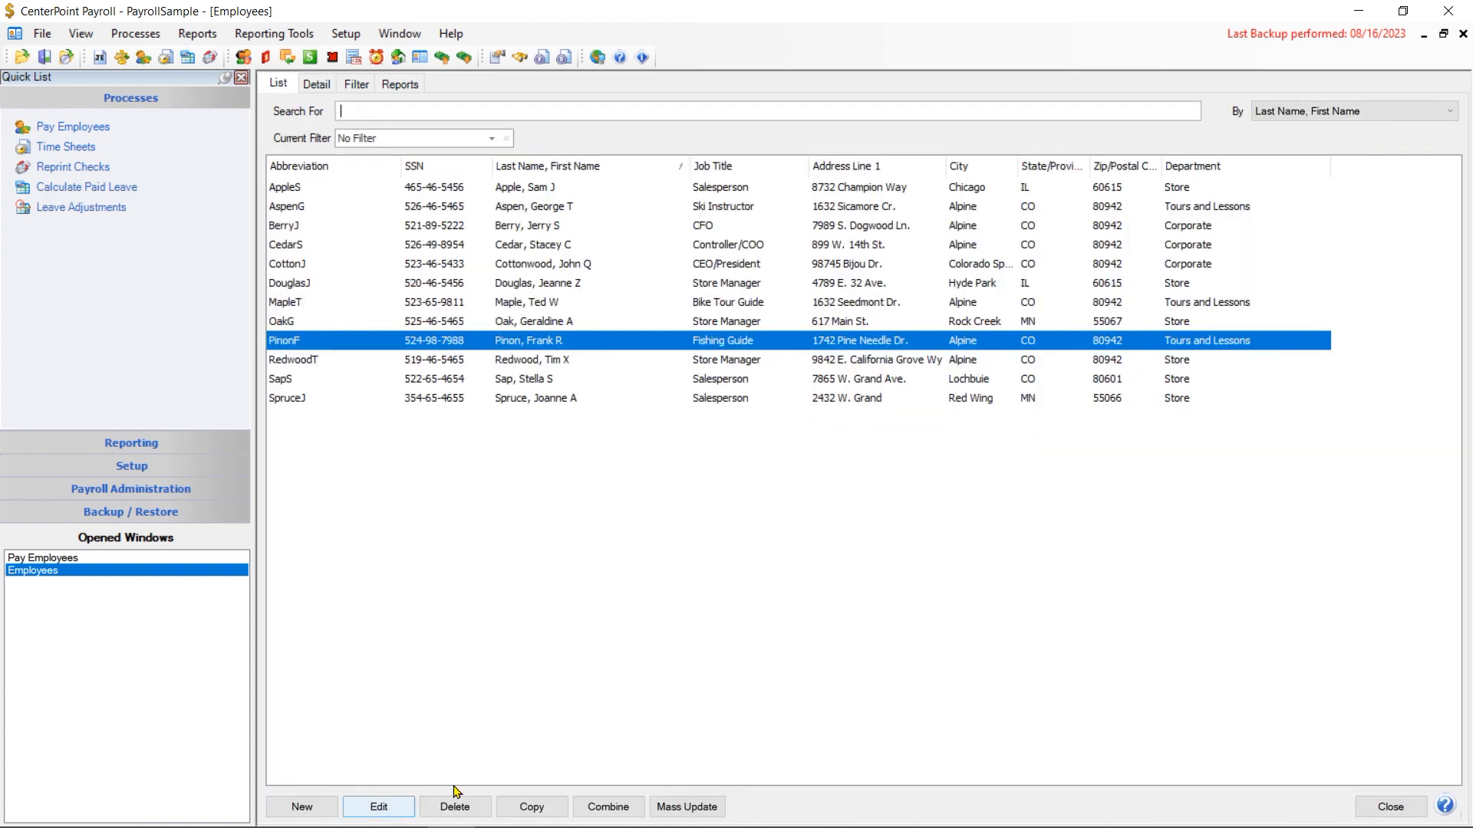
pyautogui.click(1385, 807)
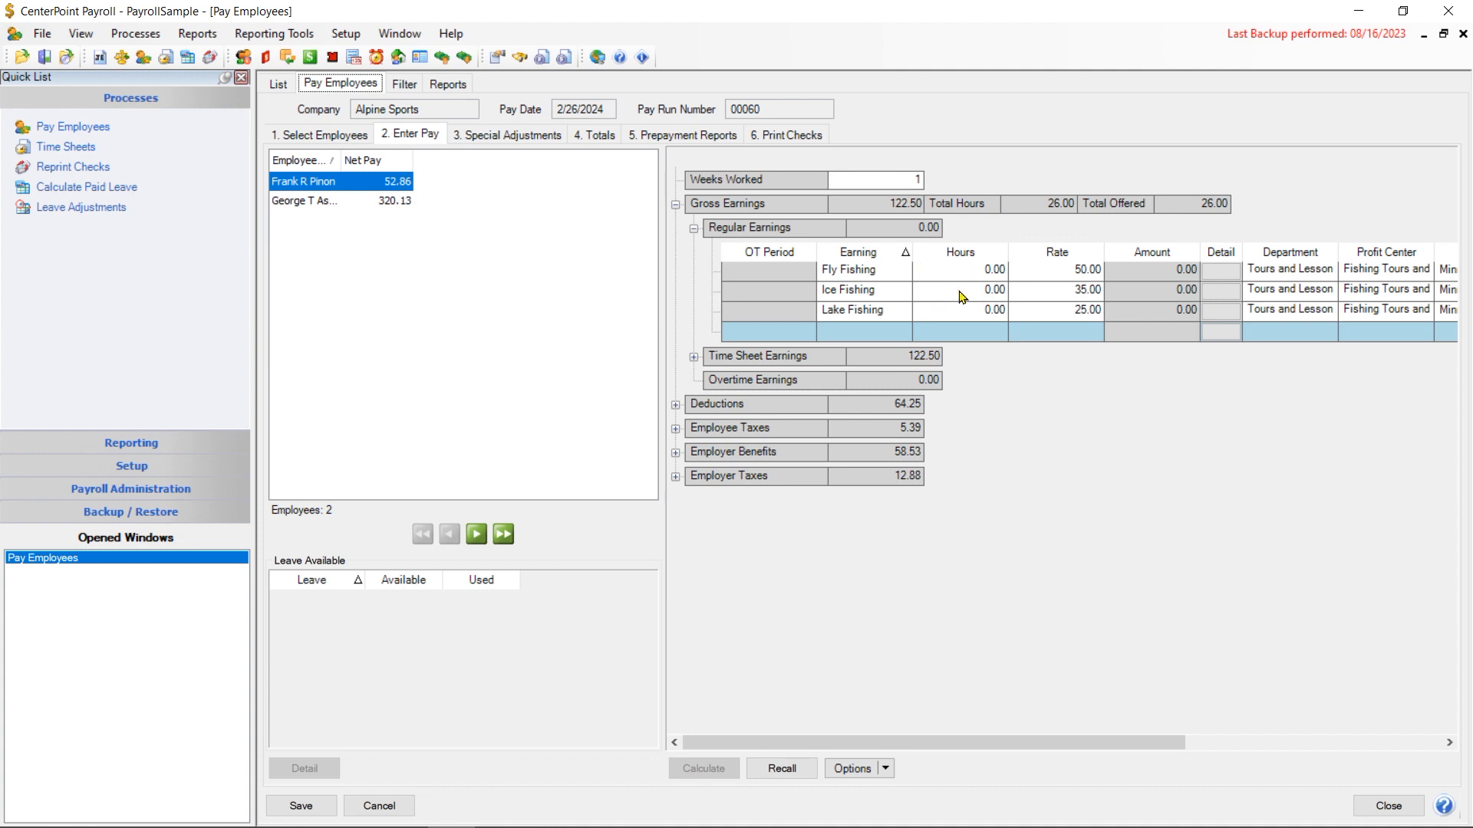
# Review the columns available for the fishing guide's regular earnings grid and keep the displayed set.
pyautogui.rightClick(1312, 333)
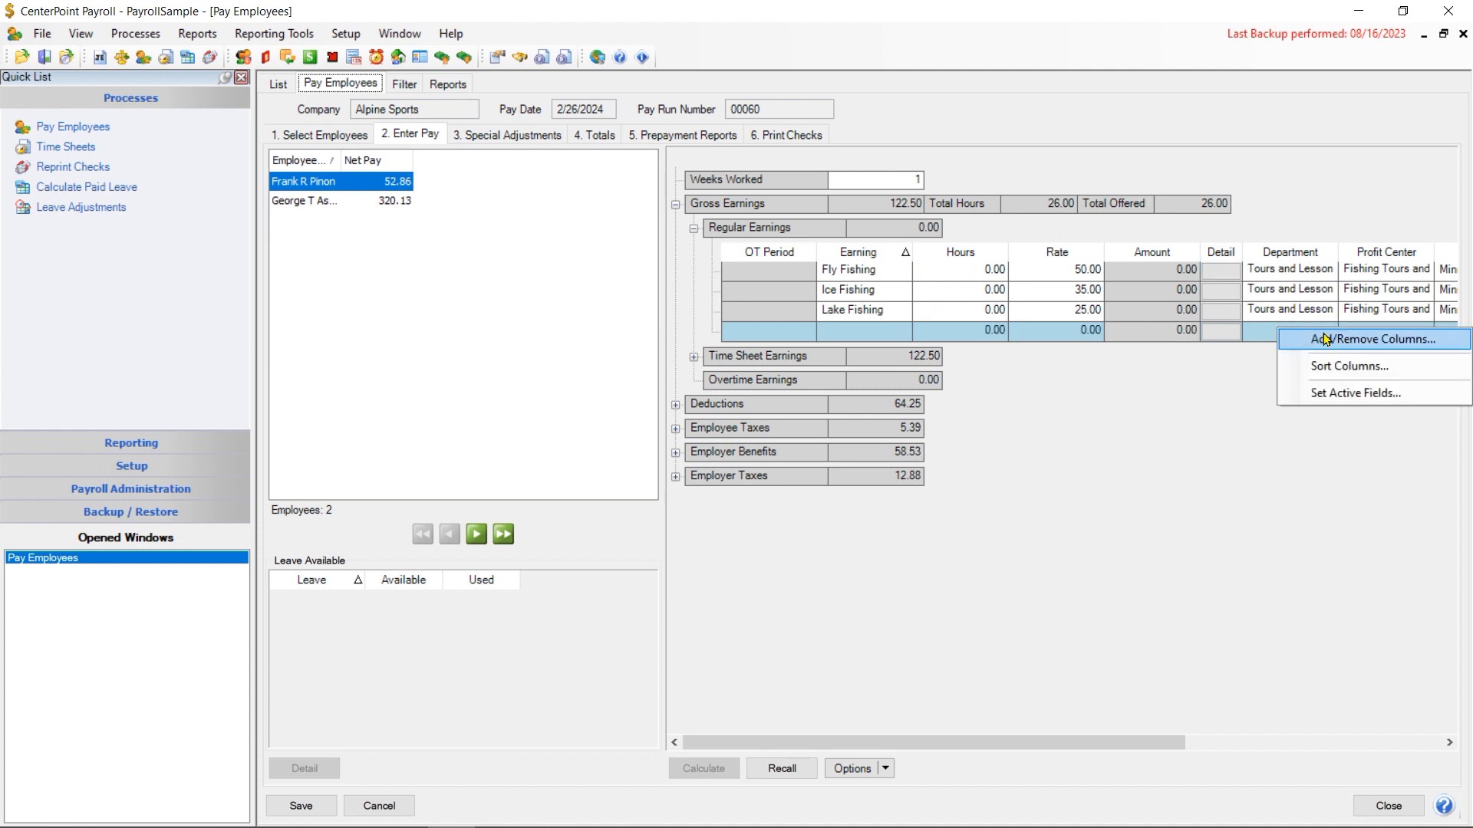
pyautogui.click(1337, 342)
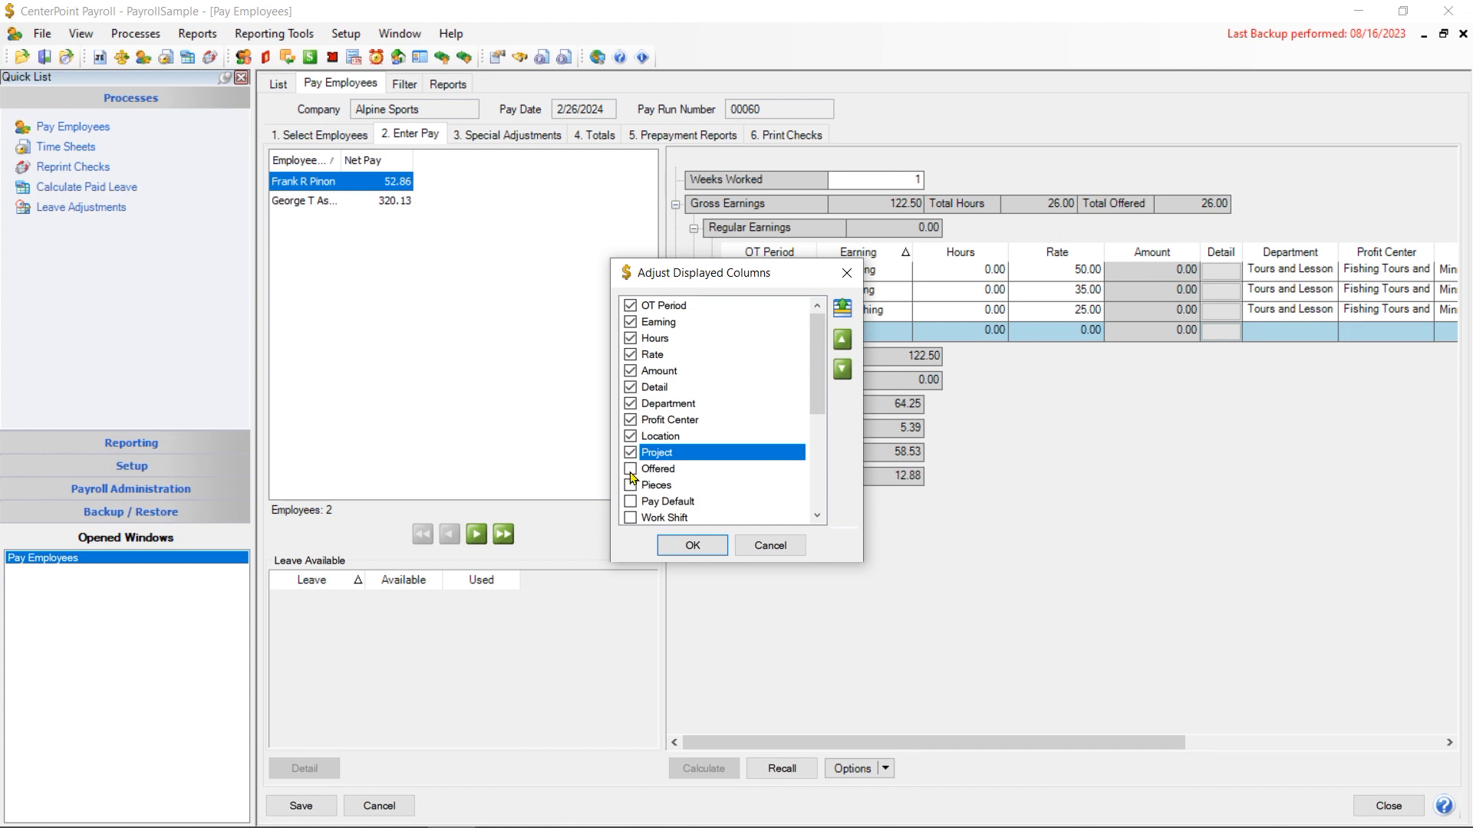
pyautogui.click(695, 546)
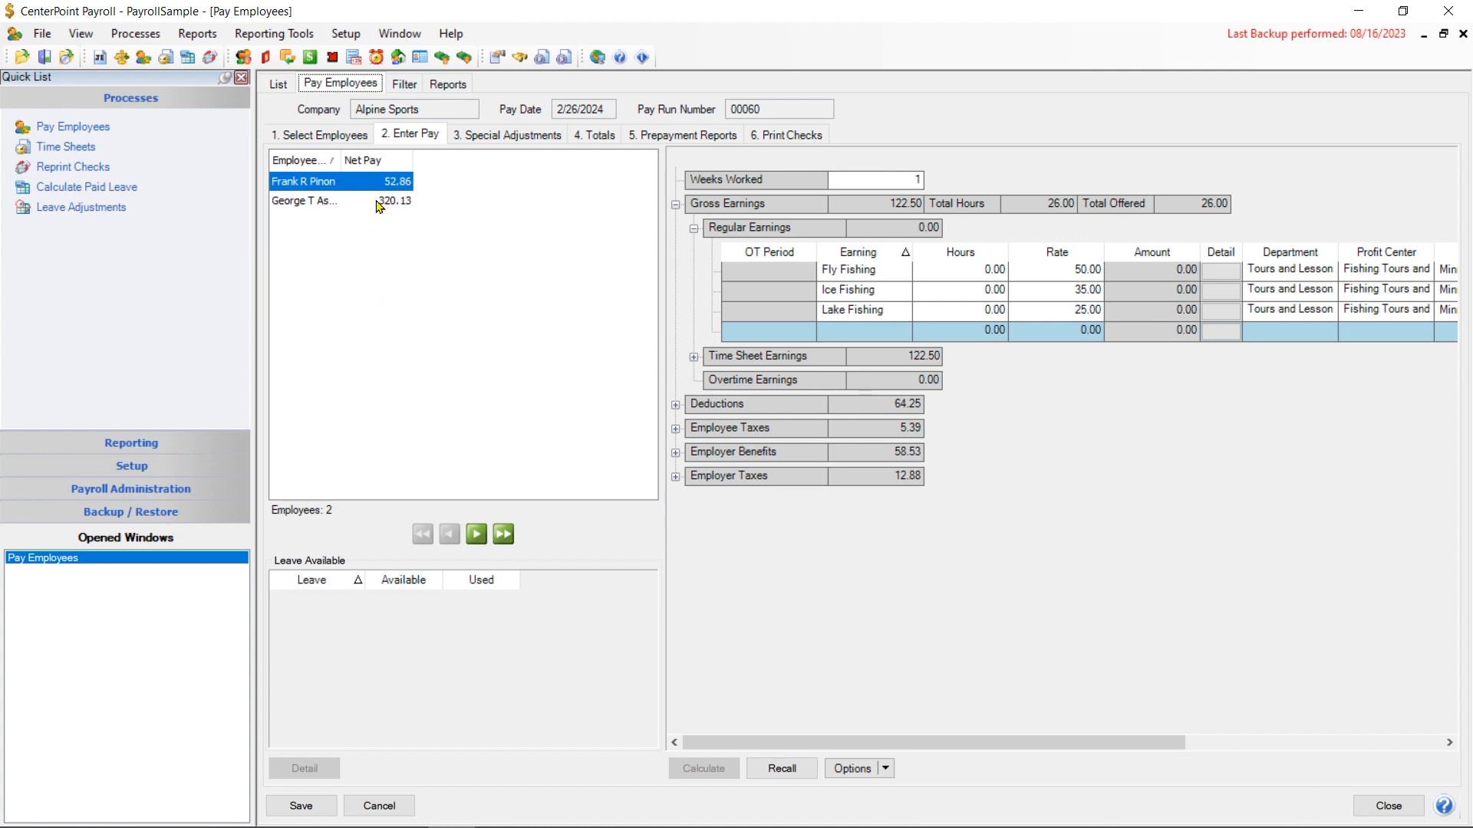
# Calculate the Minimum Wage Adjustment for both employees from 02/18/2024 to 02/24/2024, replacing any existing minimum wage adjustments.
pyautogui.click(499, 138)
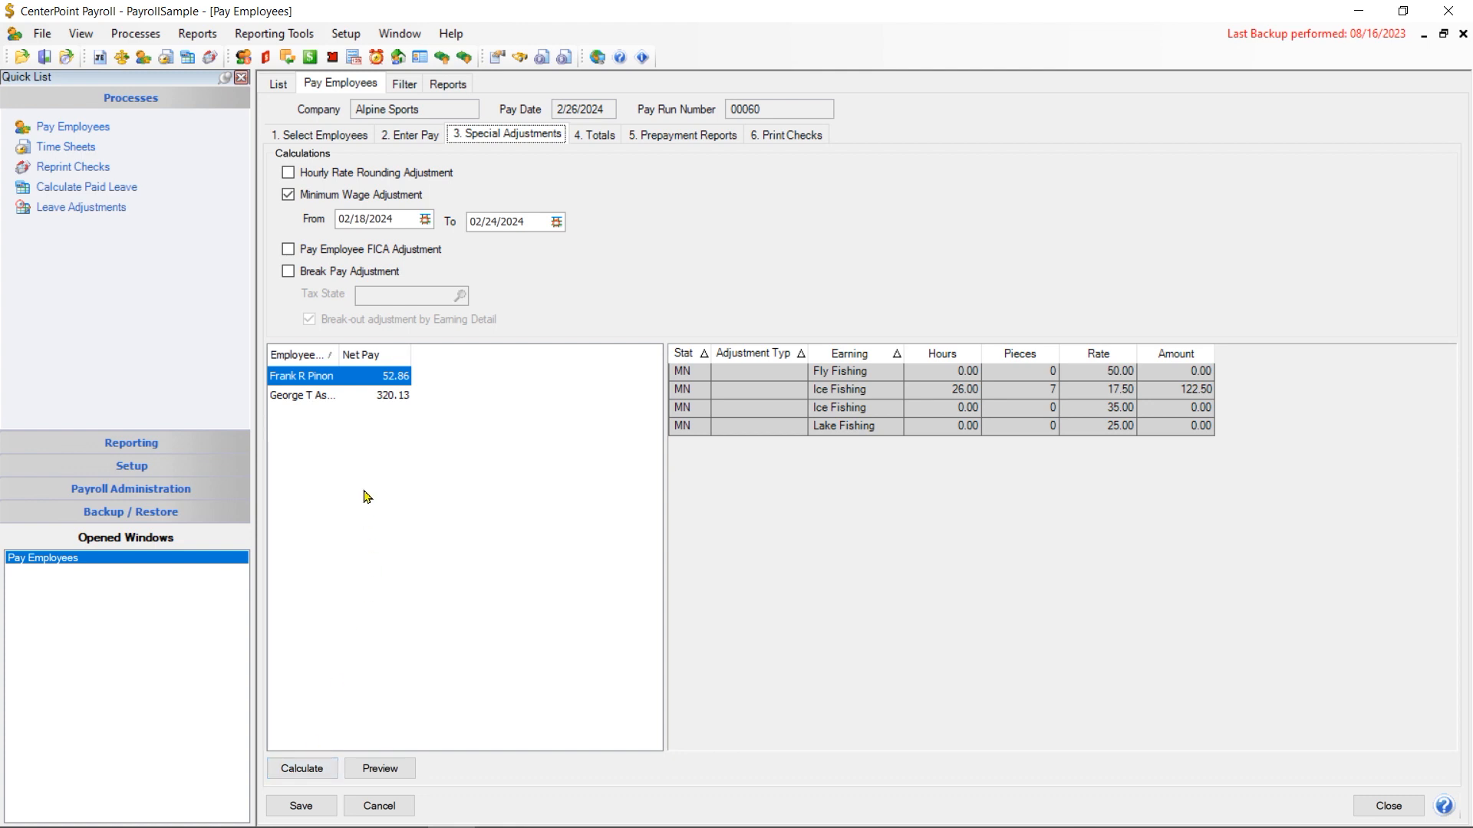
pyautogui.keyDown('shift'); pyautogui.click(345, 398); pyautogui.keyUp('shift')
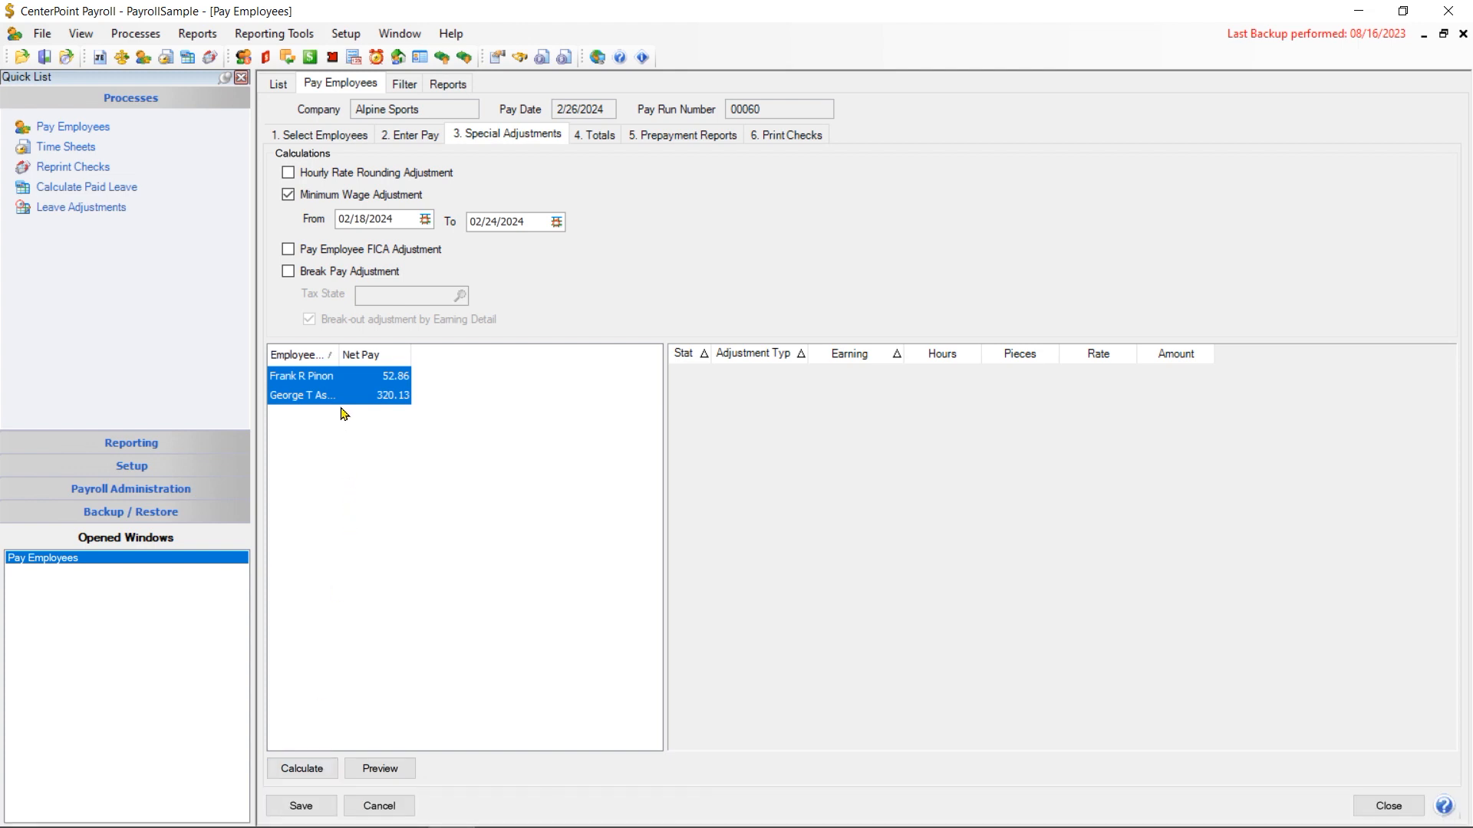
pyautogui.click(337, 379)
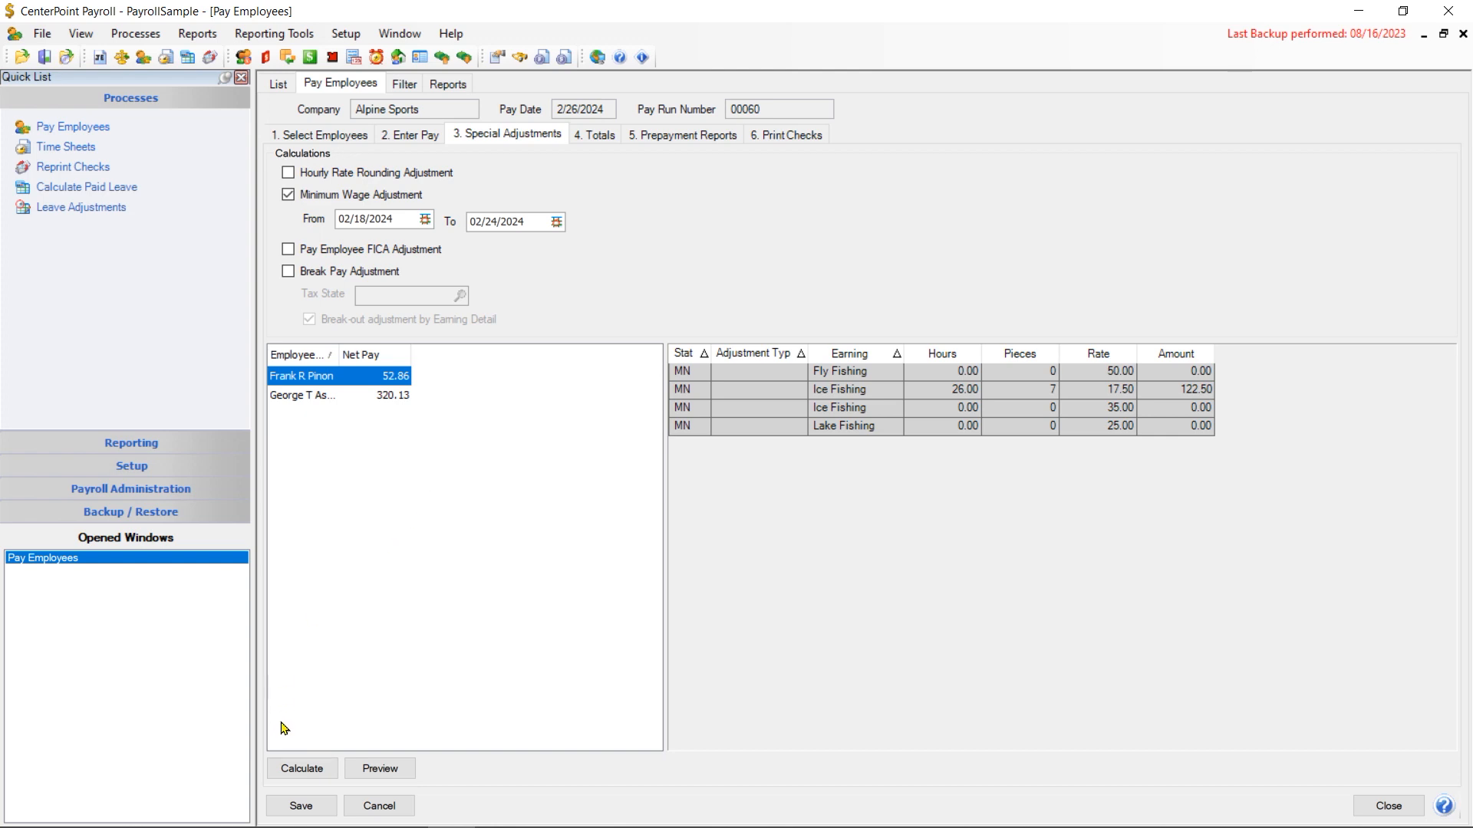
pyautogui.keyDown('shift'); pyautogui.click(307, 397); pyautogui.keyUp('shift')
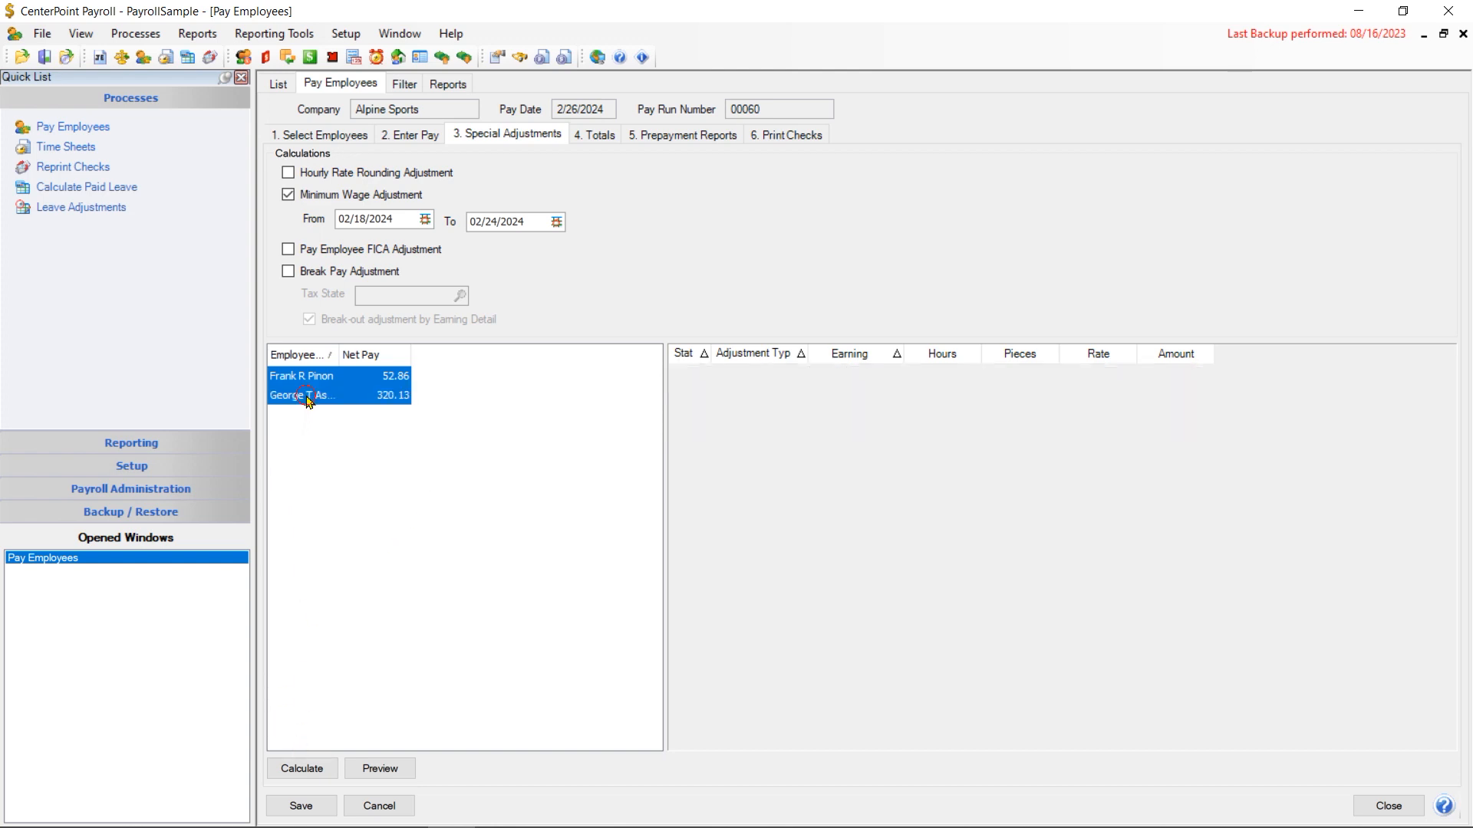
pyautogui.click(299, 770)
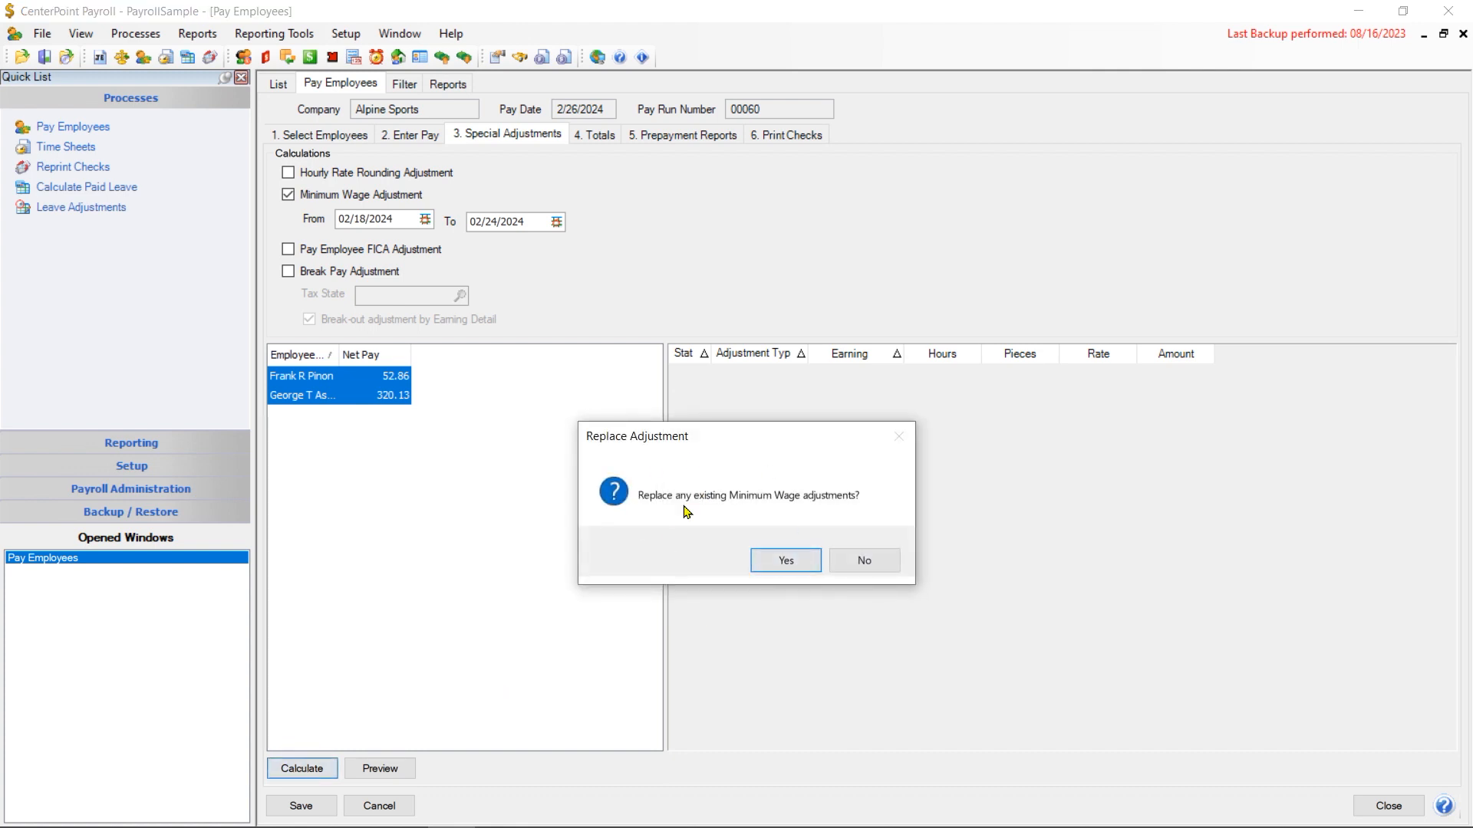
pyautogui.click(786, 561)
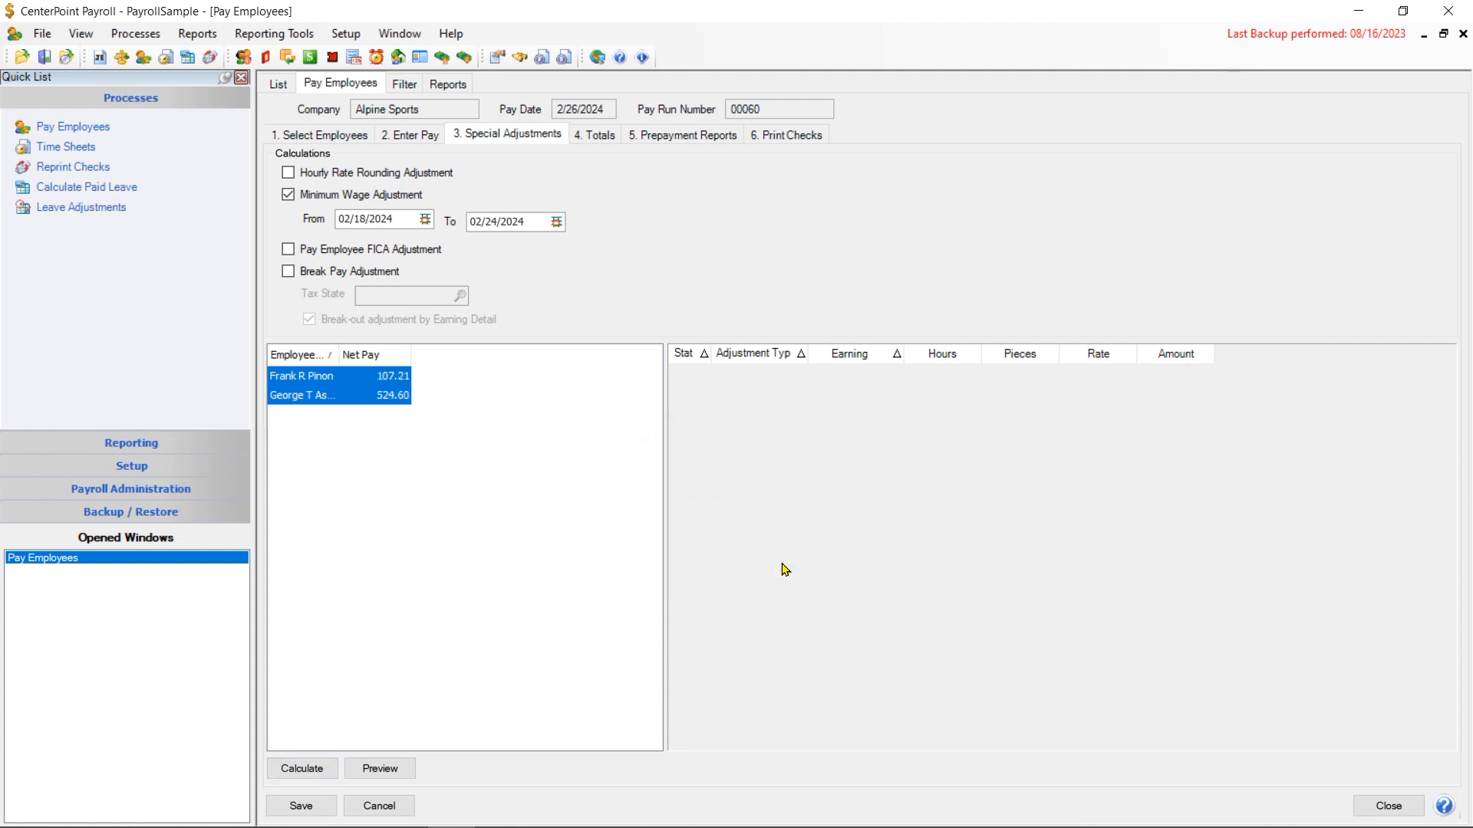
# Check the minimum wage adjustment lines of both employees in the special adjustments and in their regular earnings.
pyautogui.click(347, 379)
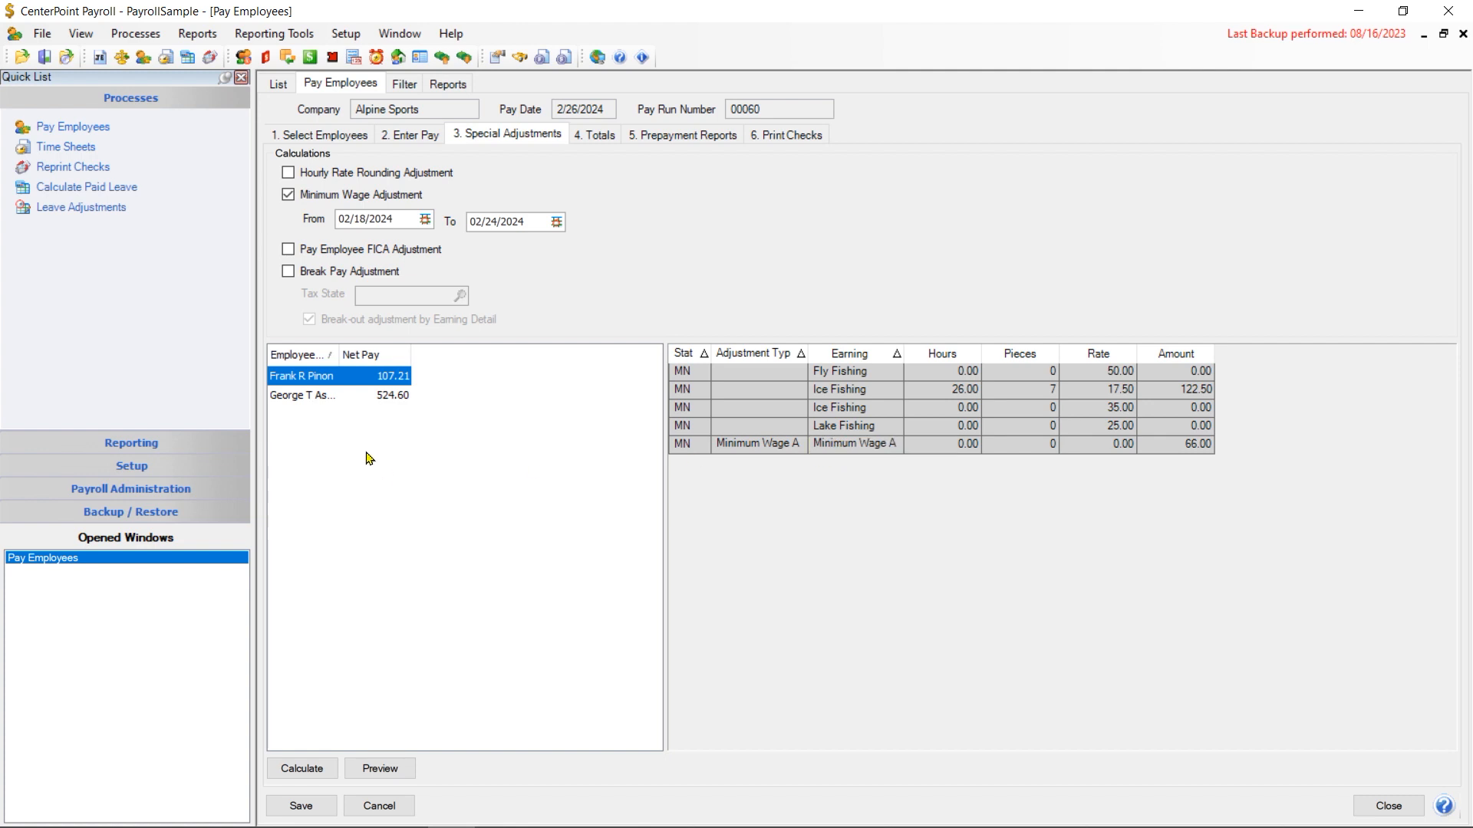
pyautogui.click(304, 396)
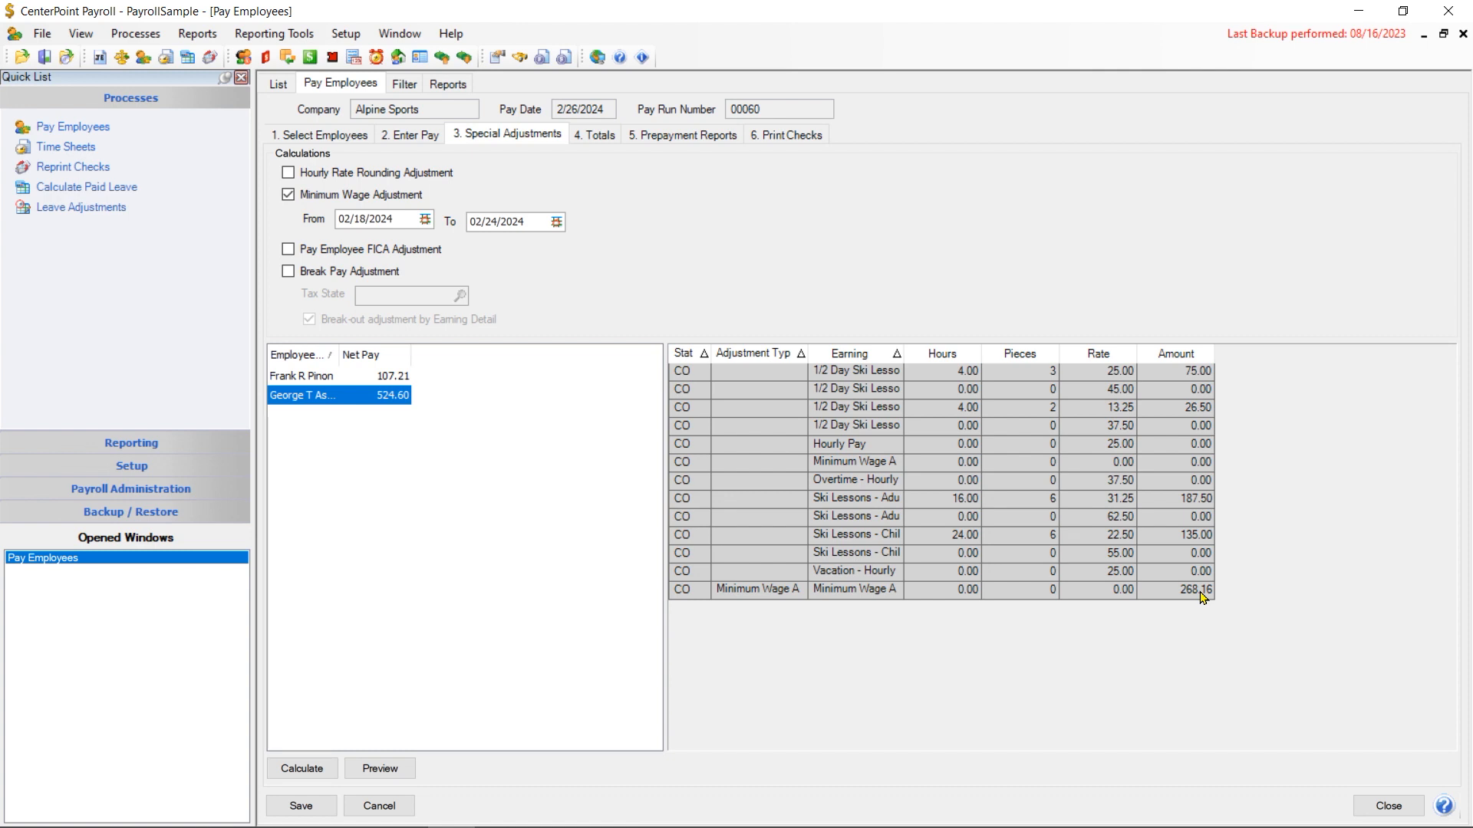
pyautogui.click(412, 136)
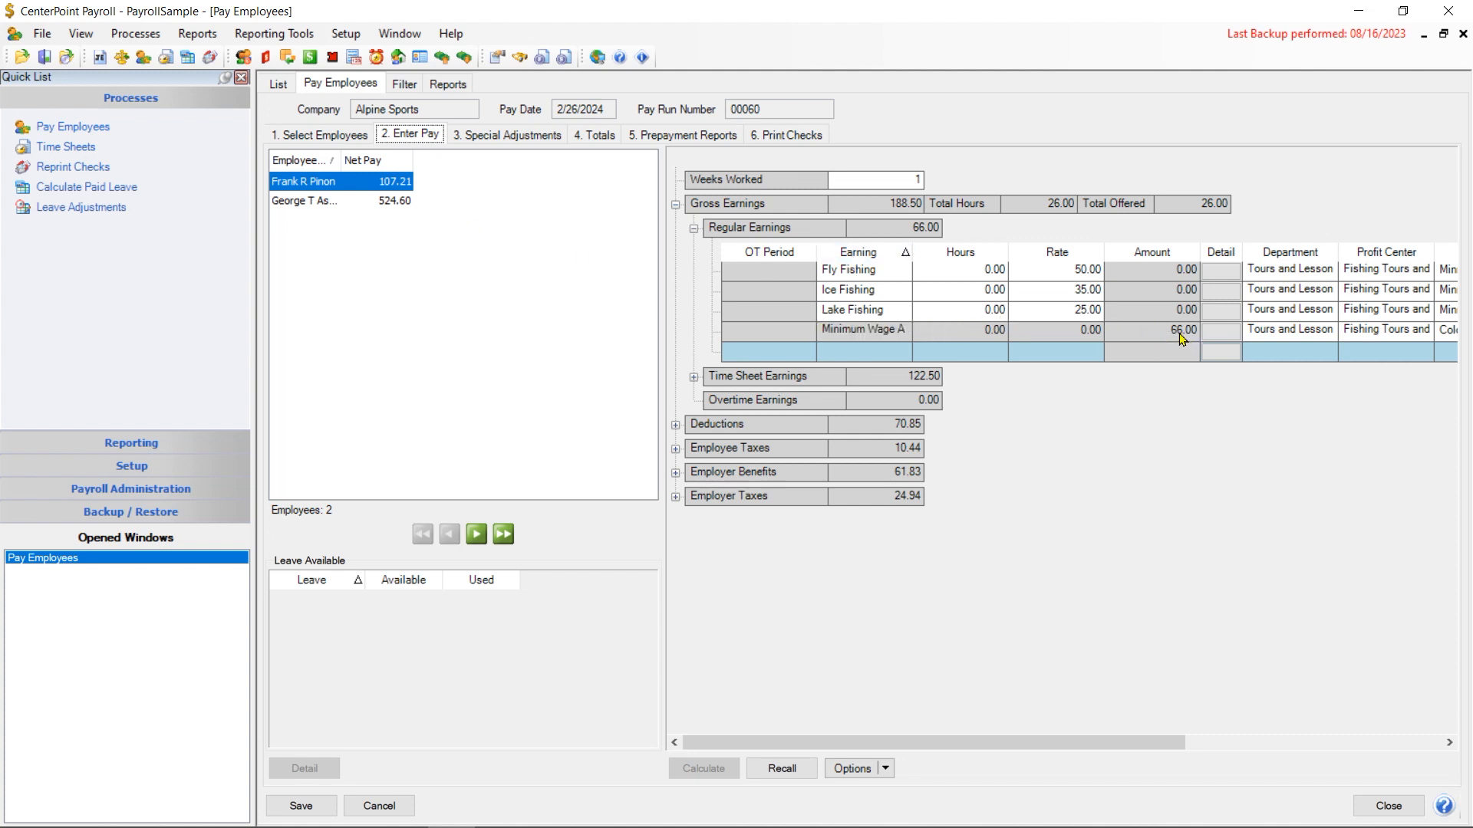
pyautogui.click(350, 203)
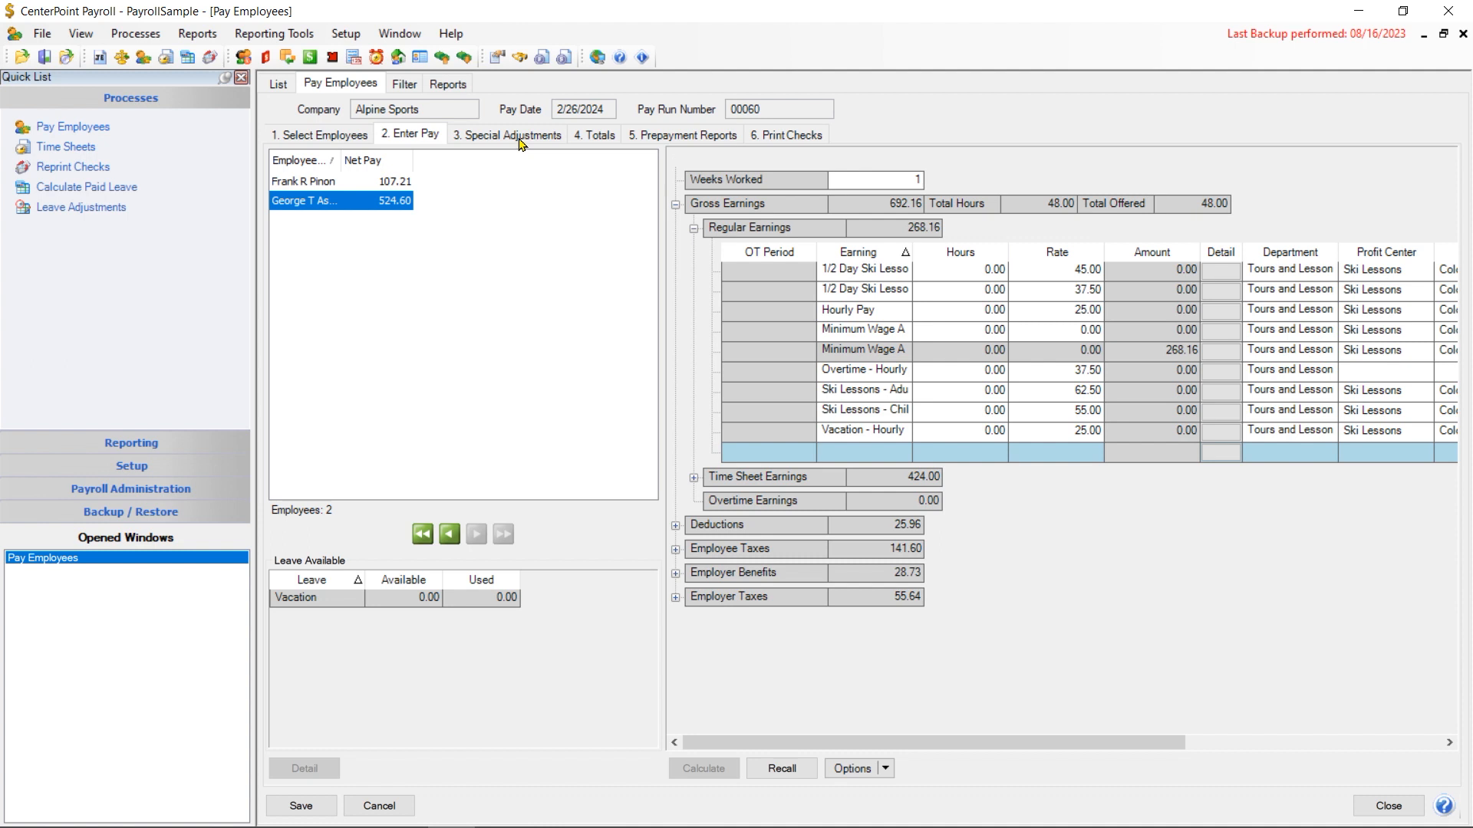
# Preview the Special Adjustments prepayment report for pay run 00060, close the preview, and open the check printing options.
pyautogui.click(661, 137)
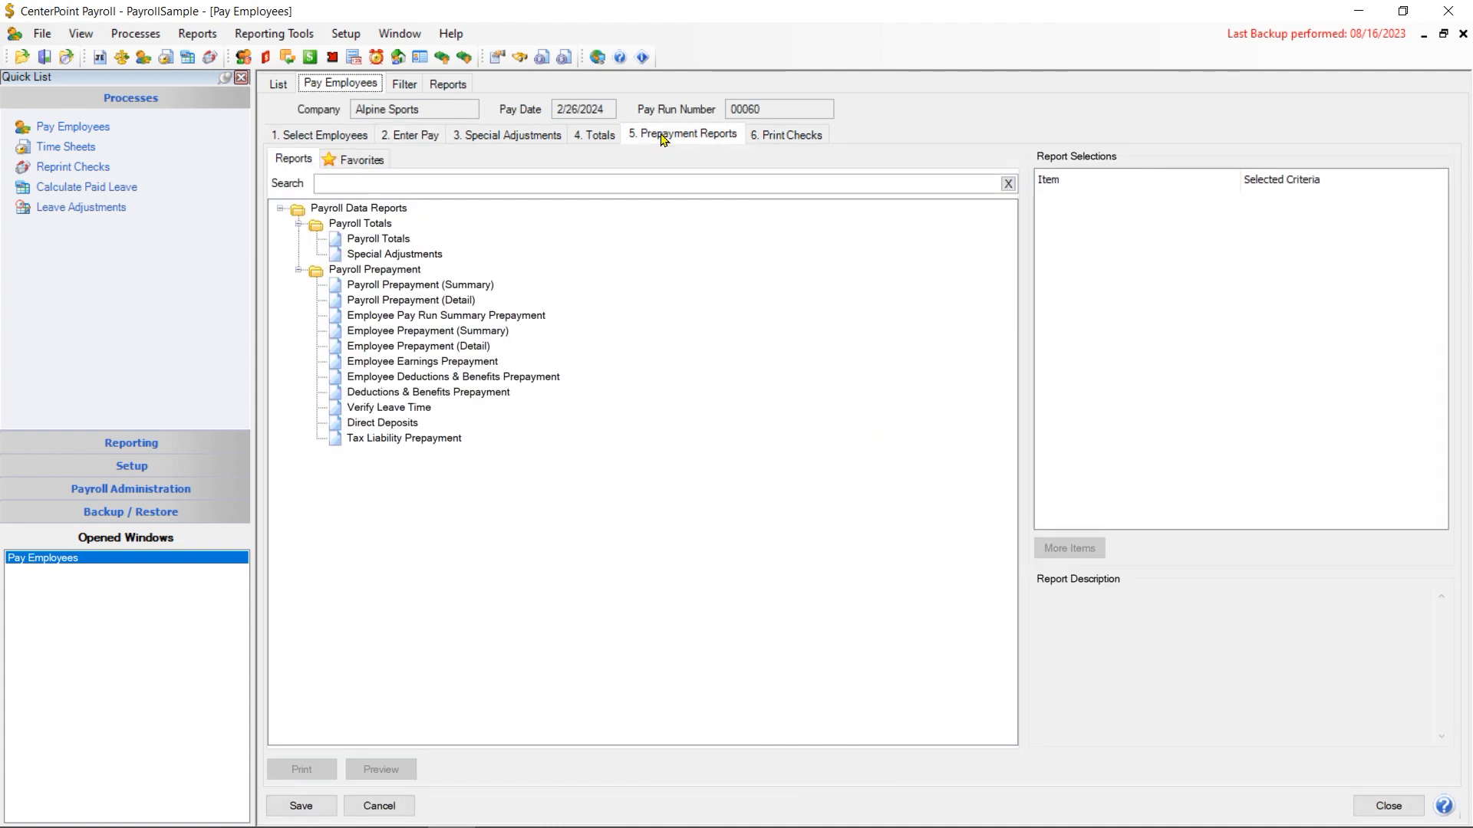
pyautogui.click(425, 255)
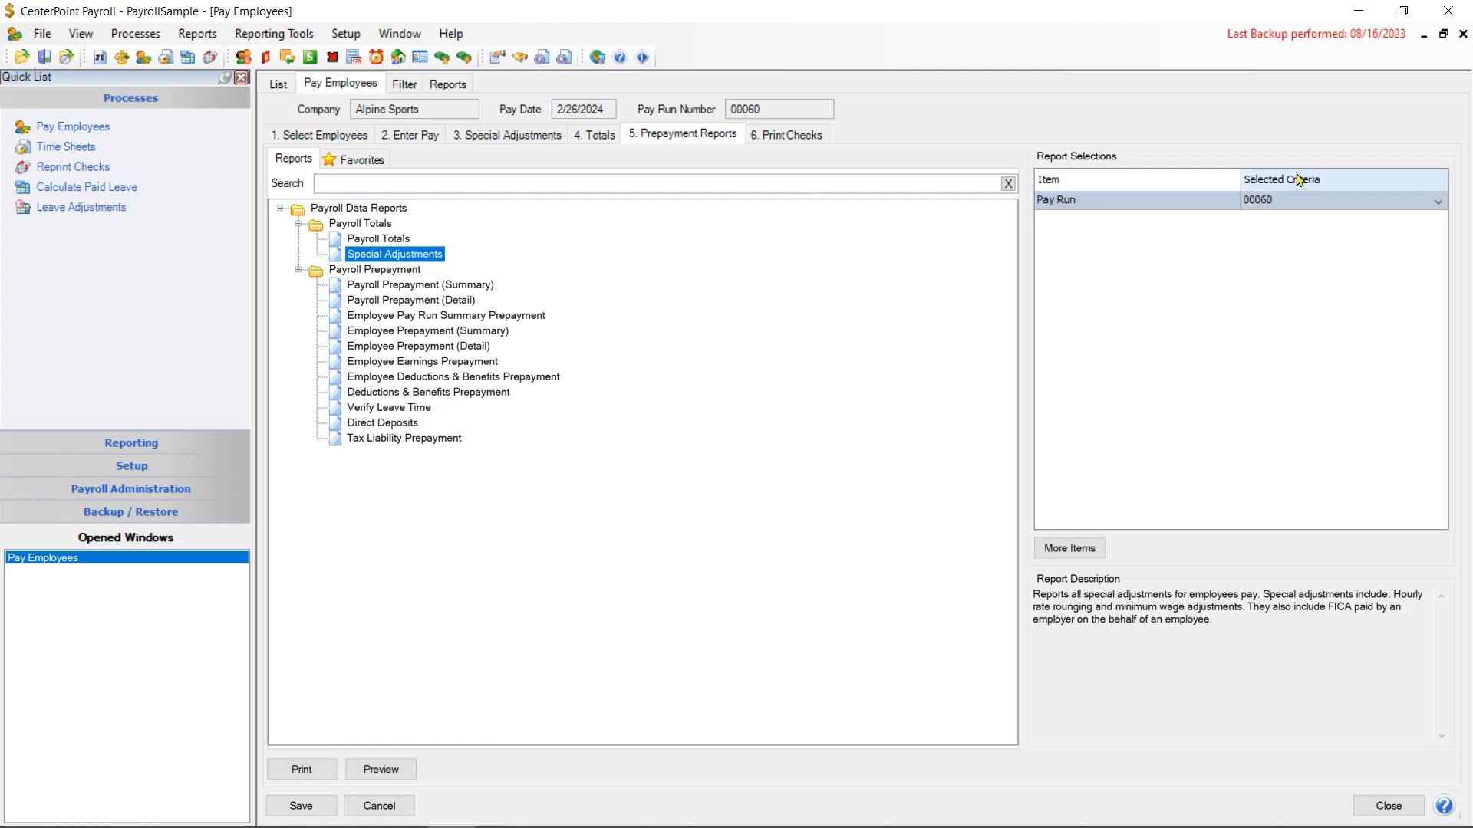
pyautogui.click(381, 771)
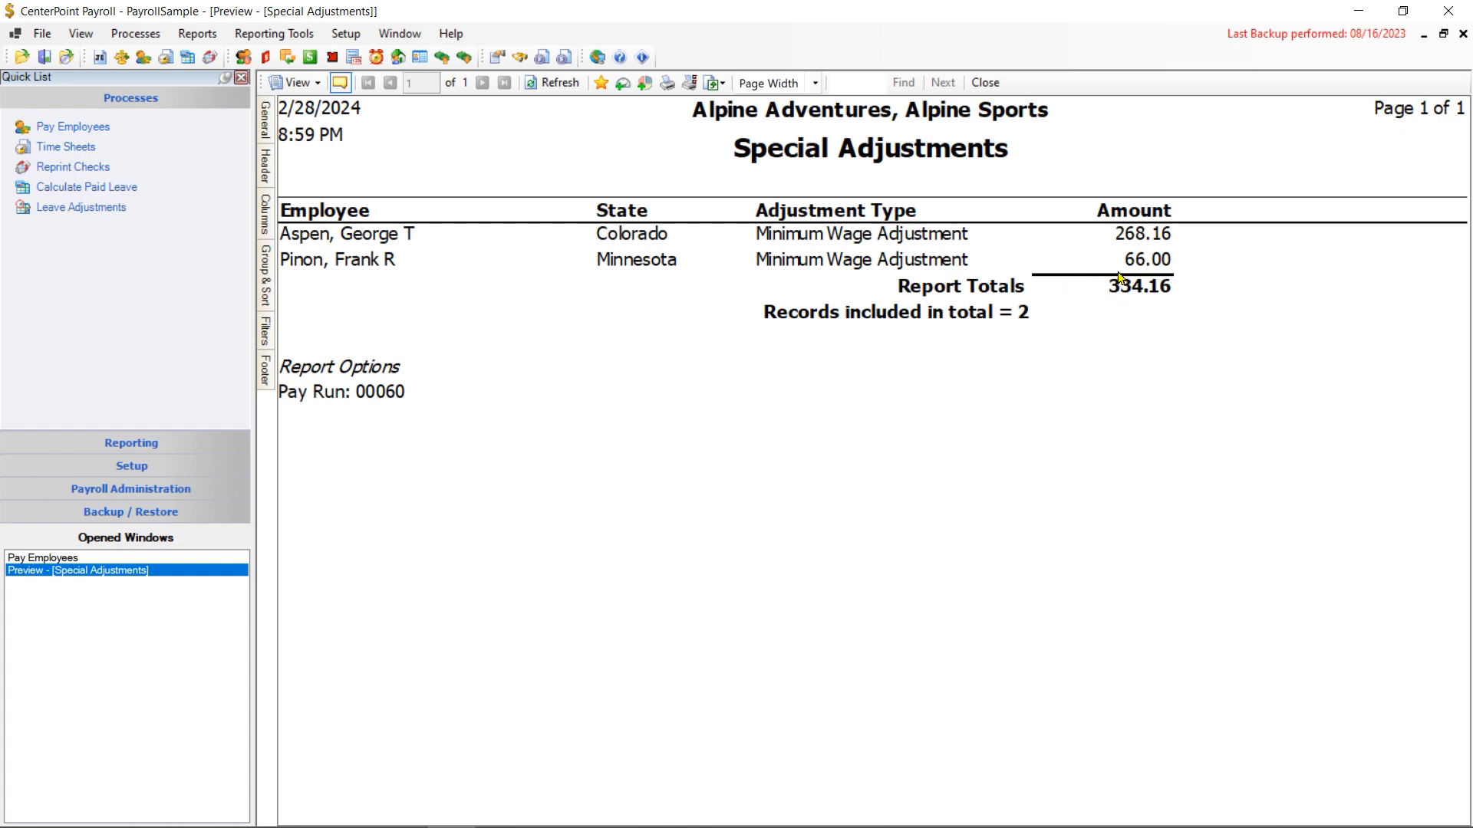
pyautogui.click(986, 85)
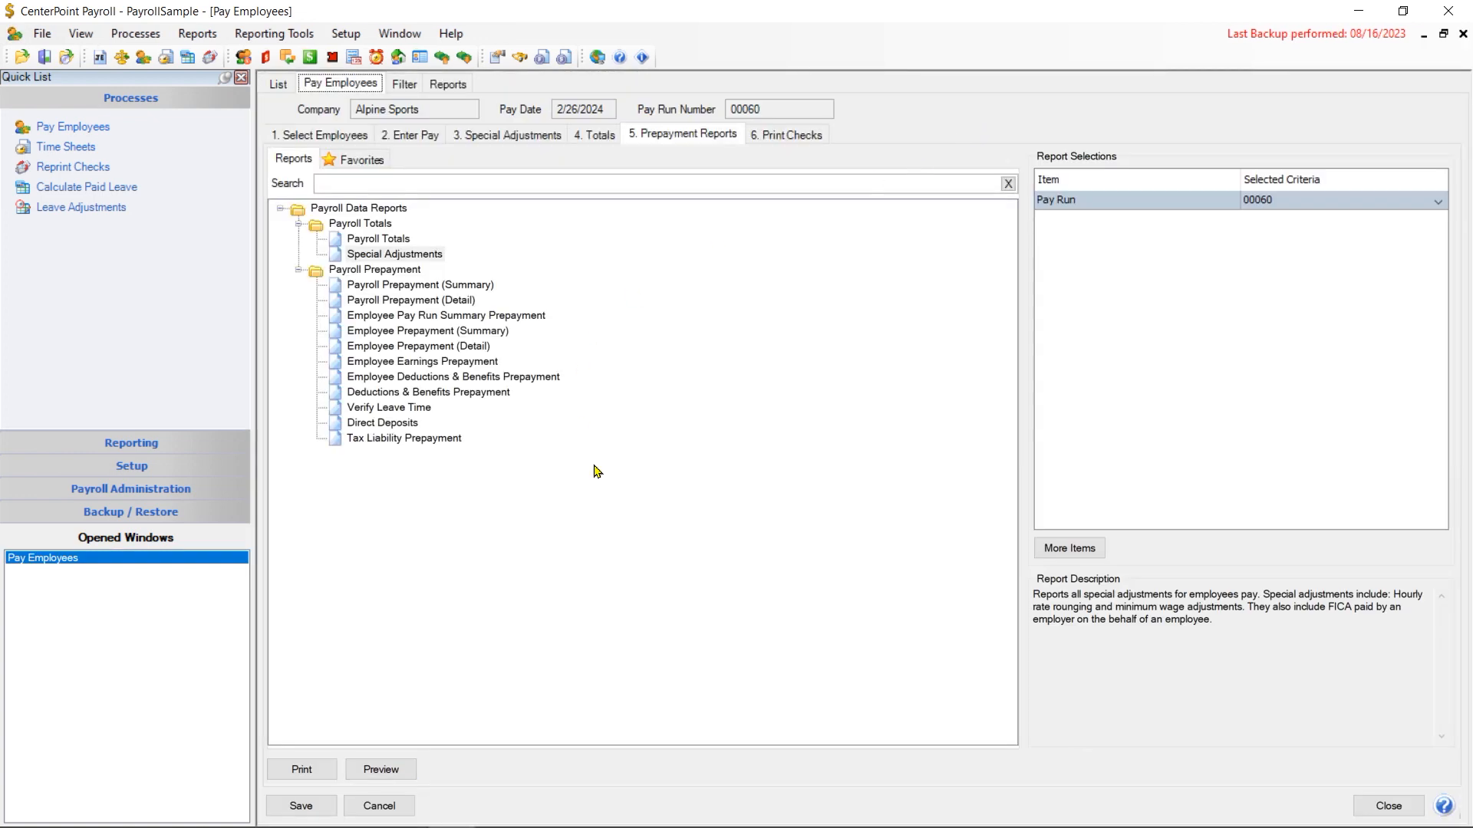
pyautogui.click(800, 134)
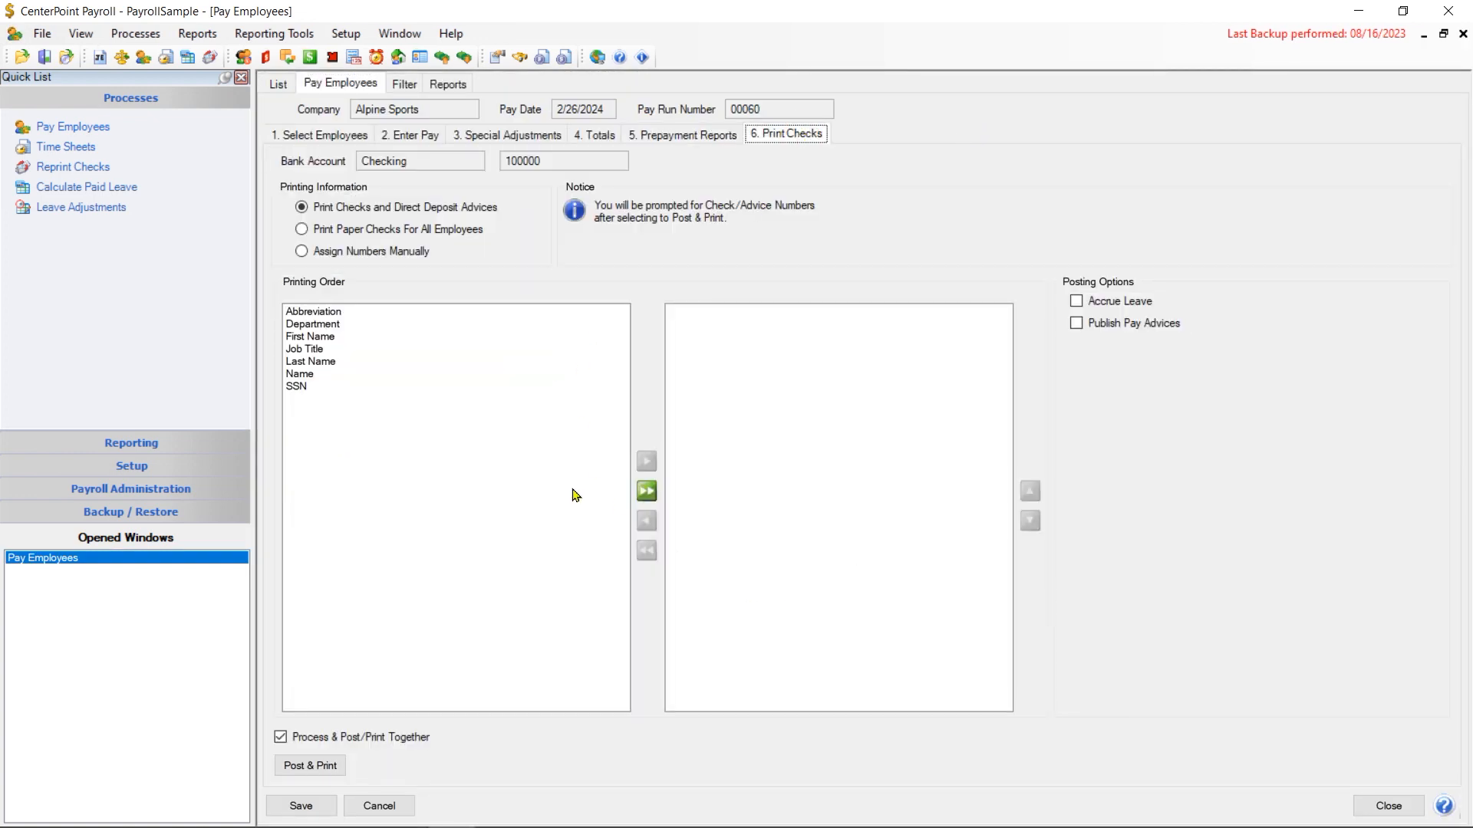